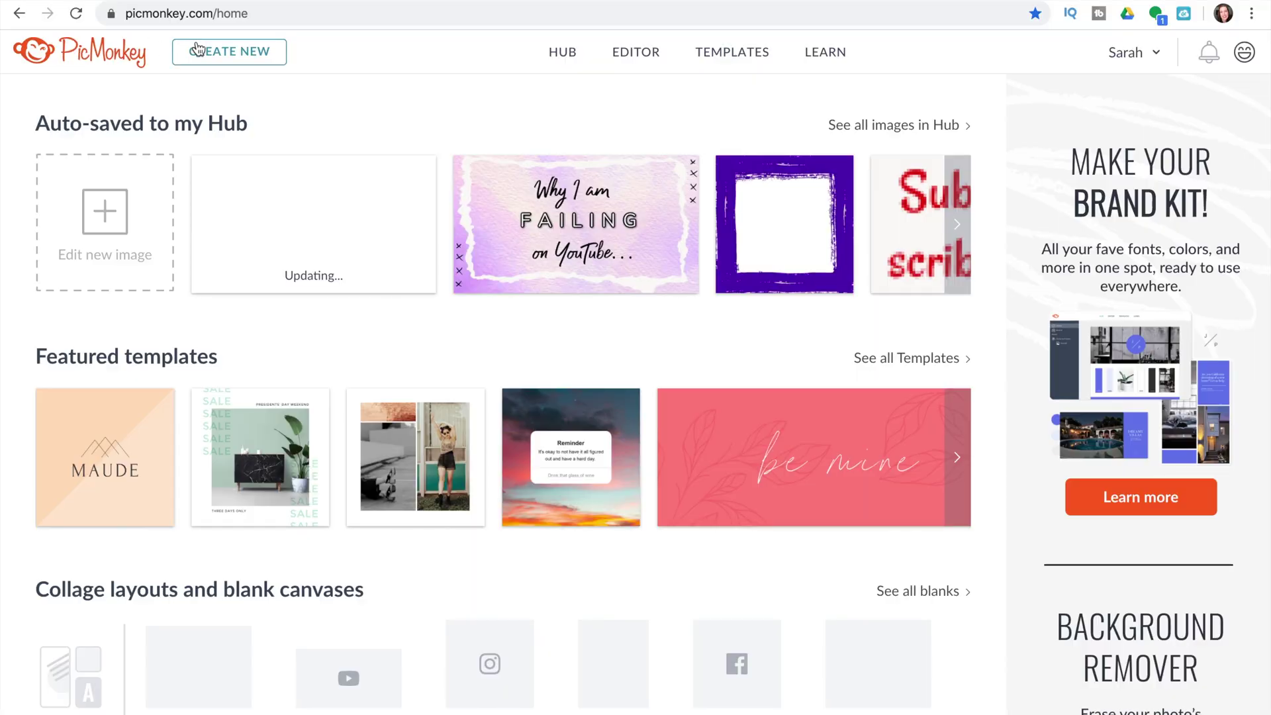
Step: Create a new blank canvas at the 1080p HD Video size
click(200, 53)
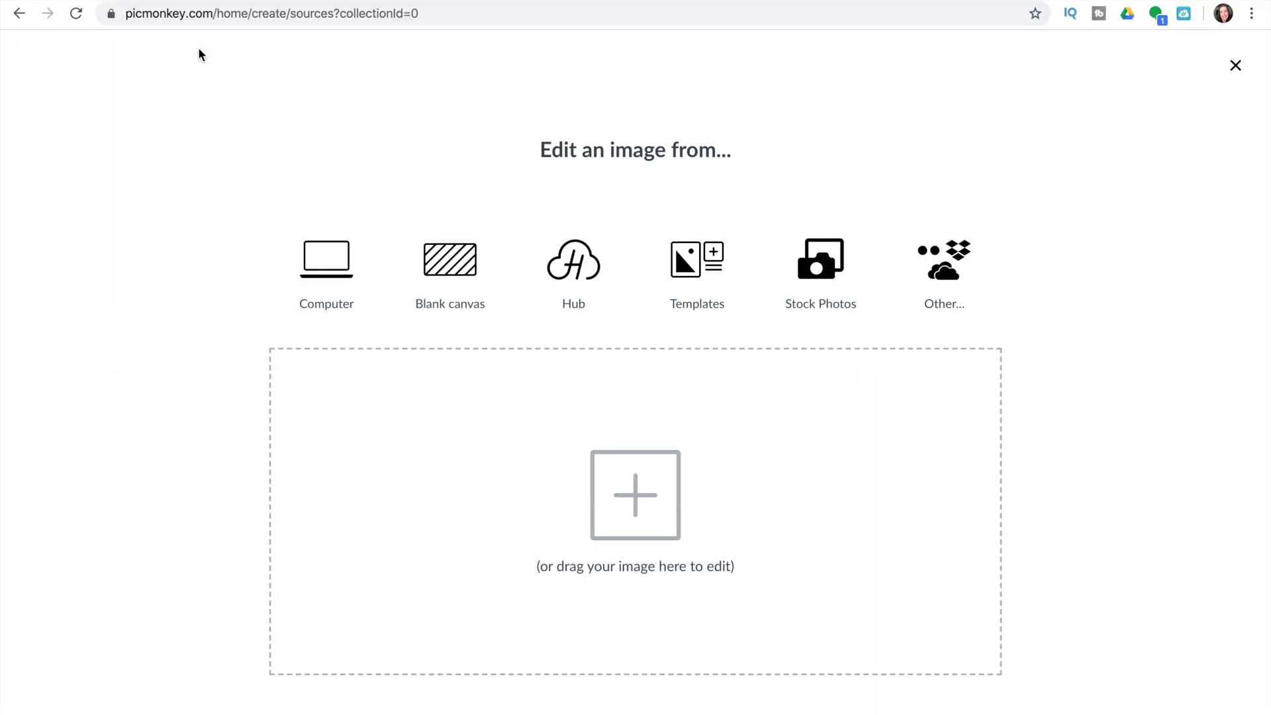
click(443, 275)
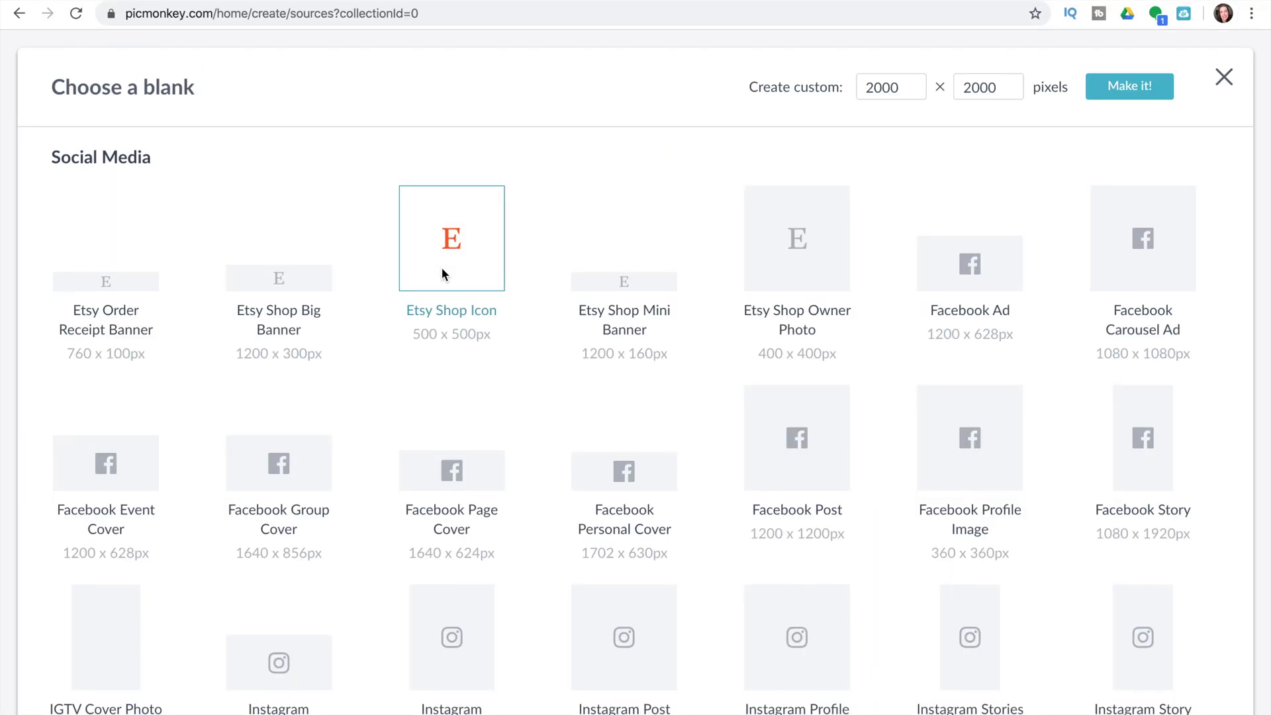
scroll(442, 268, down, 20)
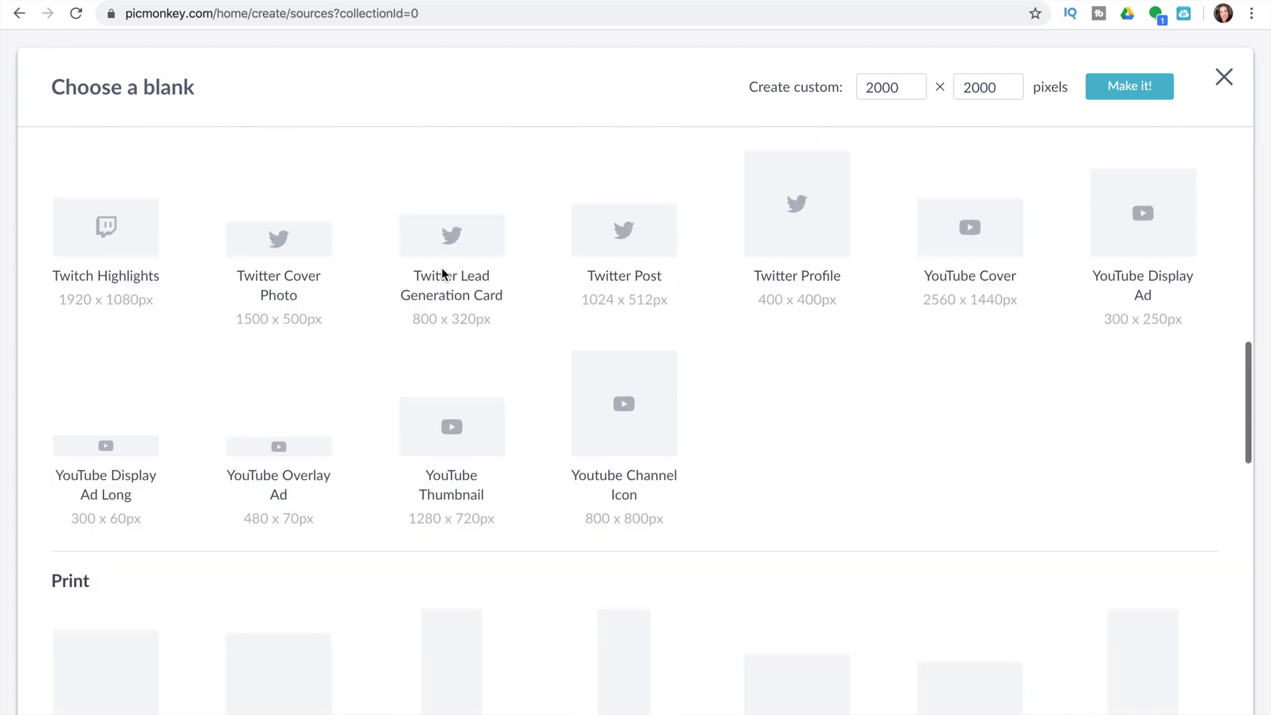
scroll(442, 269, down, 15)
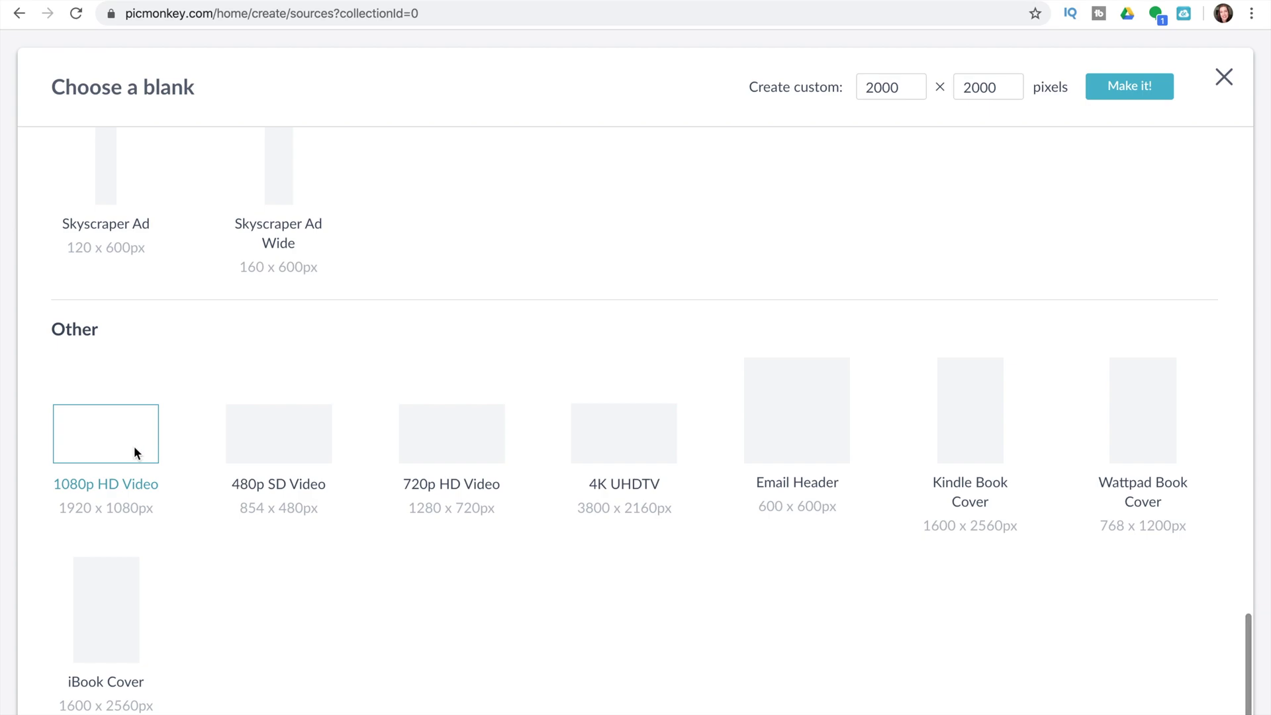
click(134, 448)
click(599, 541)
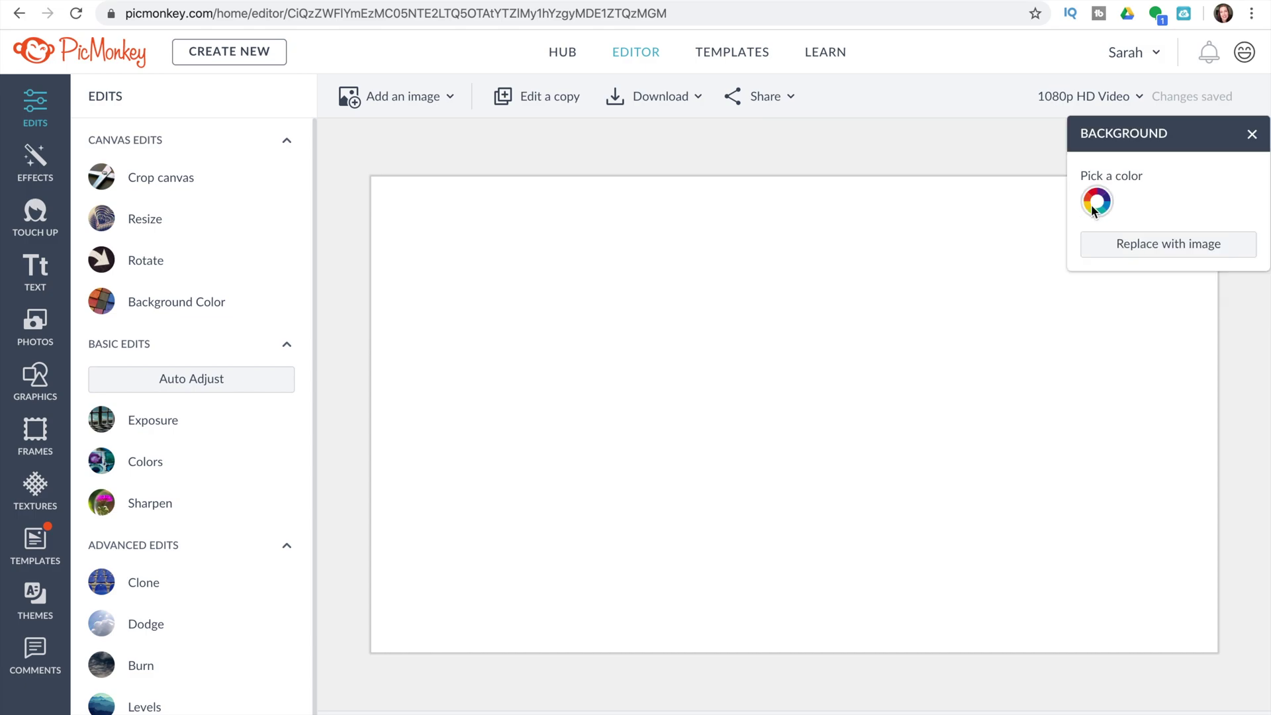
Step: Set the canvas background colour to Transparent and show the Graphics library
click(1097, 203)
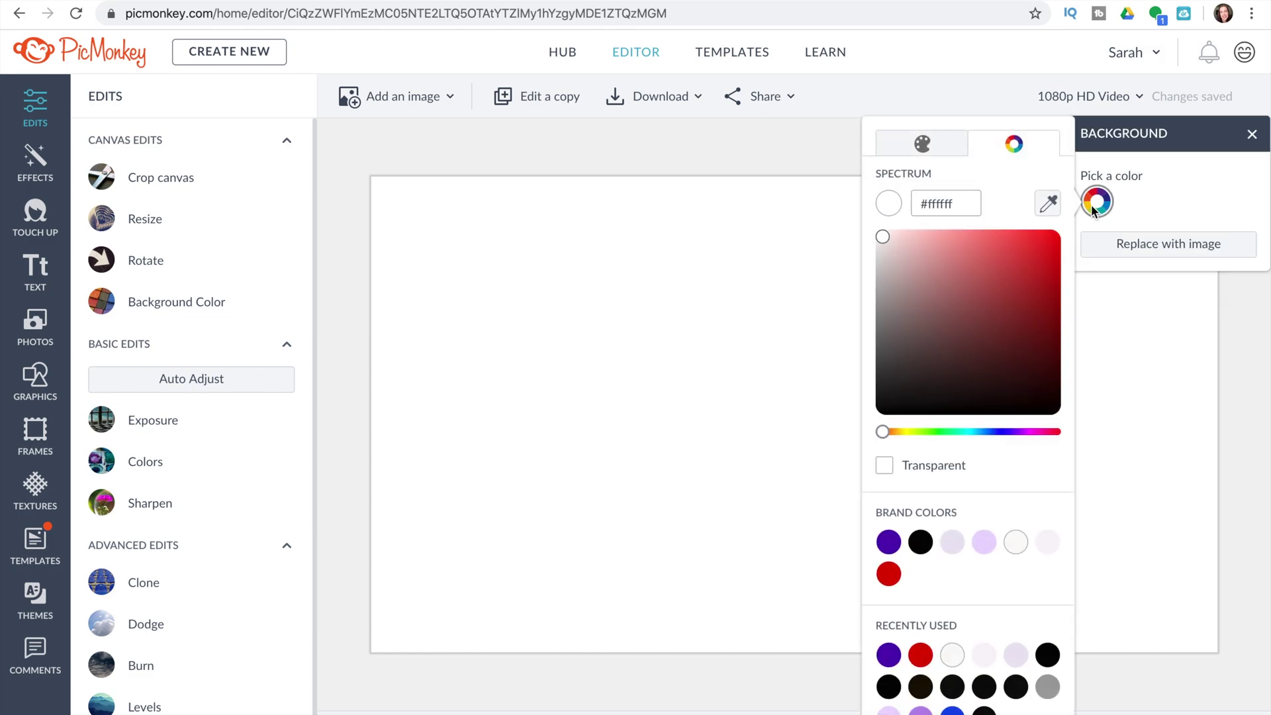
click(886, 465)
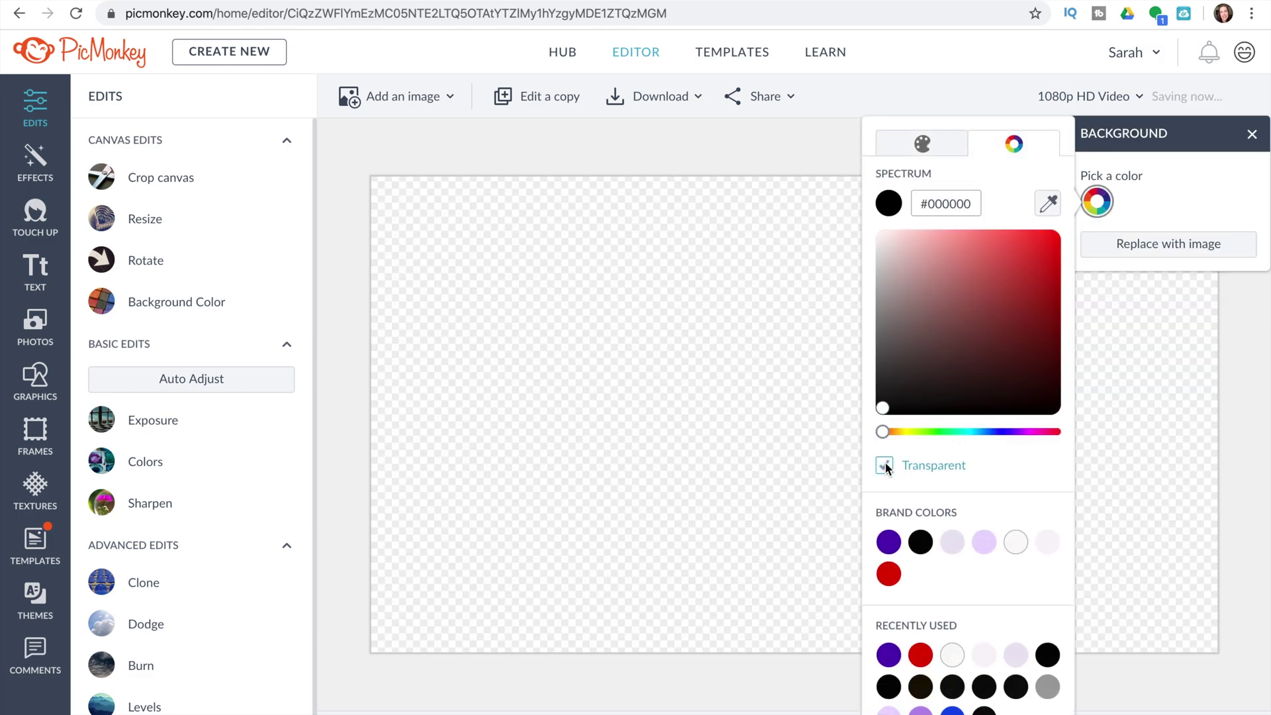
click(808, 165)
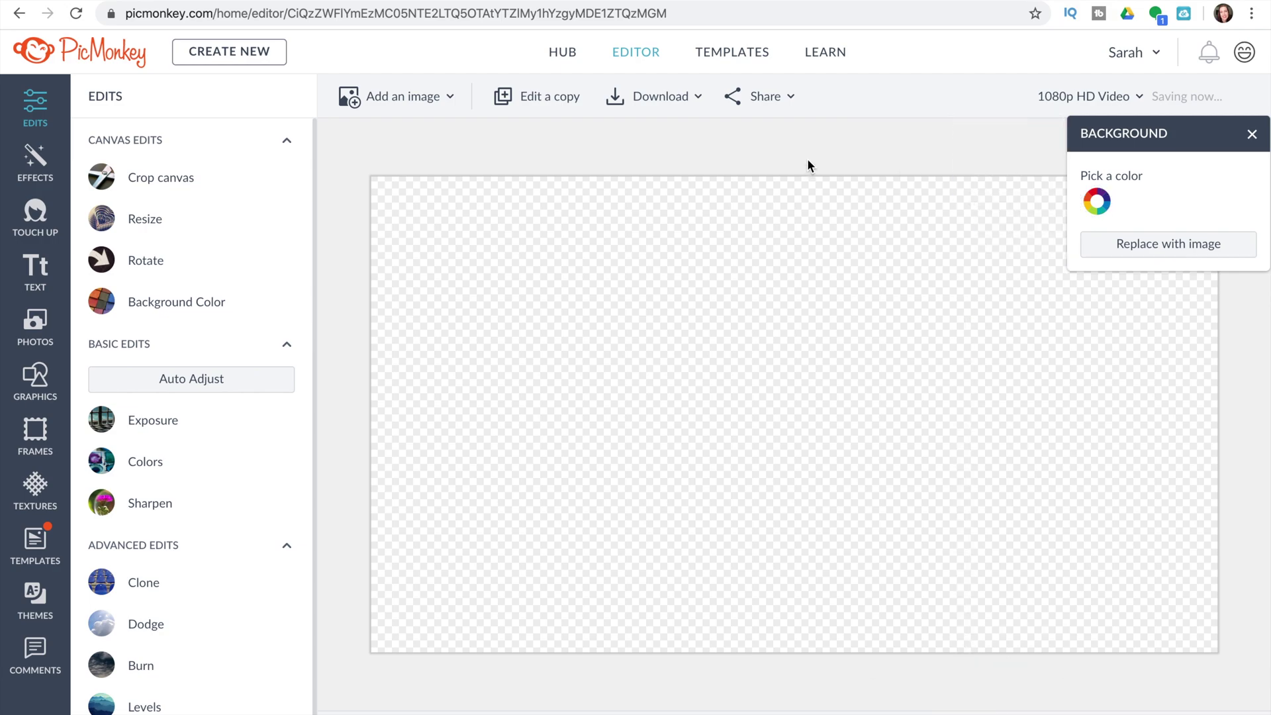
click(38, 389)
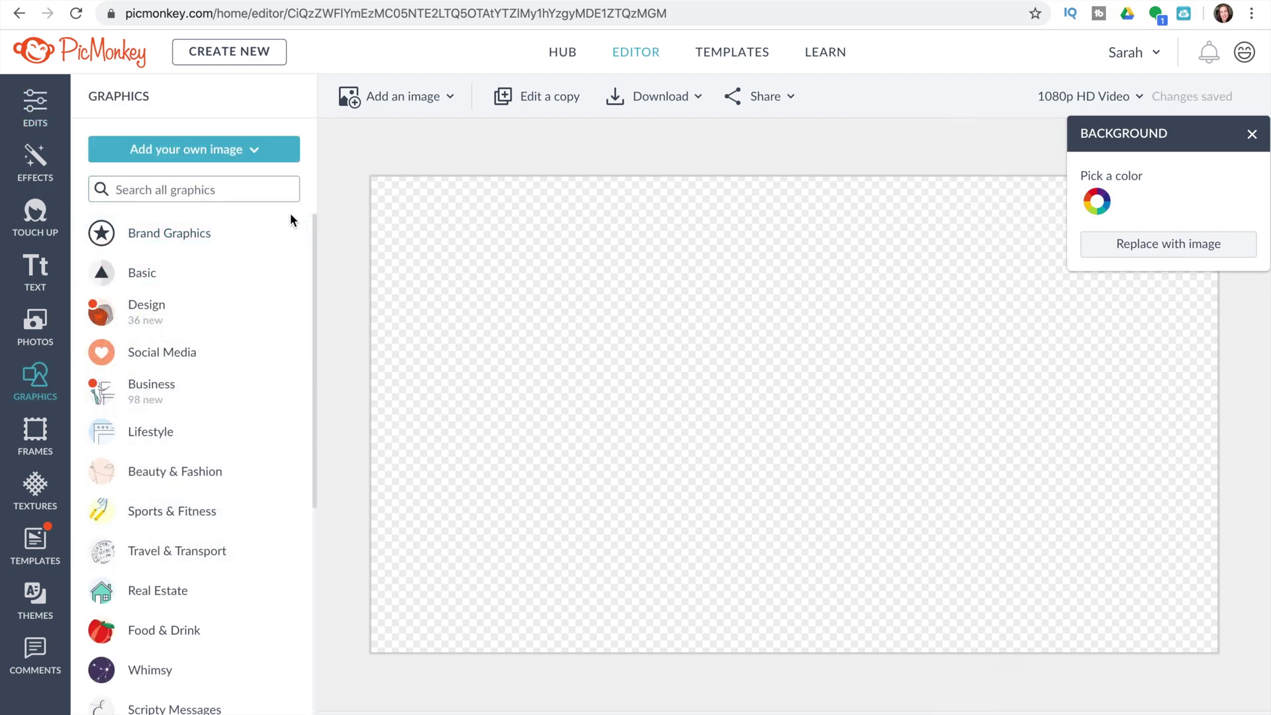
Step: Add a Design Broad Brush stroke and stretch it into a thick band across the canvas top
click(165, 308)
scroll(165, 305, down, 5)
scroll(164, 304, down, 5)
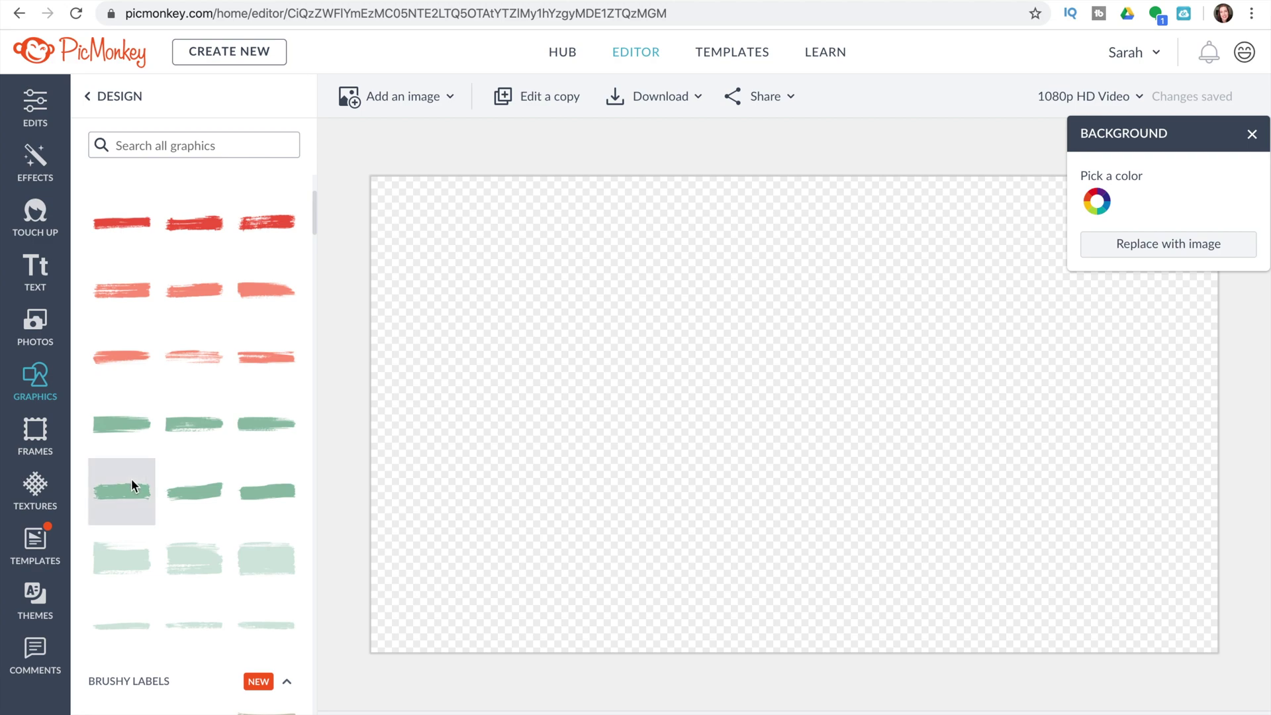
click(131, 478)
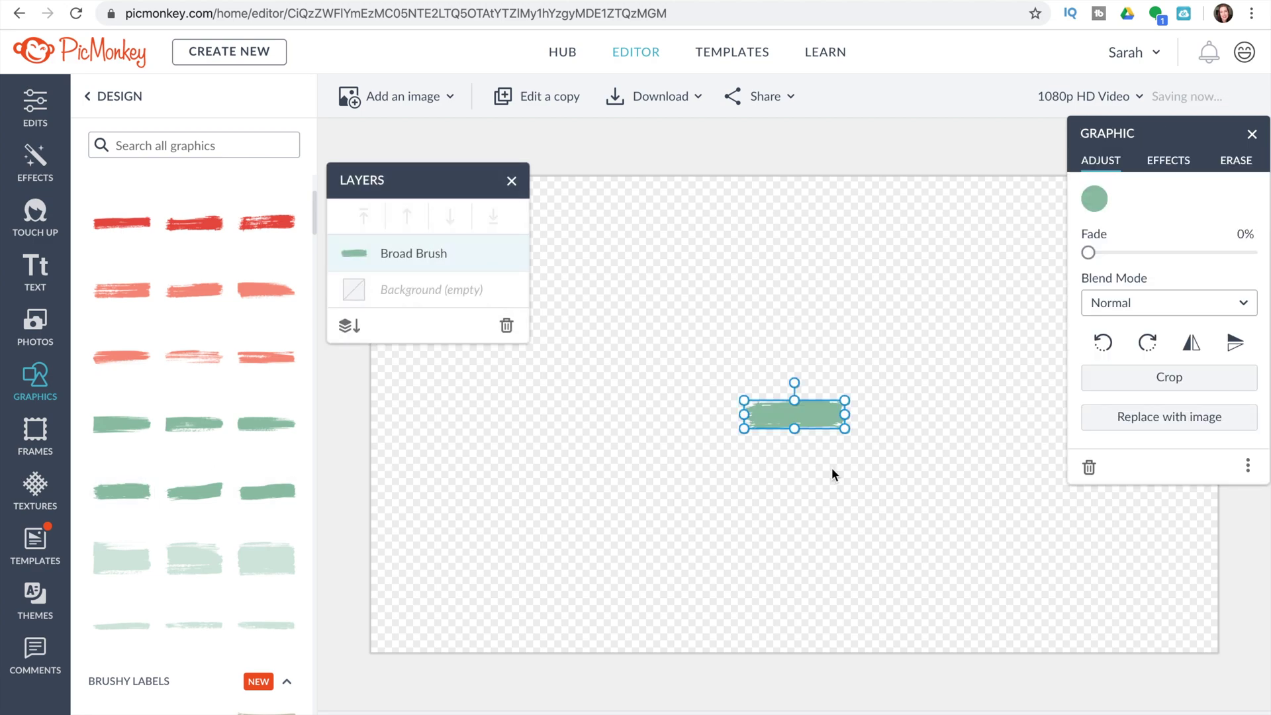
mouse_move(744, 415)
mouse_down()
mouse_move(559, 406)
mouse_move(406, 371)
mouse_move(359, 380)
mouse_up()
click(1150, 684)
click(1156, 642)
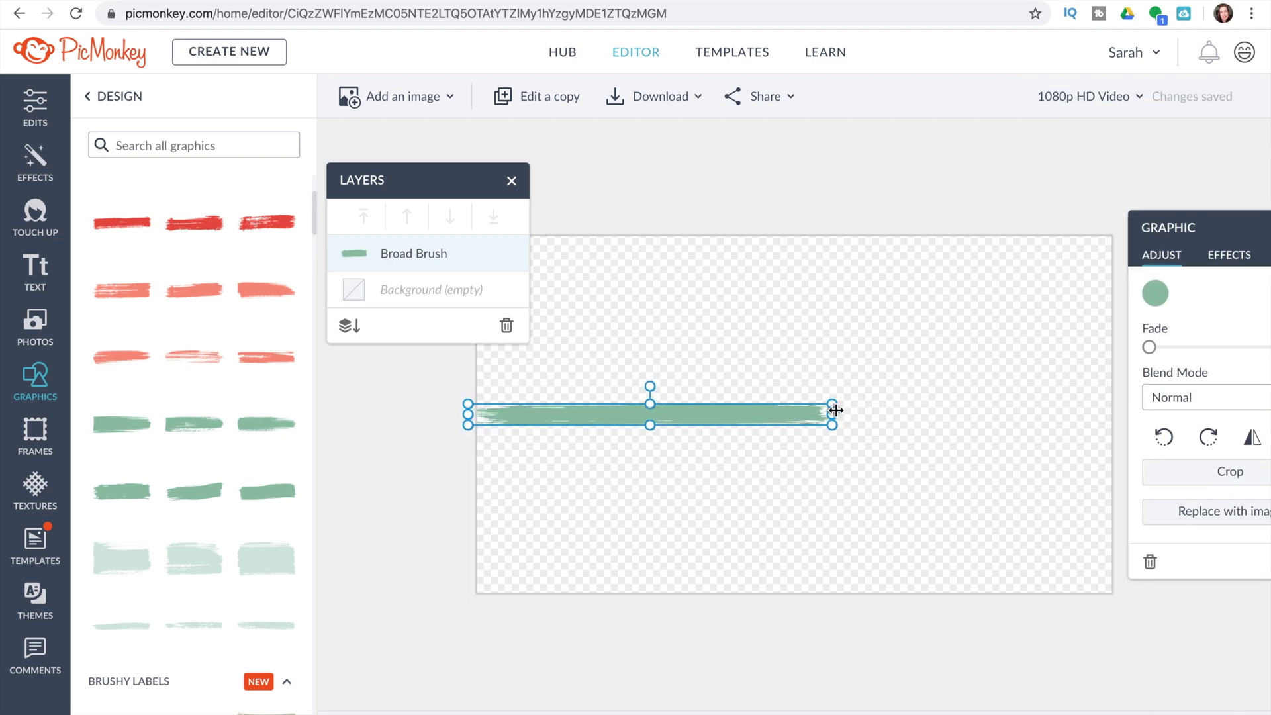
drag(835, 411, 1116, 411)
mouse_move(803, 401)
mouse_down()
mouse_move(780, 253)
mouse_move(787, 568)
mouse_up()
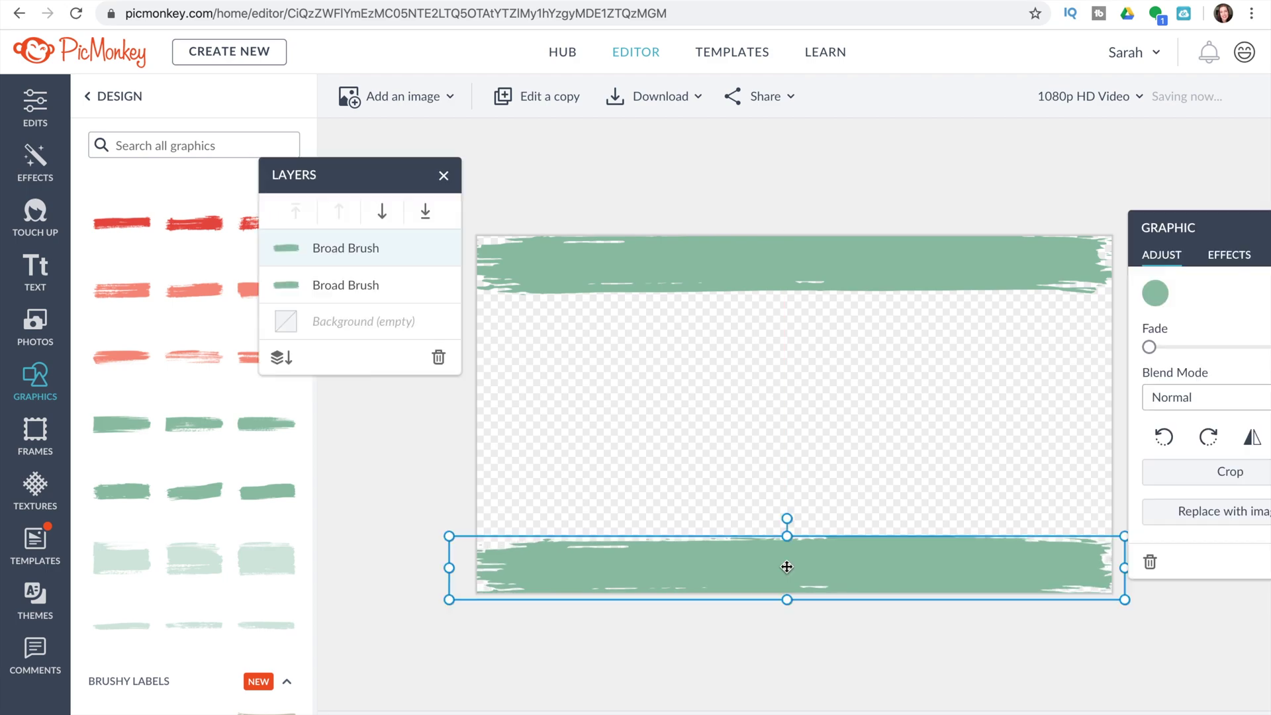
Step: Paste copies of the band and rotate them into vertical strips on the left and right edges
key(ctrl+v)
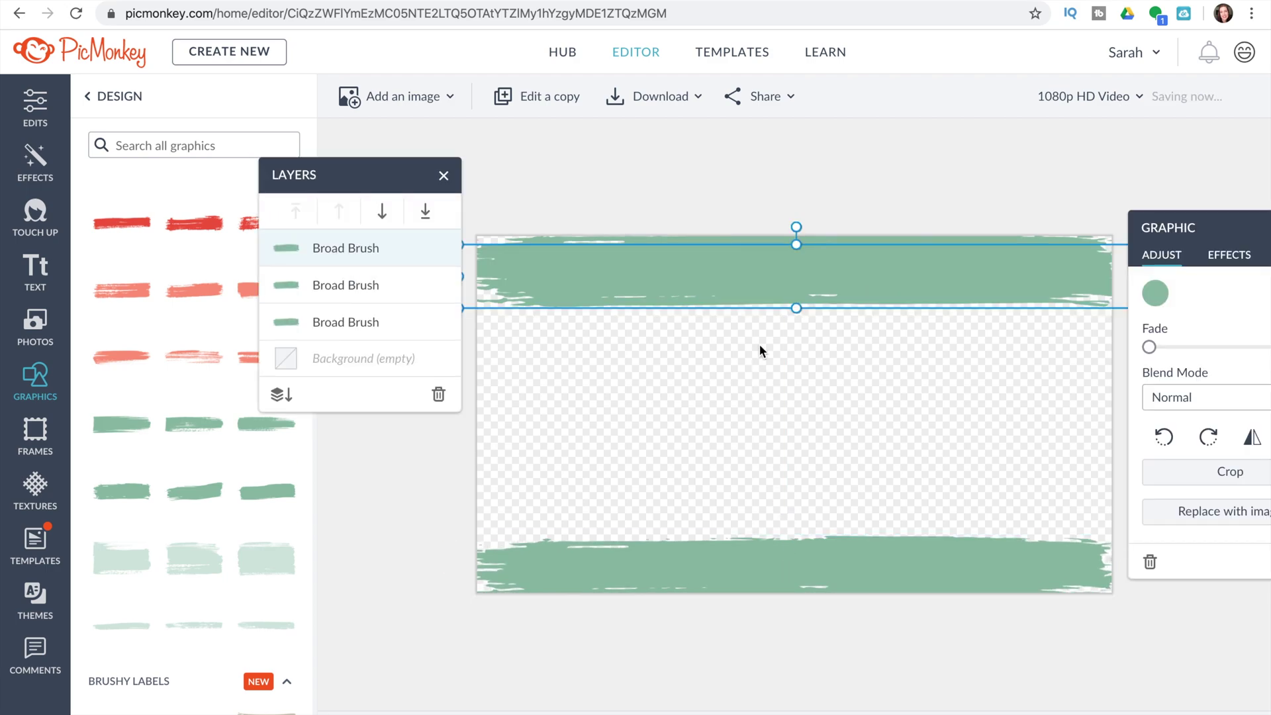
mouse_move(760, 265)
mouse_down()
mouse_move(759, 376)
mouse_move(732, 312)
mouse_move(669, 344)
mouse_move(654, 384)
mouse_up()
drag(791, 318, 516, 319)
key(ctrl+v)
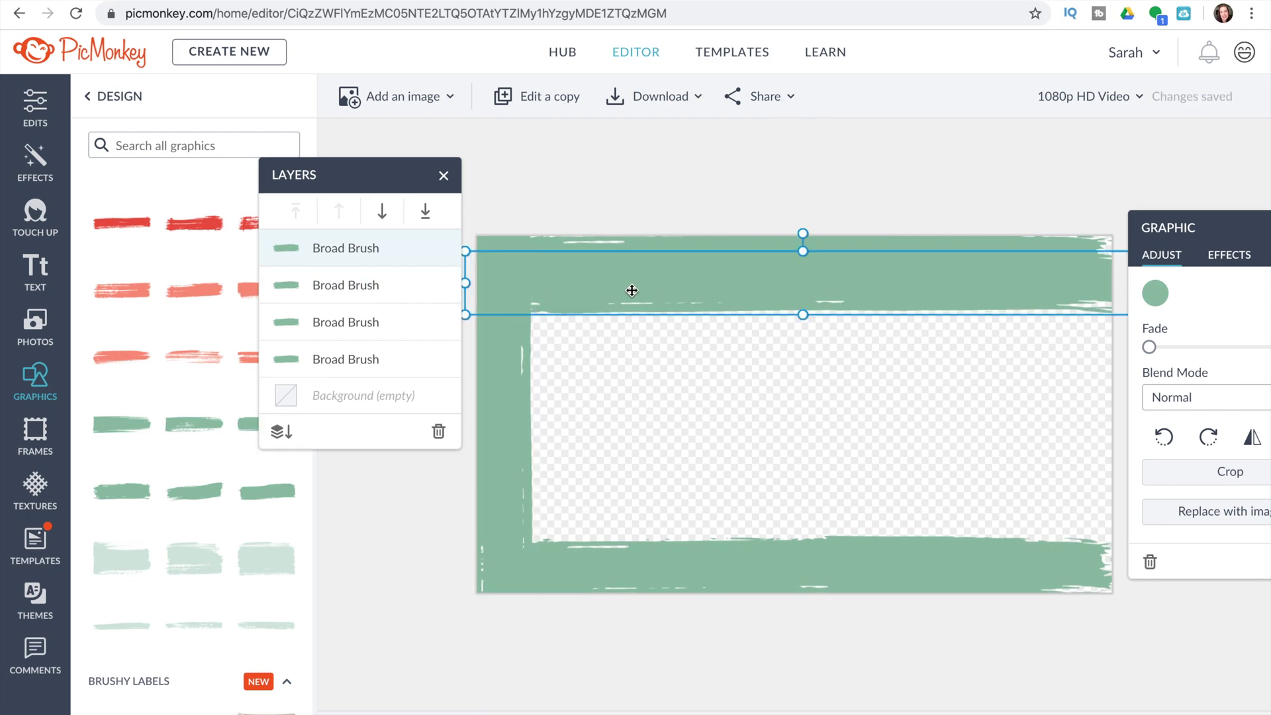
drag(630, 289, 630, 381)
drag(809, 301, 971, 341)
drag(856, 397, 1092, 397)
Step: Recolour all four bands purple (#5501b5) and download the frame as a PNG
click(1059, 265)
click(1155, 293)
click(947, 542)
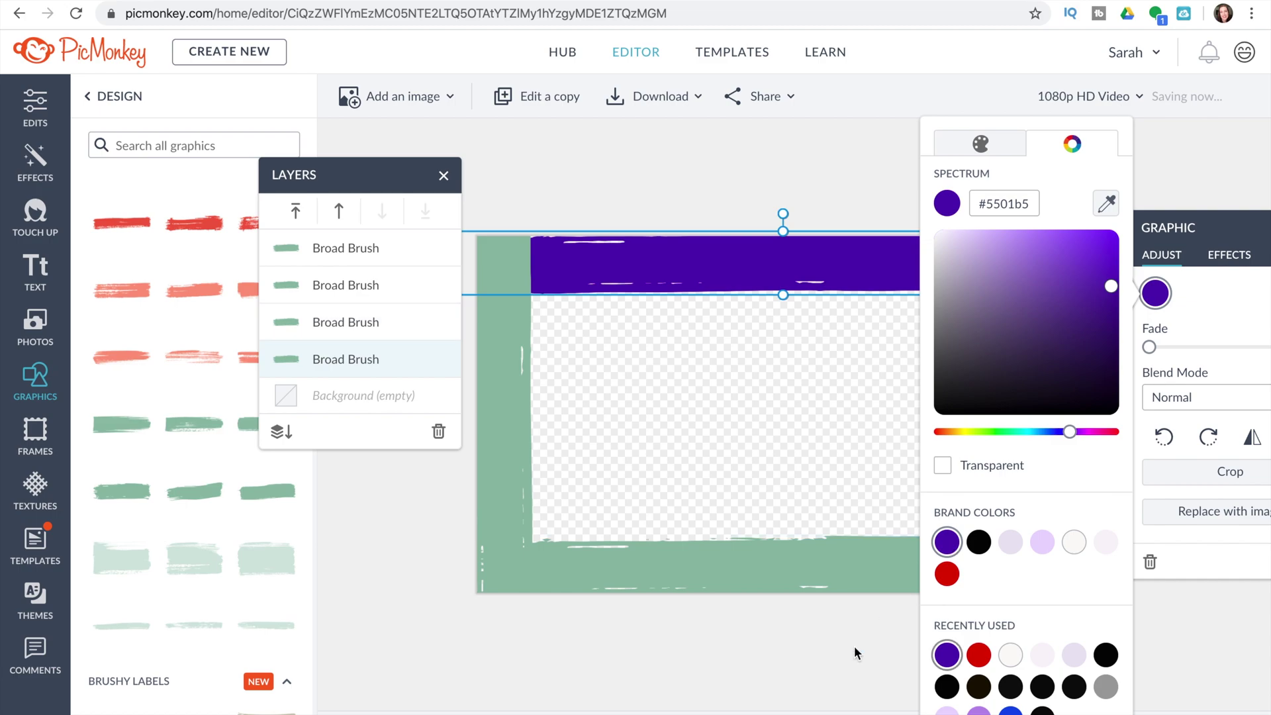
click(854, 569)
click(947, 541)
click(503, 411)
click(947, 542)
click(346, 247)
click(947, 542)
click(819, 192)
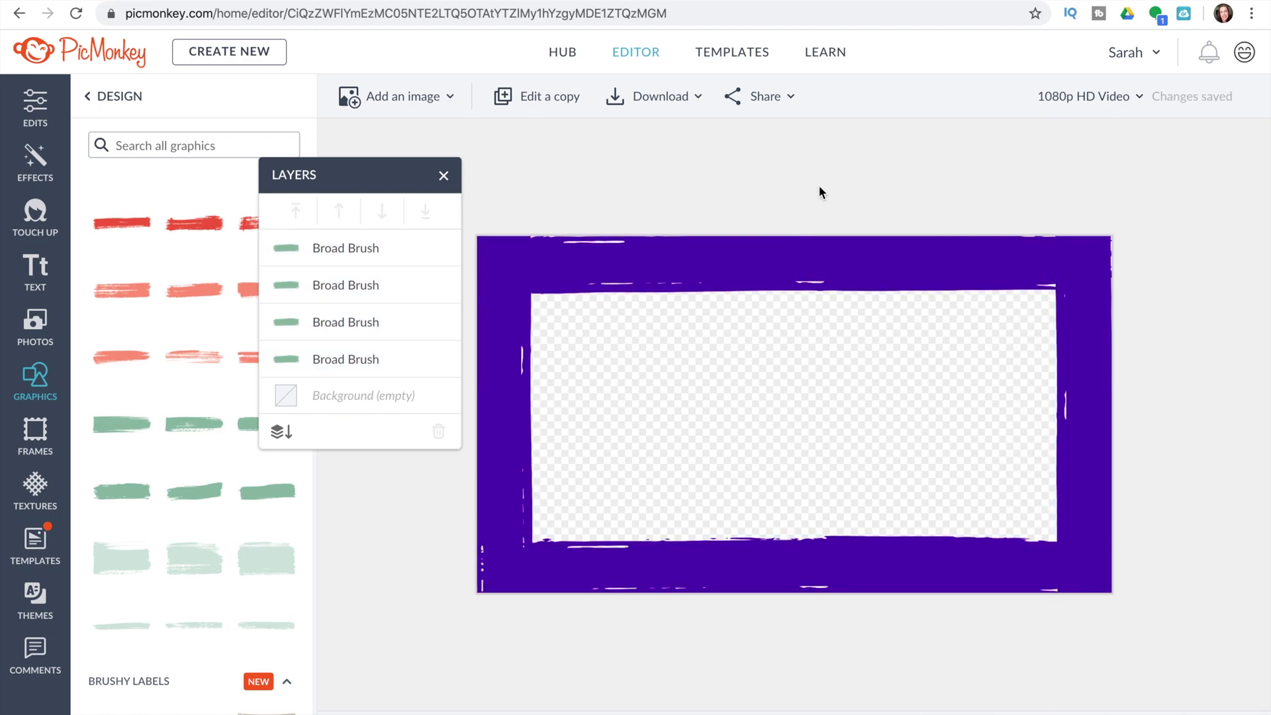
click(630, 97)
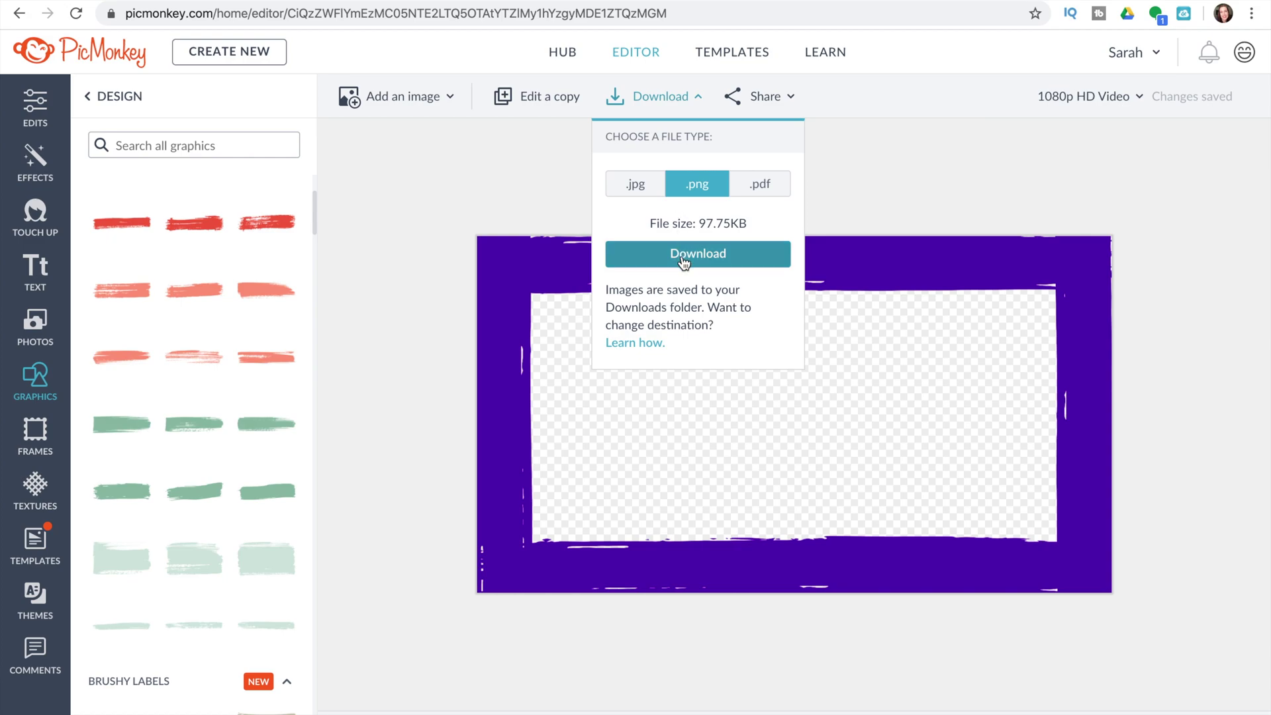
click(684, 261)
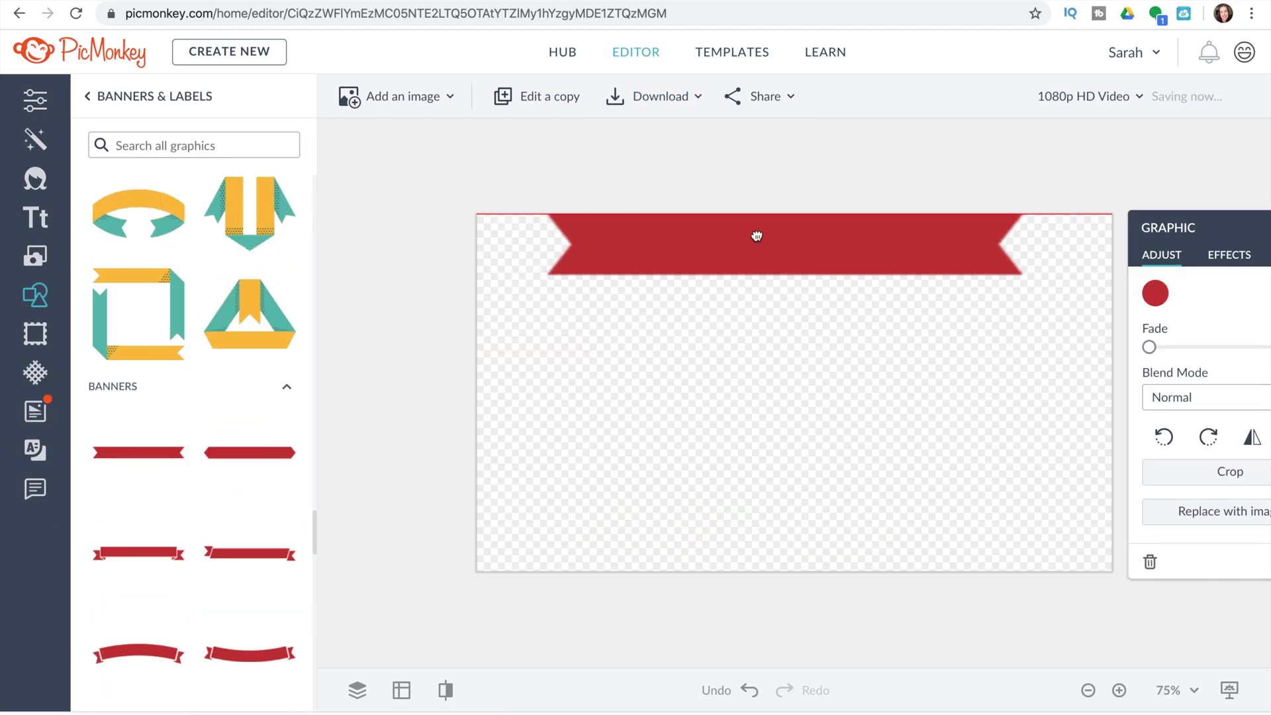
Step: Widen the red banner graphic so it frames the whole canvas
drag(755, 235, 524, 289)
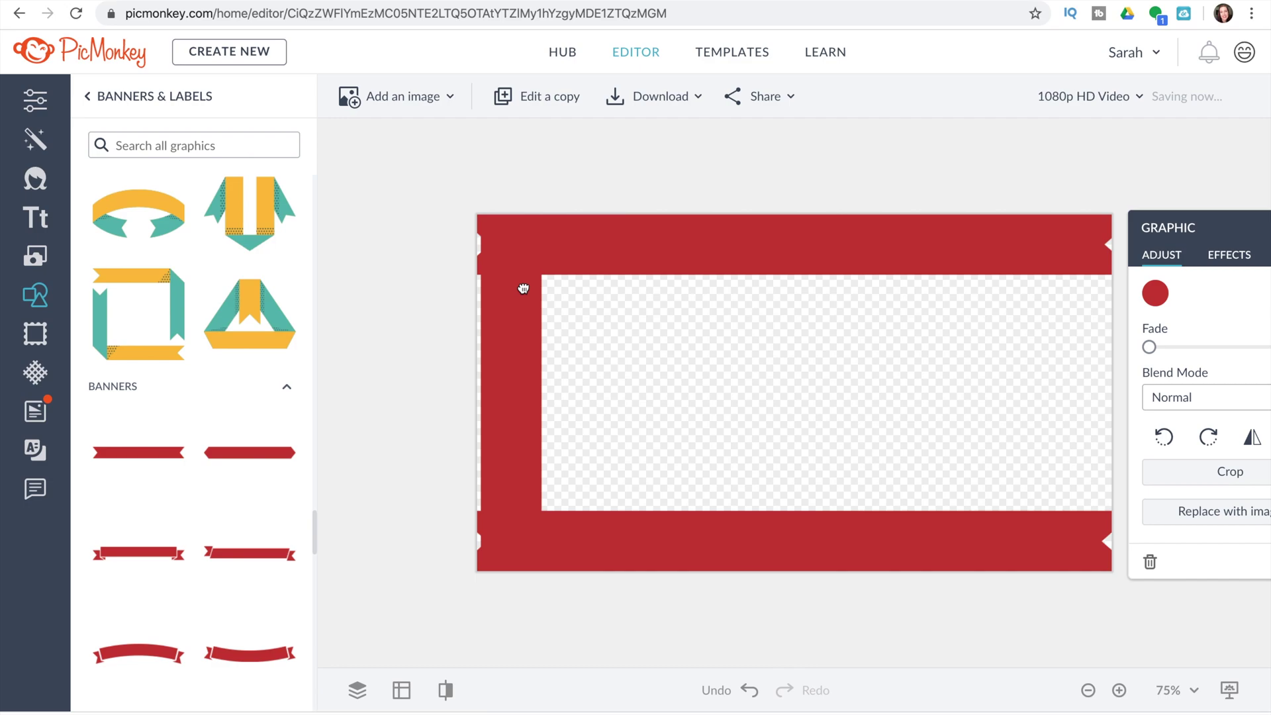
click(978, 204)
click(86, 96)
Step: Add Scrapbooky tape strips: one stretched along the frame's top edge, a short one in the middle
scroll(137, 351, down, 1)
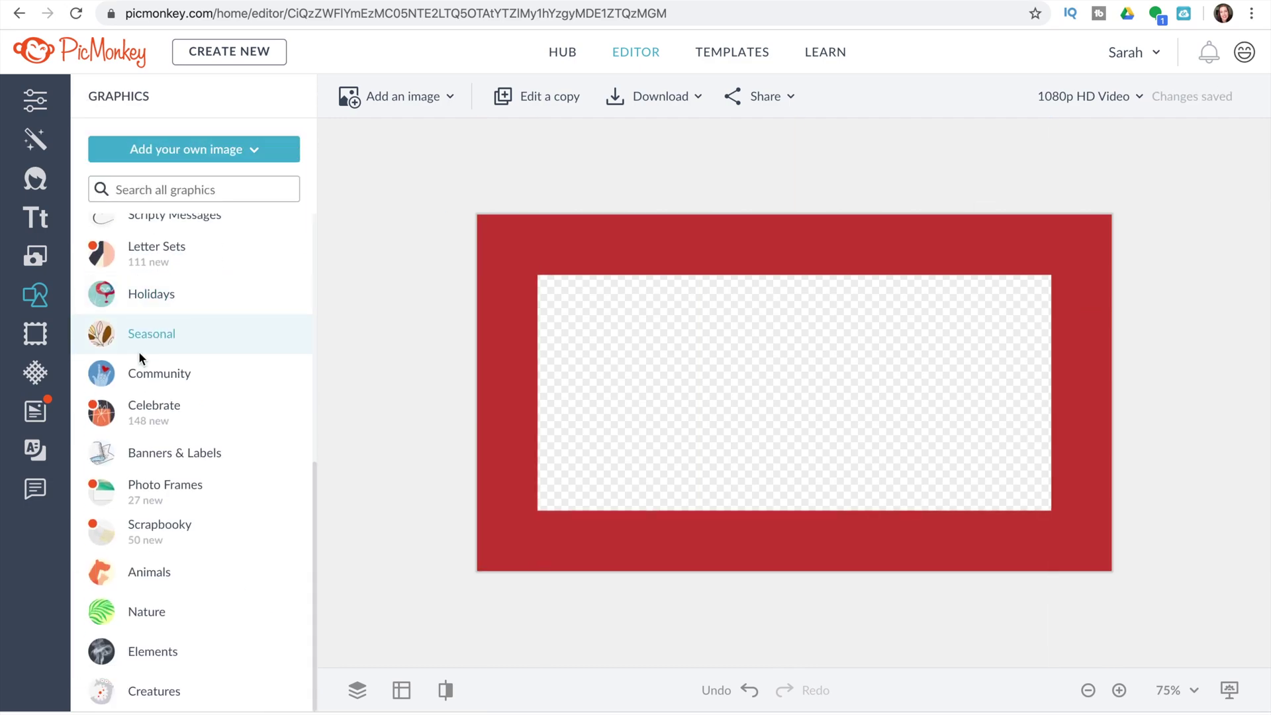
click(151, 531)
scroll(141, 453, down, 5)
click(161, 506)
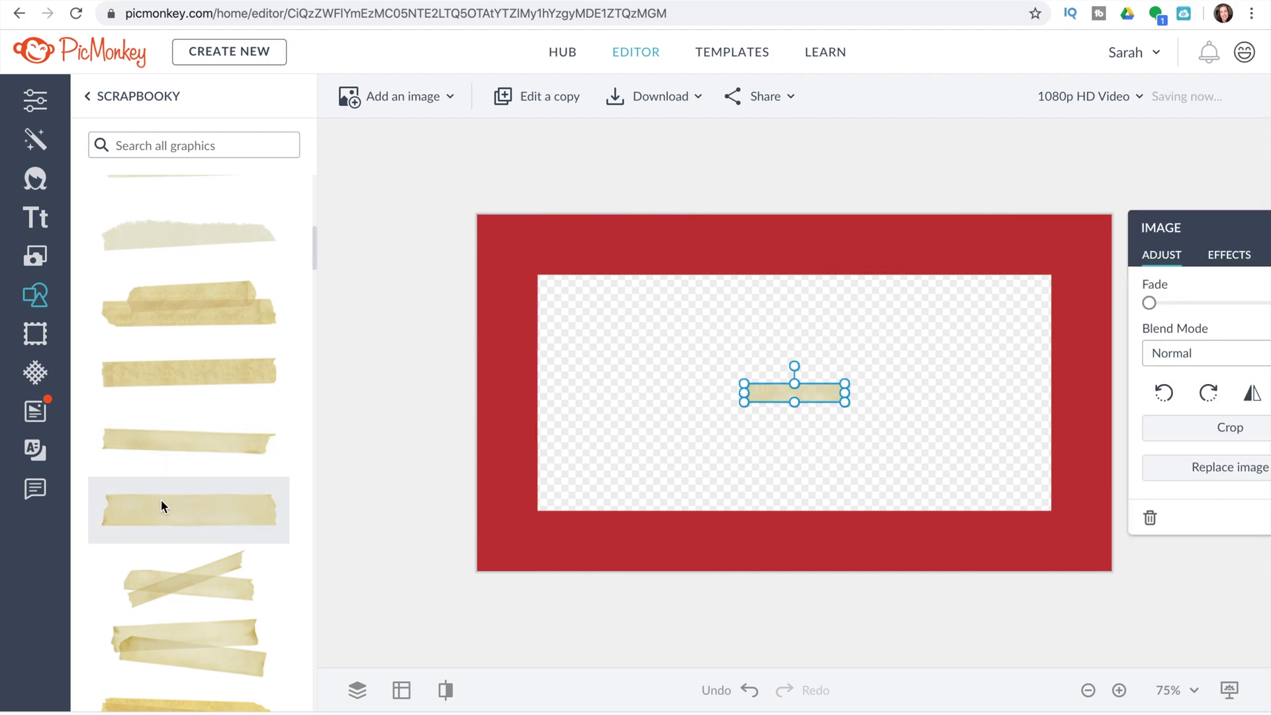
drag(701, 269, 482, 282)
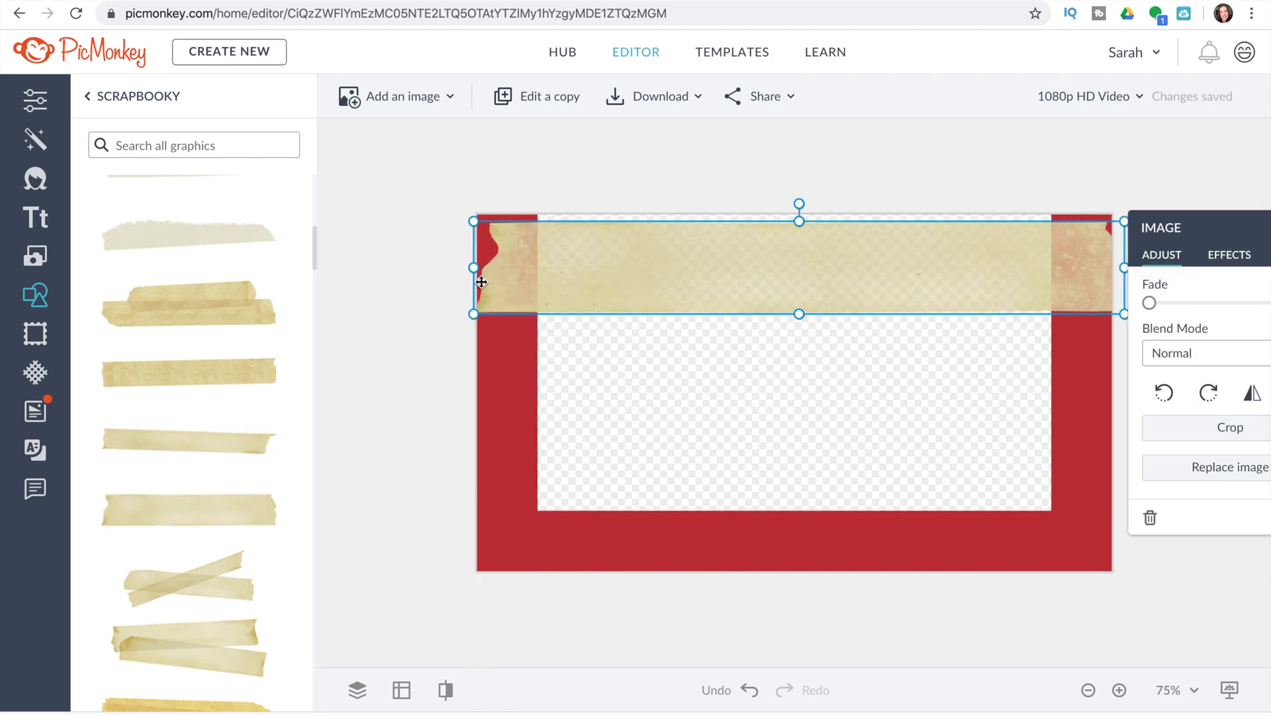
drag(788, 317, 794, 250)
drag(862, 394, 445, 582)
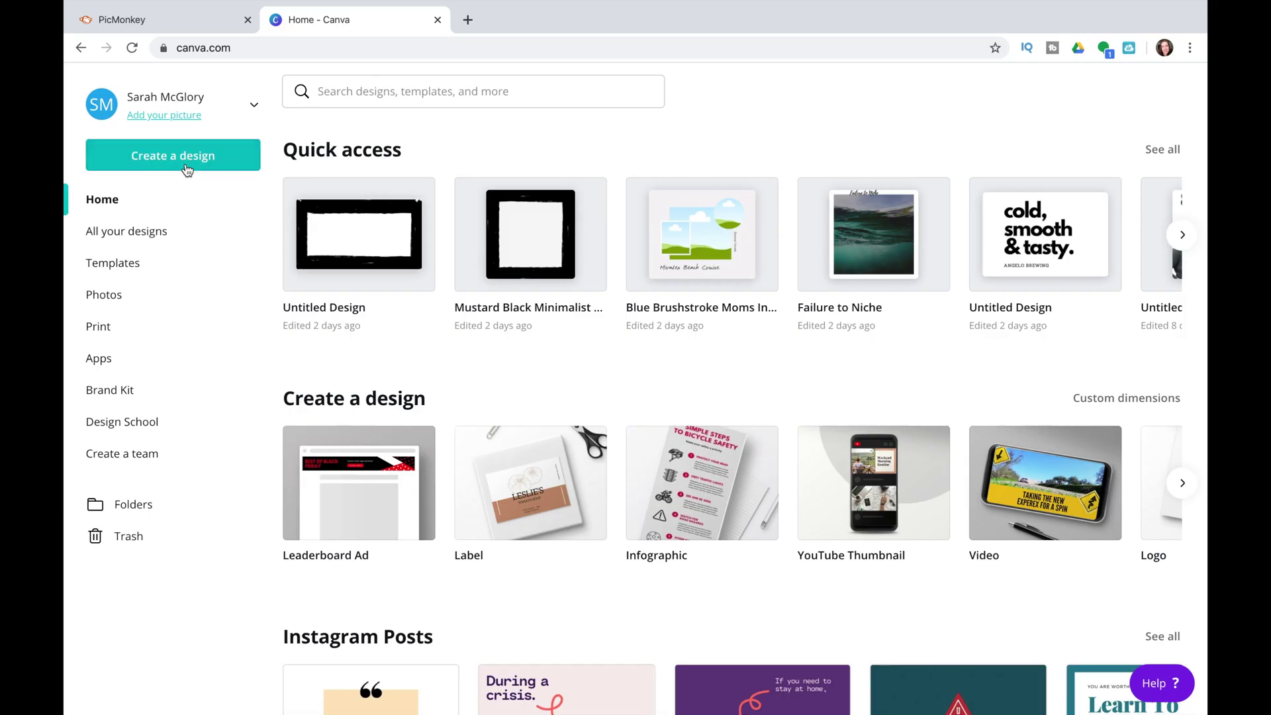
Step: Start a new YouTube Intro design in Canva
click(187, 170)
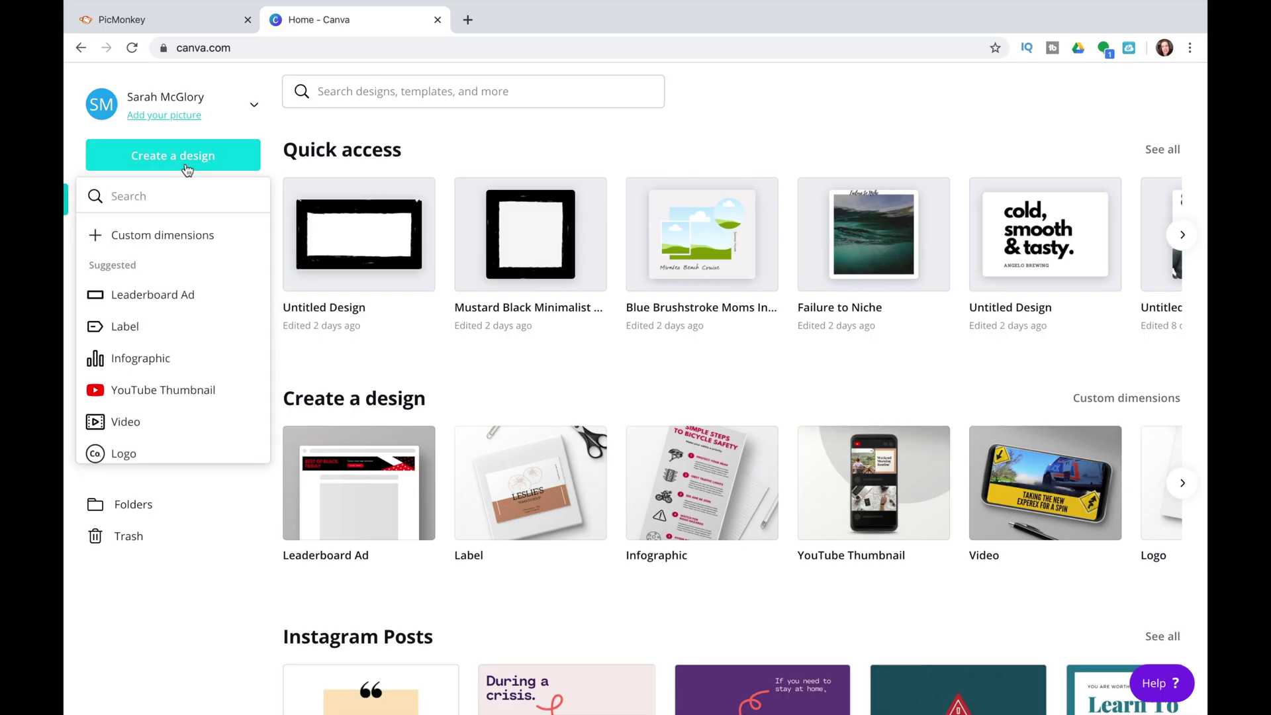
text(youtub)
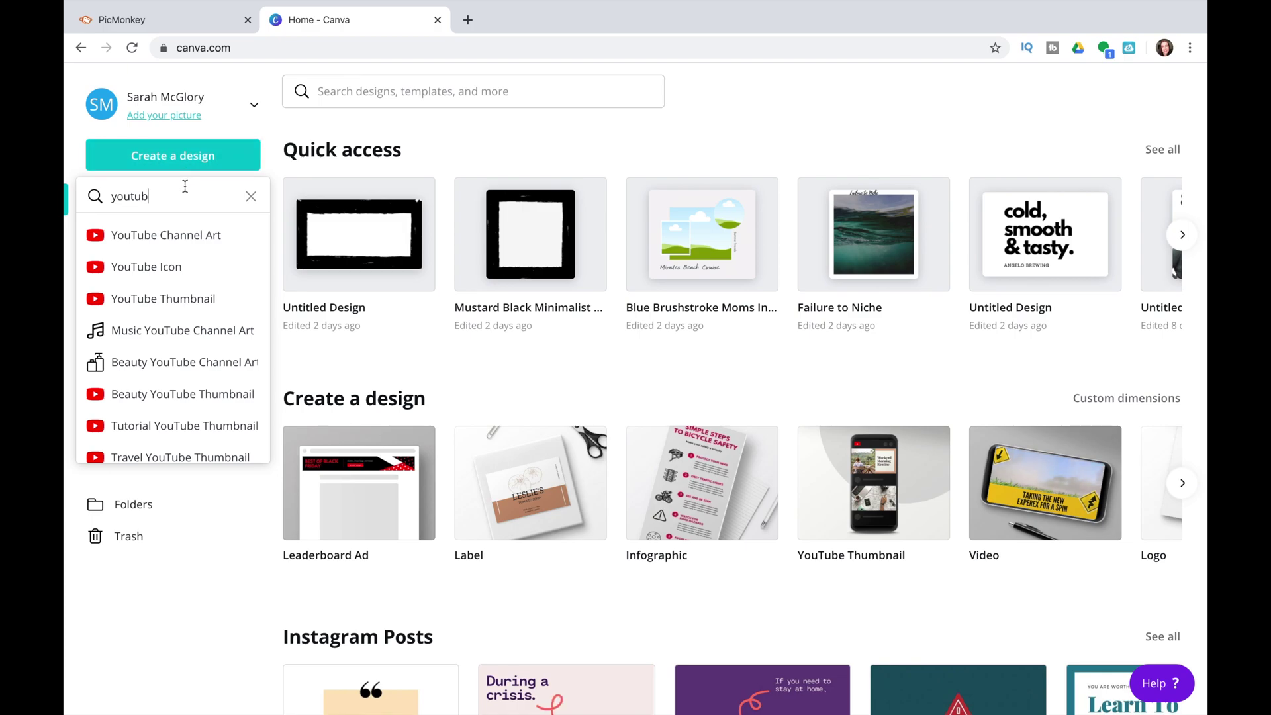
scroll(172, 265, down, 2)
click(165, 442)
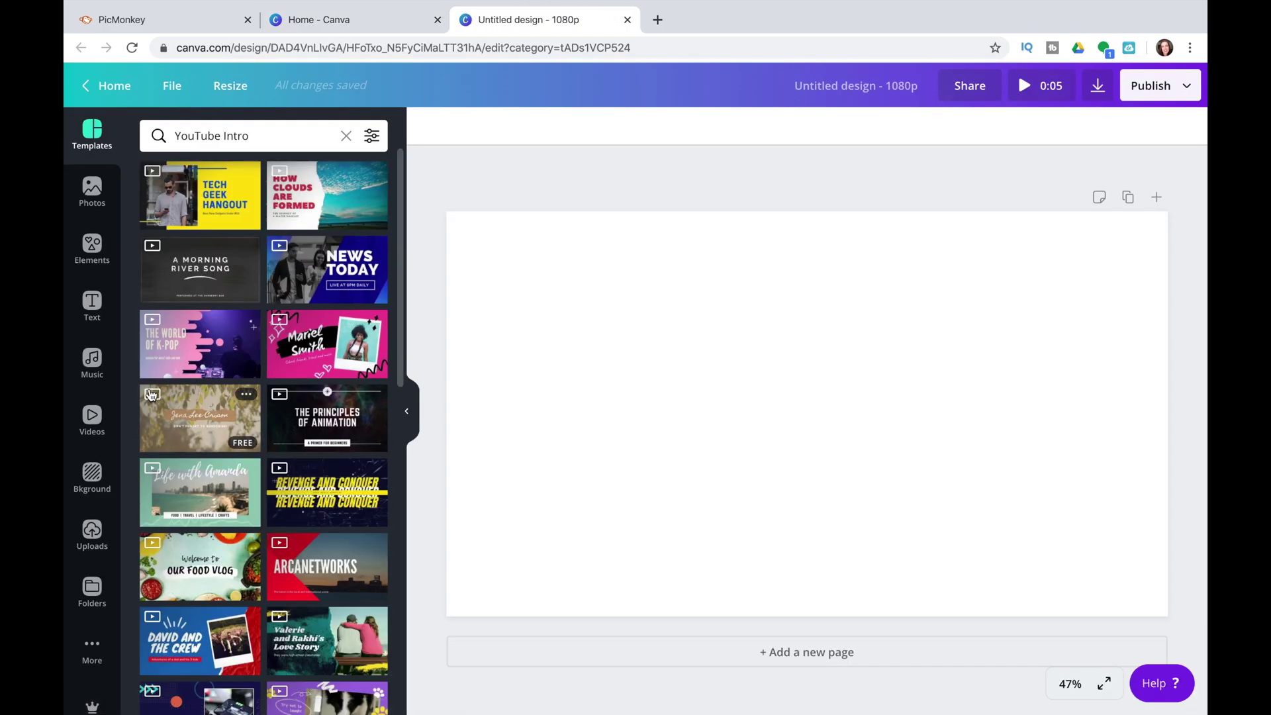
Step: Search the Elements library for 'line'
click(92, 248)
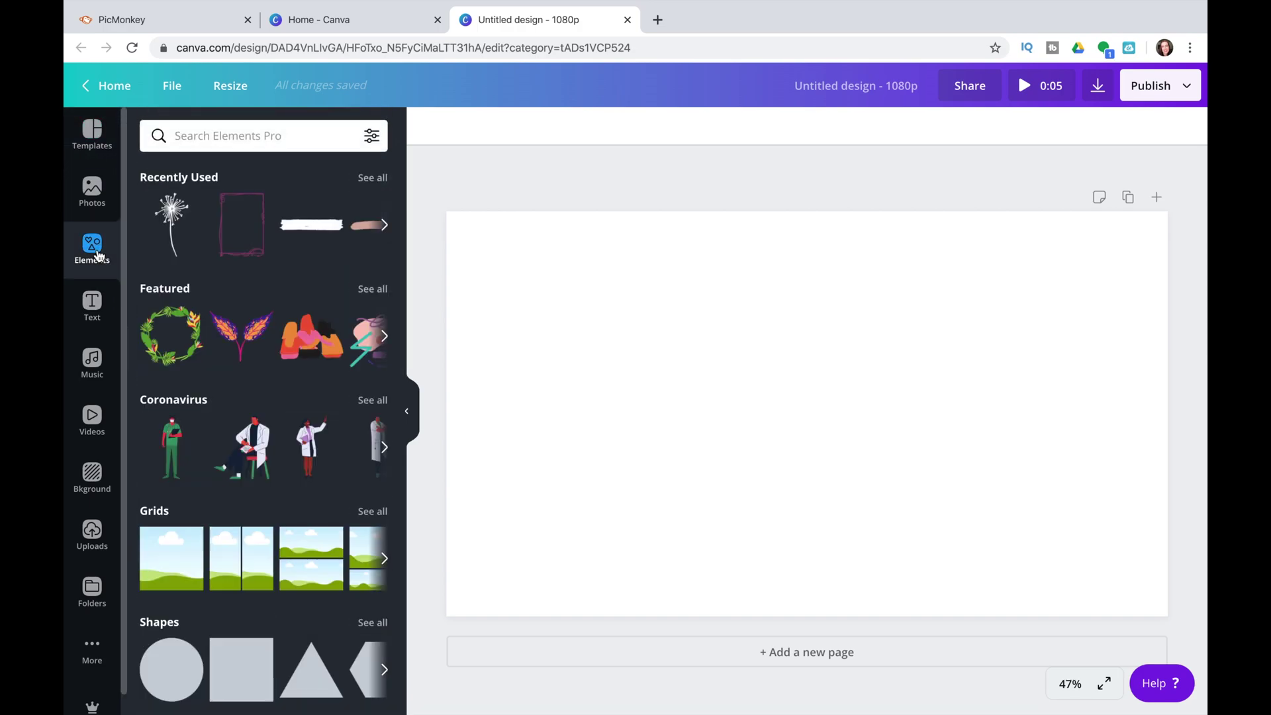
click(197, 141)
text(line\)
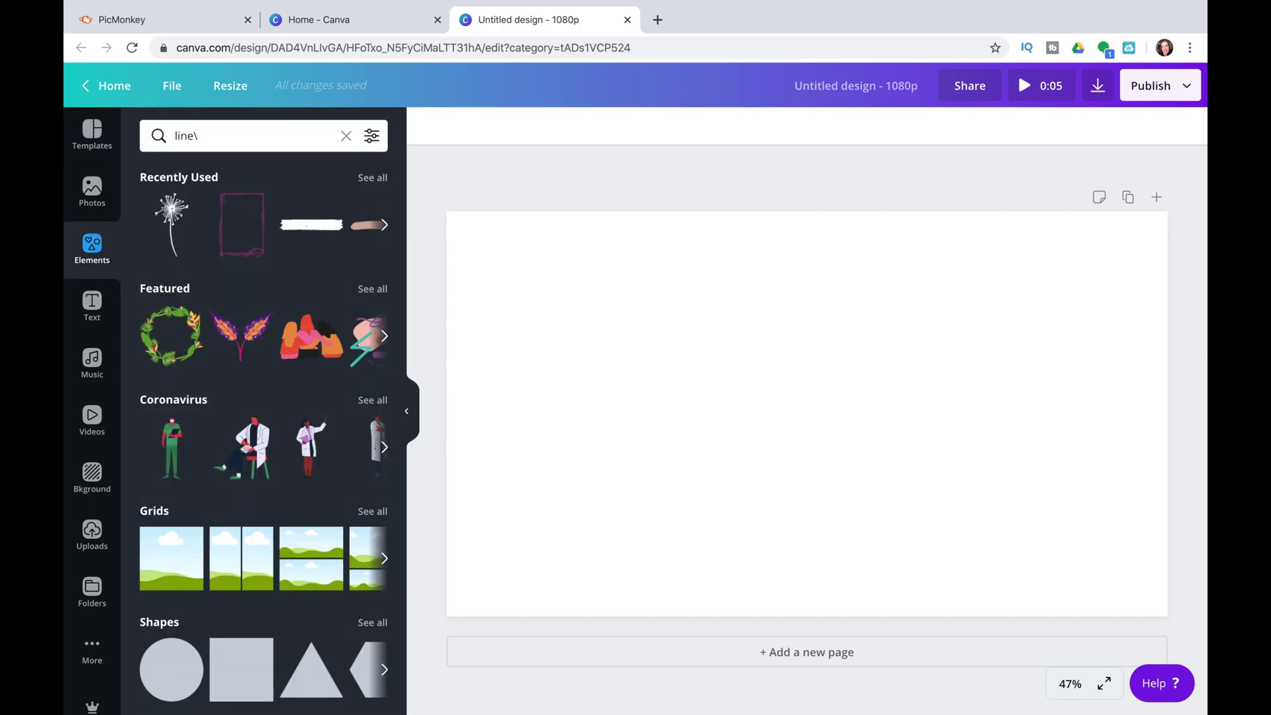
key(BackSpace)
key(Return)
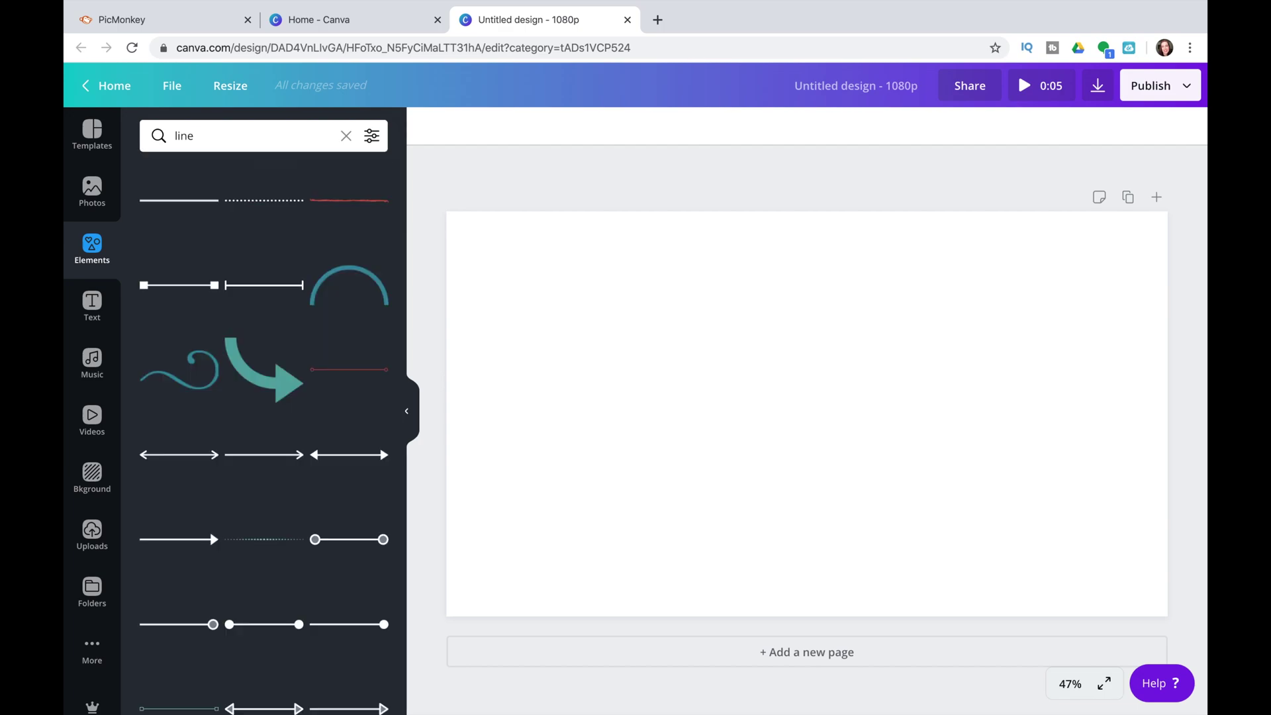
scroll(181, 308, down, 15)
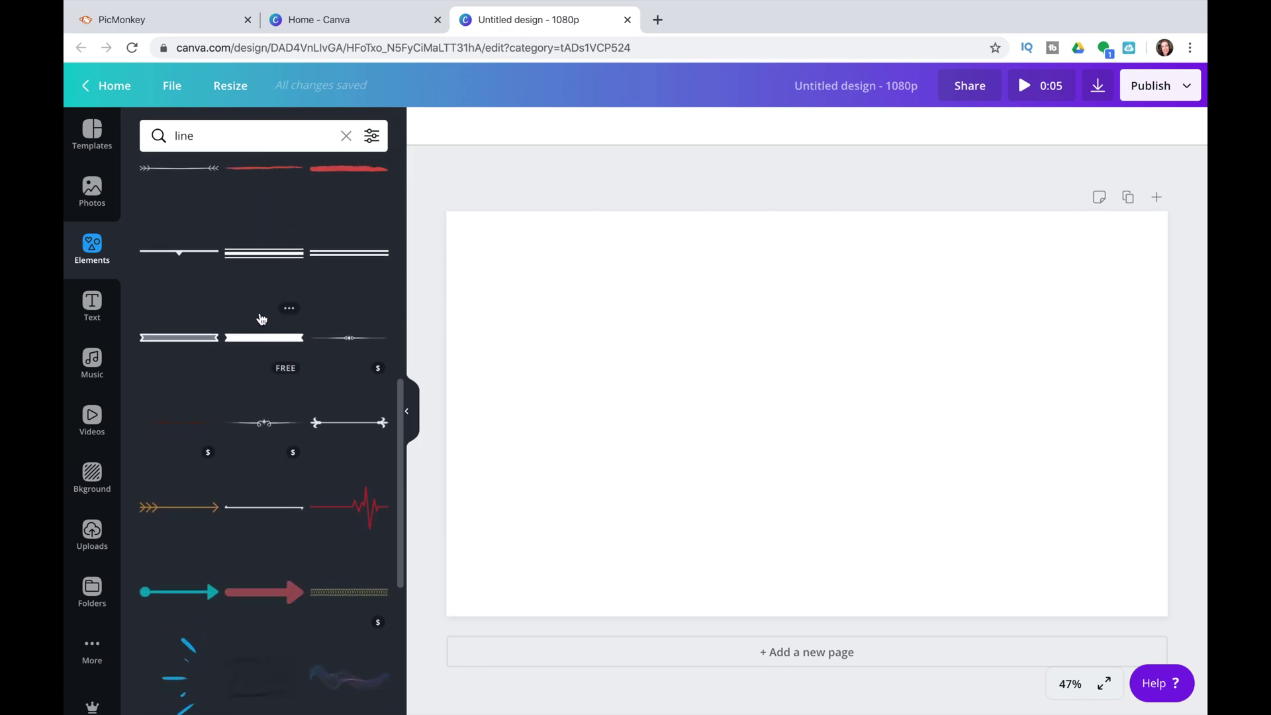
Step: Filter the line results to Free items and scroll through them
click(371, 138)
click(165, 403)
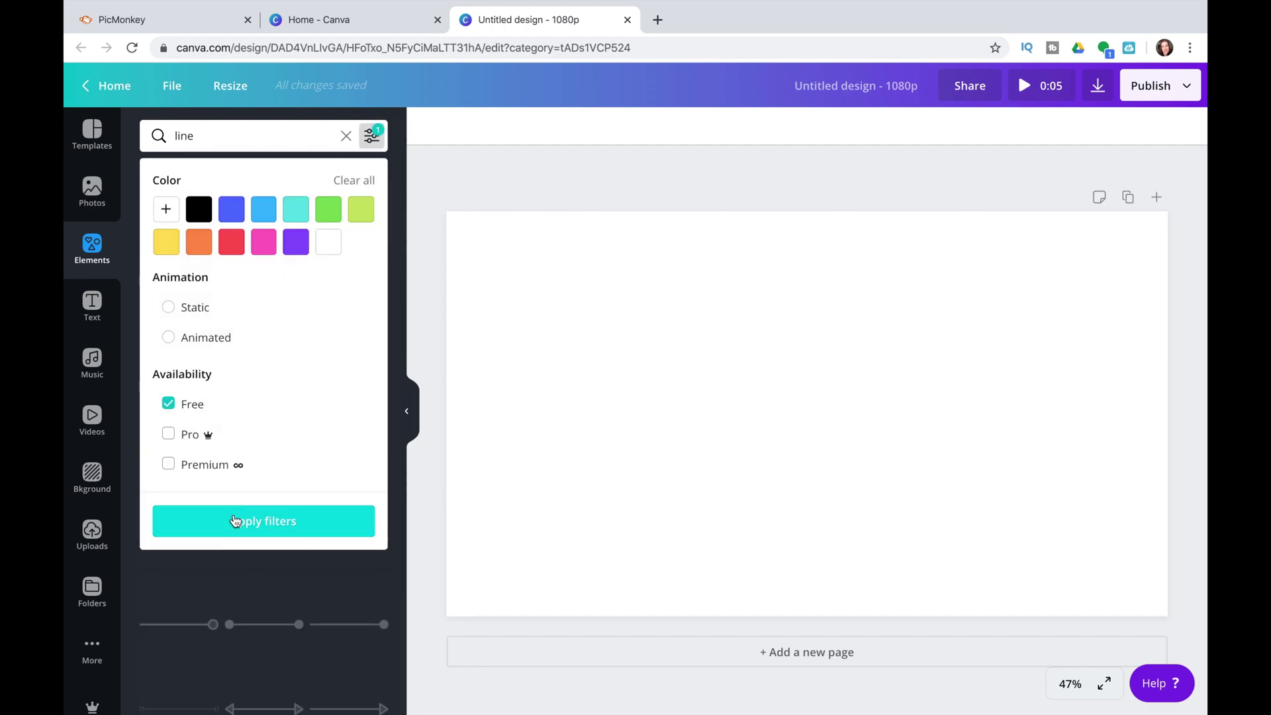
click(237, 520)
scroll(236, 529, down, 10)
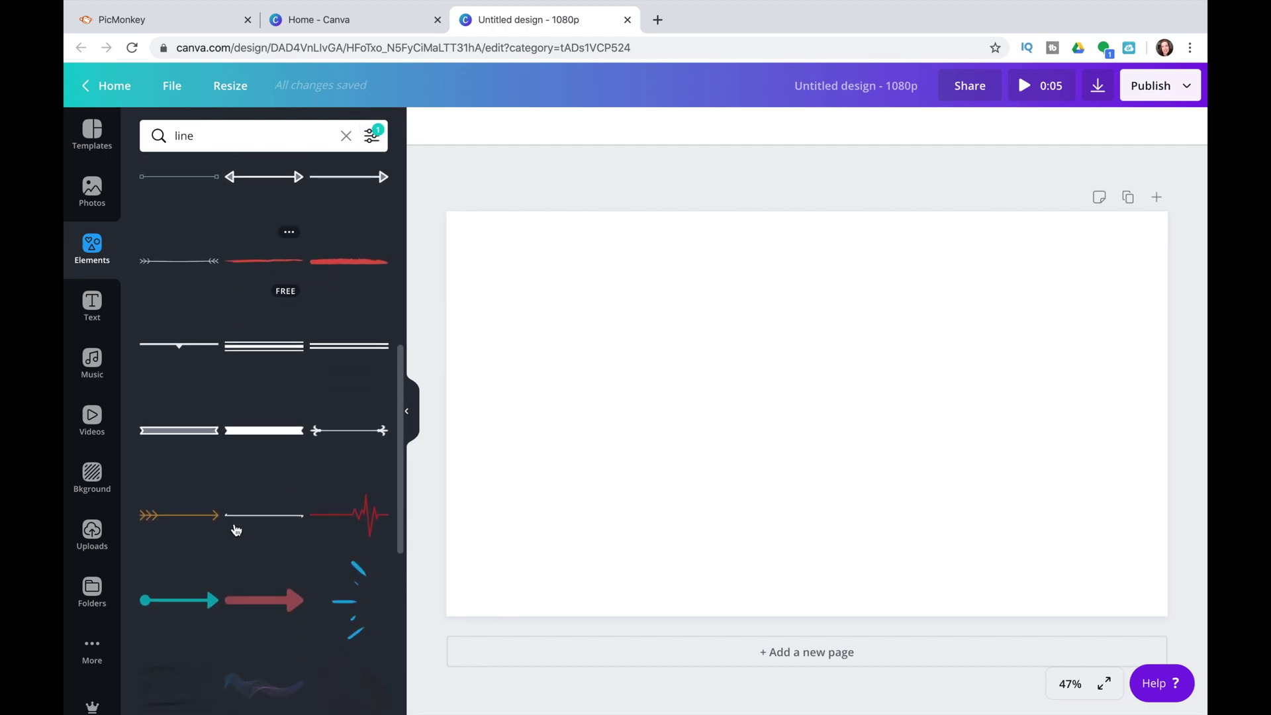
scroll(236, 529, down, 8)
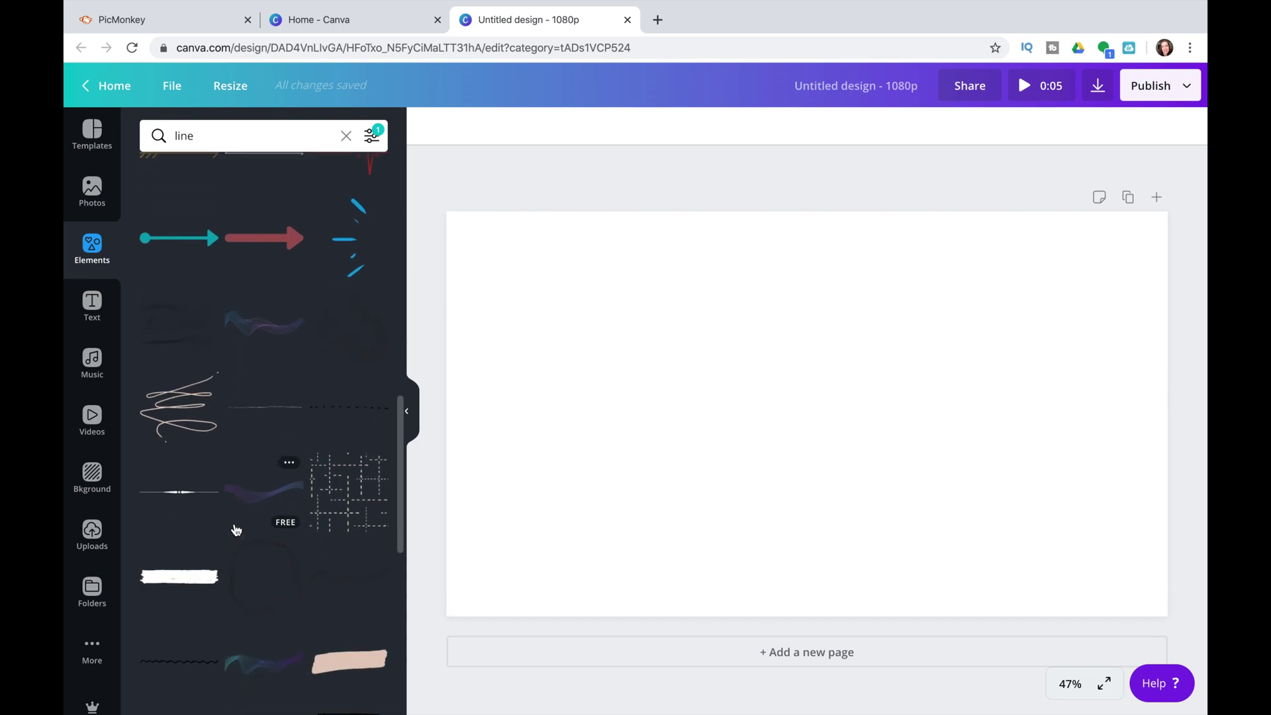
scroll(236, 529, down, 10)
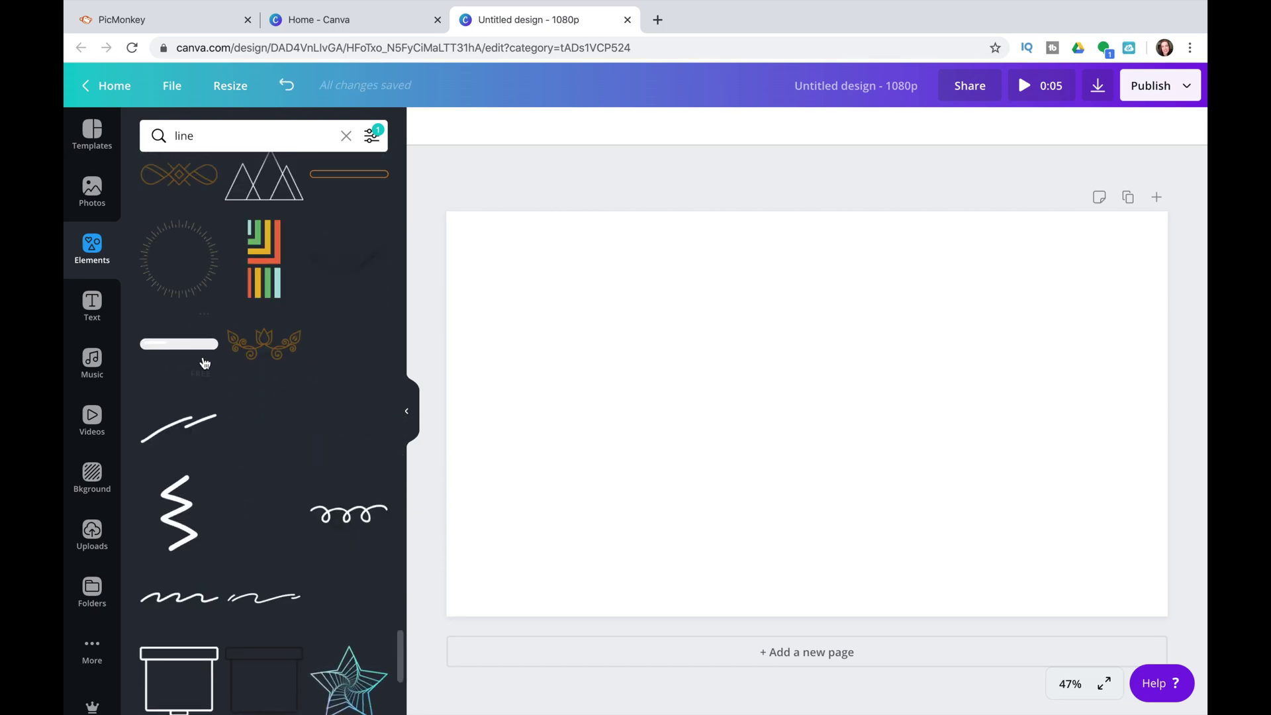
Step: Add a white rounded bar and stretch it across the top of the page
click(199, 345)
drag(1124, 392, 1172, 394)
drag(970, 440, 929, 296)
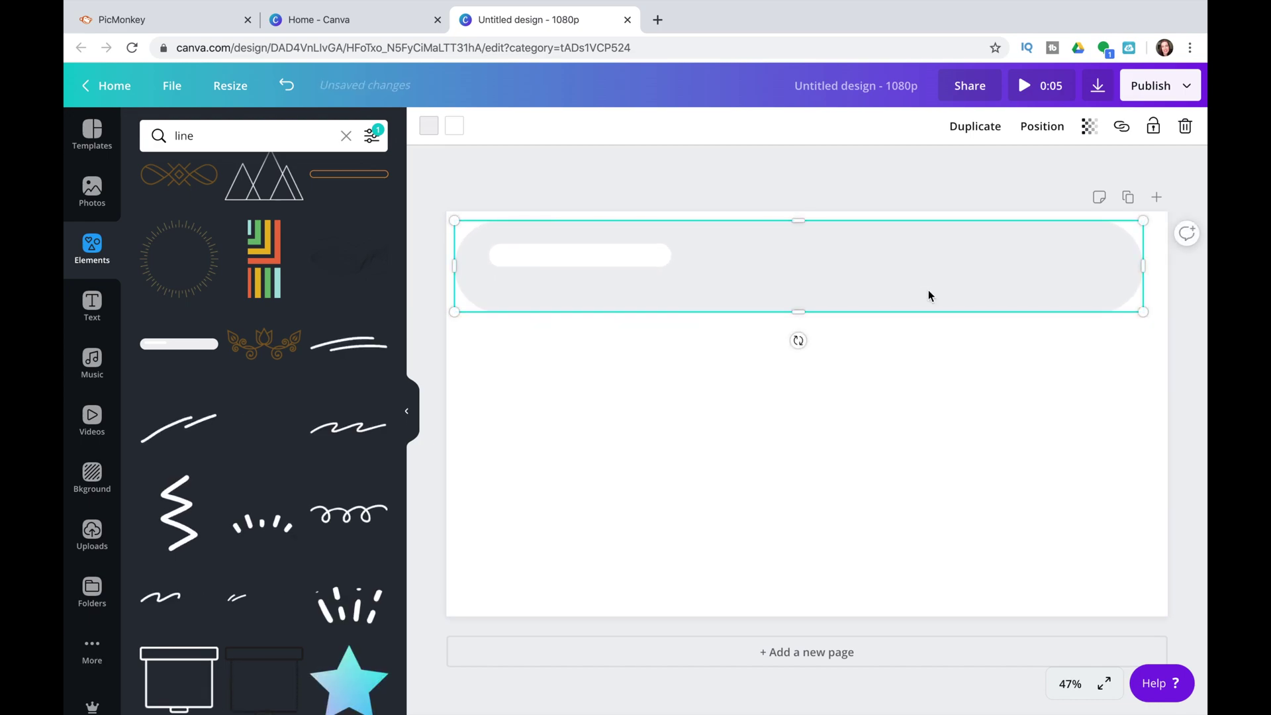
drag(455, 264, 434, 255)
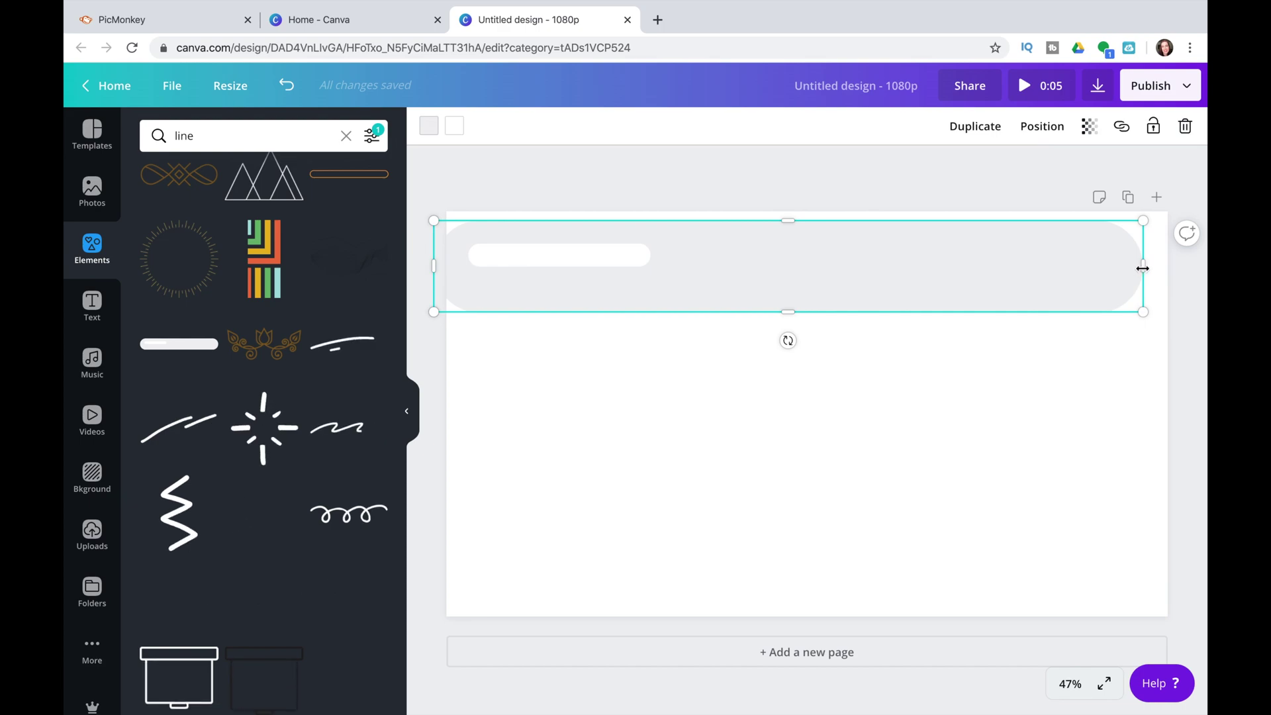
drag(1143, 268, 1180, 265)
drag(771, 286, 570, 590)
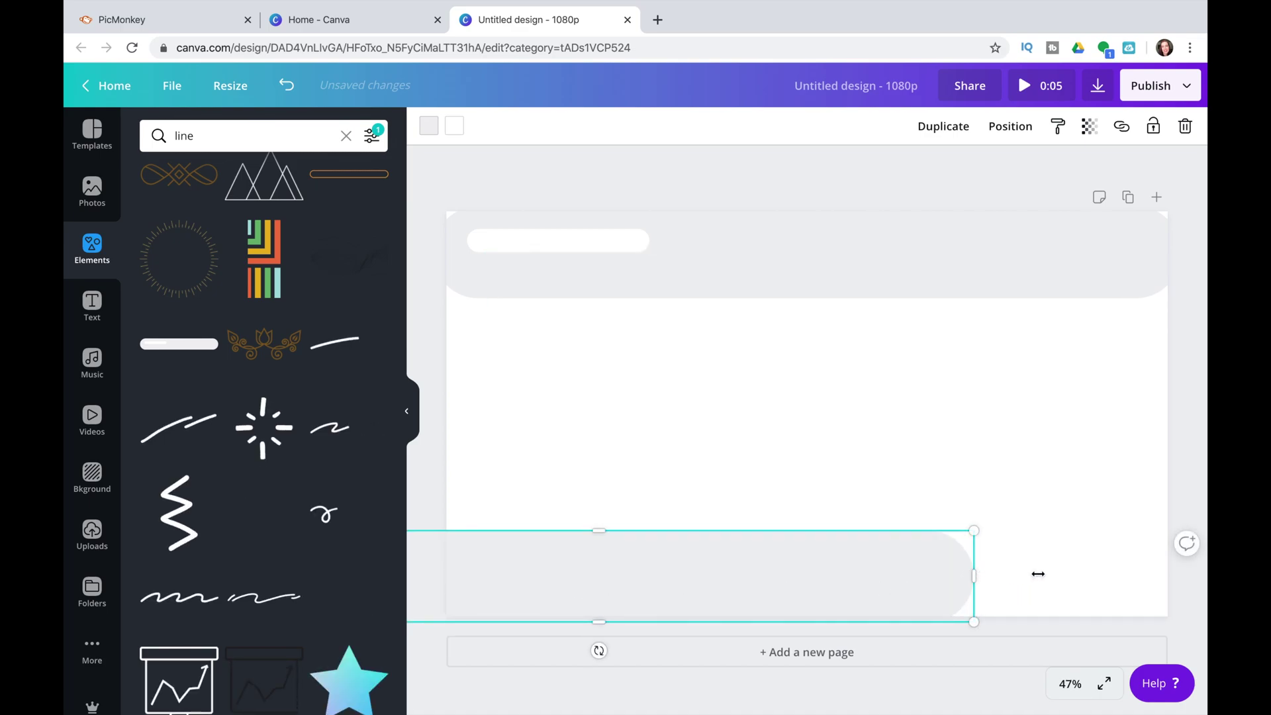
Step: Duplicate the grey bar, send the copy behind the white bar, and move it right
drag(1038, 574, 1200, 575)
key(ctrl+z)
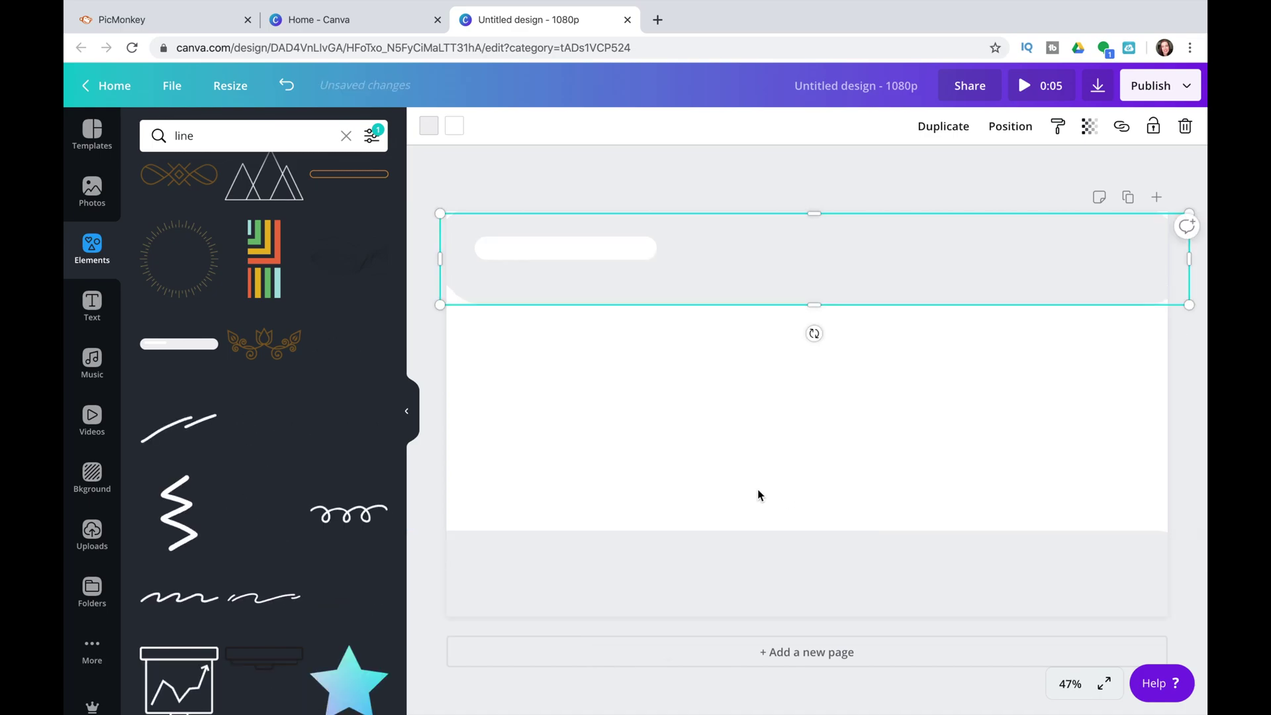
drag(774, 275, 490, 355)
right_click(490, 358)
click(544, 482)
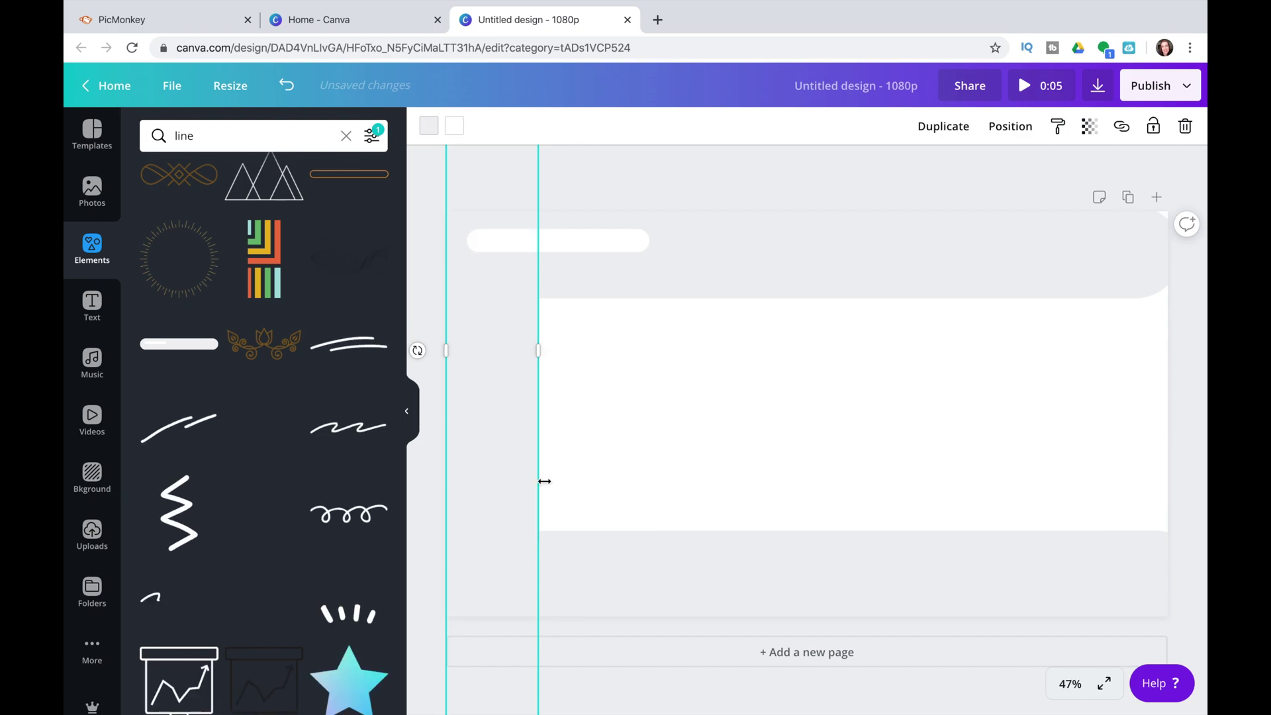
drag(511, 469, 1130, 470)
Step: Colour that bar dark brown and stretch it to fill the page behind
click(429, 127)
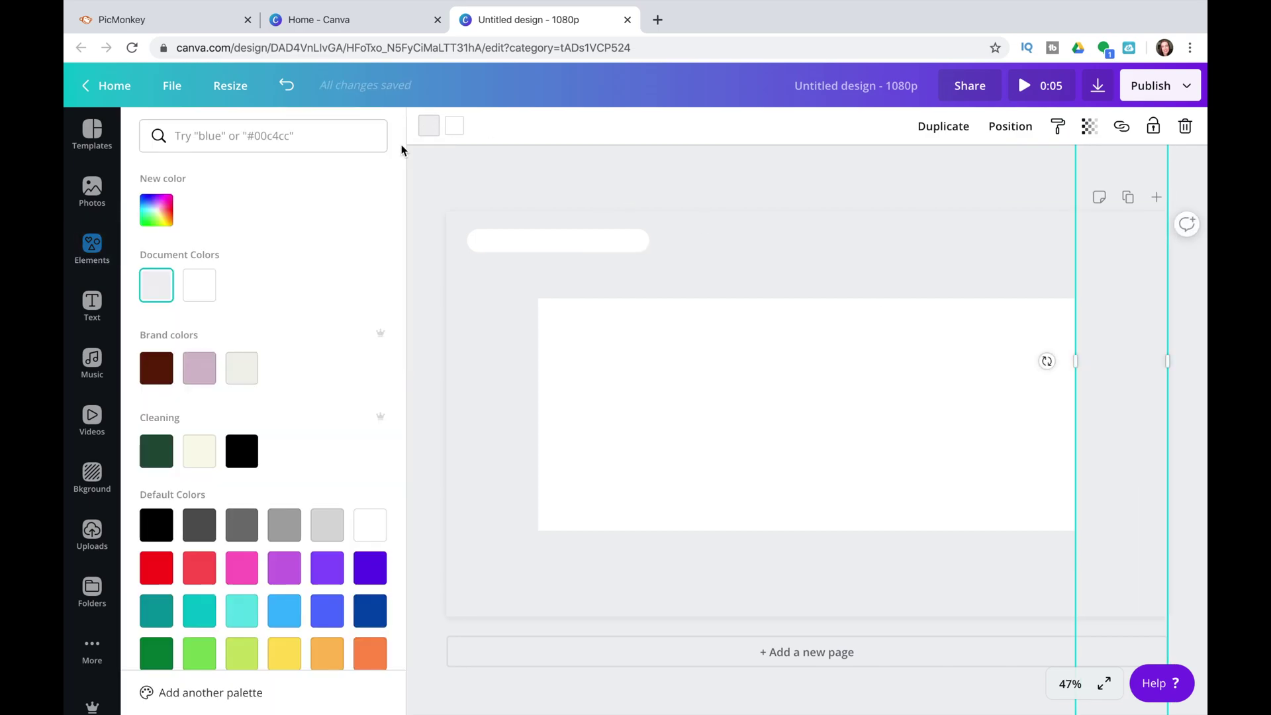
click(156, 366)
drag(1075, 361, 446, 351)
click(507, 179)
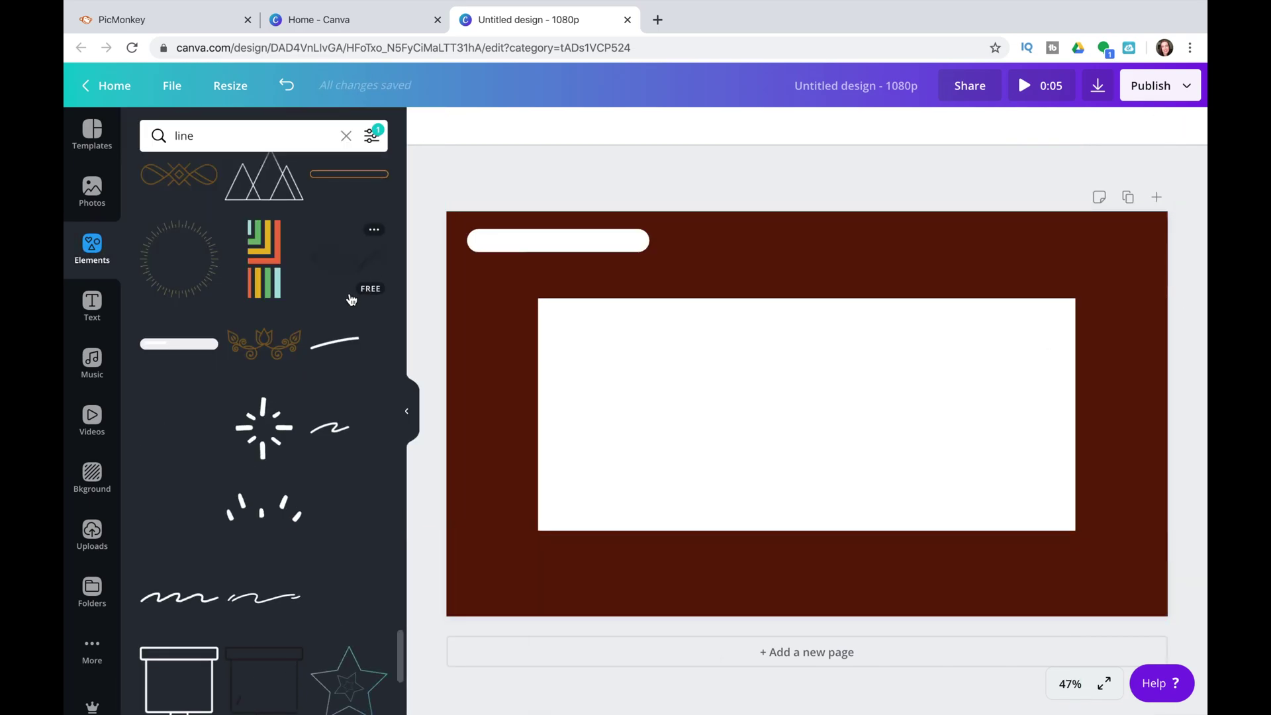
Step: Add white daffodil line art, shrunk to 291 by 208, in the bottom-left corner
scroll(243, 316, down, 10)
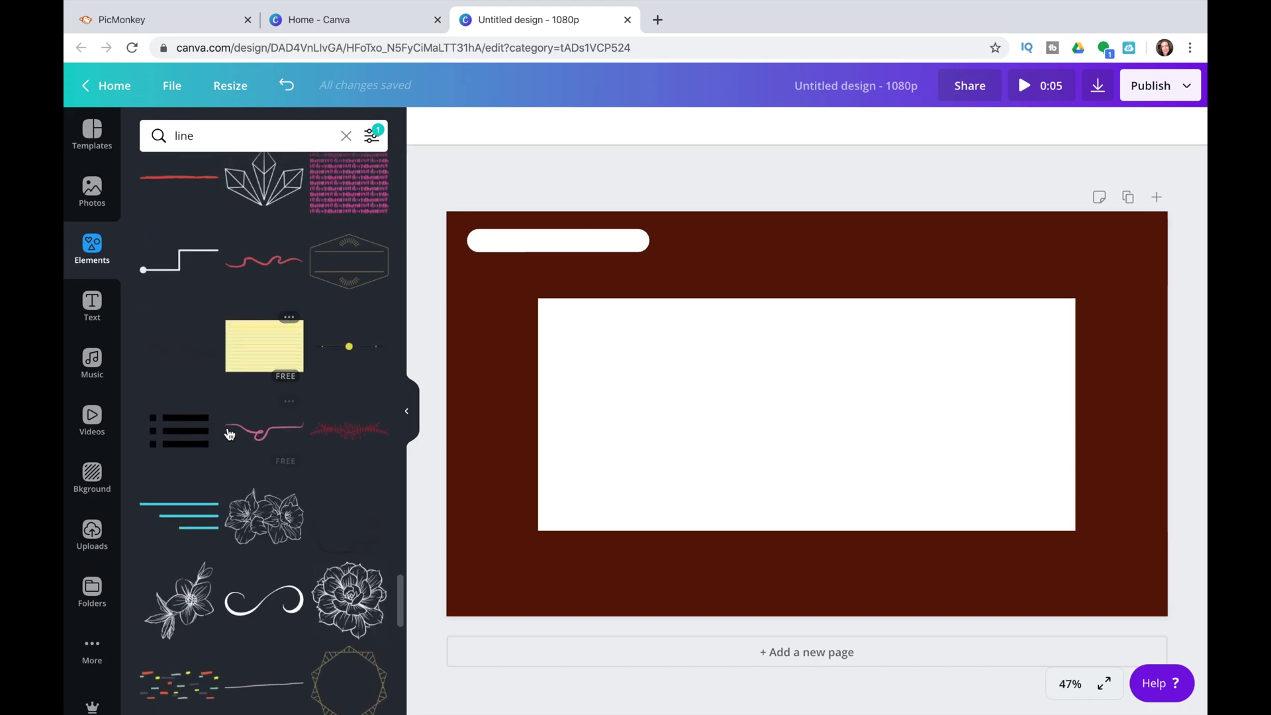
click(264, 516)
drag(921, 333, 811, 356)
click(432, 132)
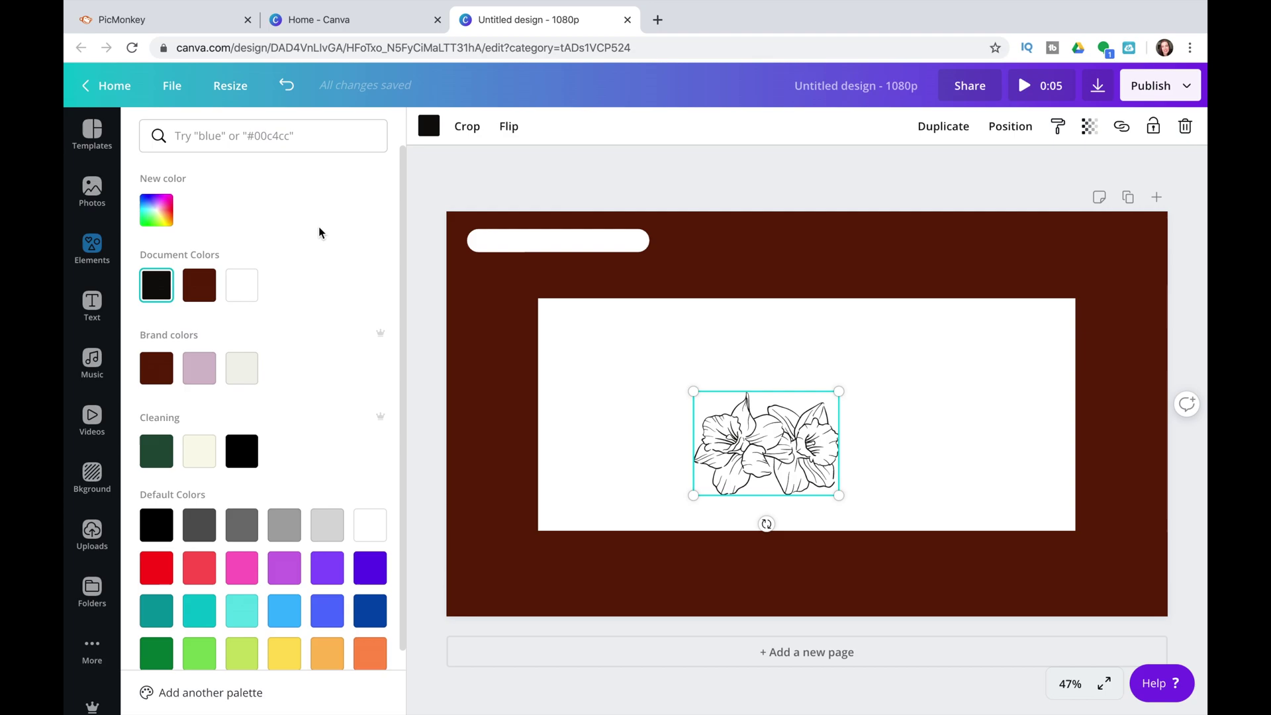
click(244, 286)
drag(791, 457, 555, 566)
drag(601, 502, 563, 524)
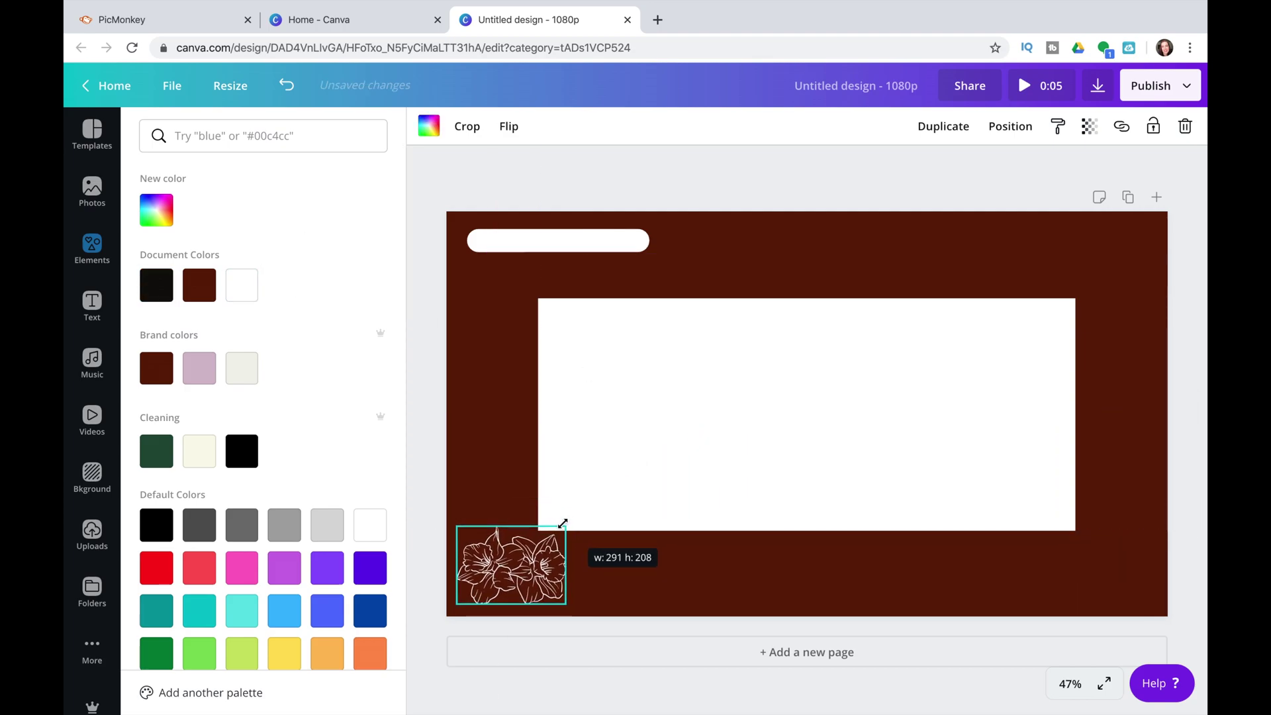
click(752, 180)
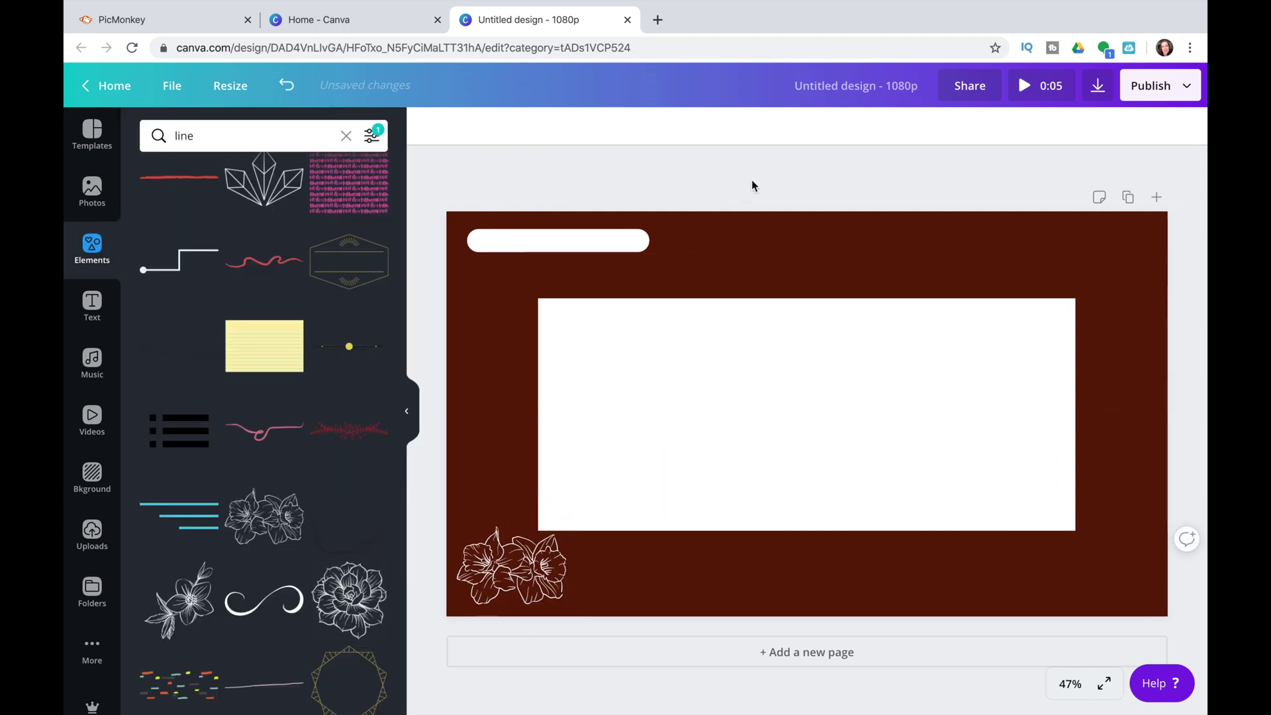
click(1186, 92)
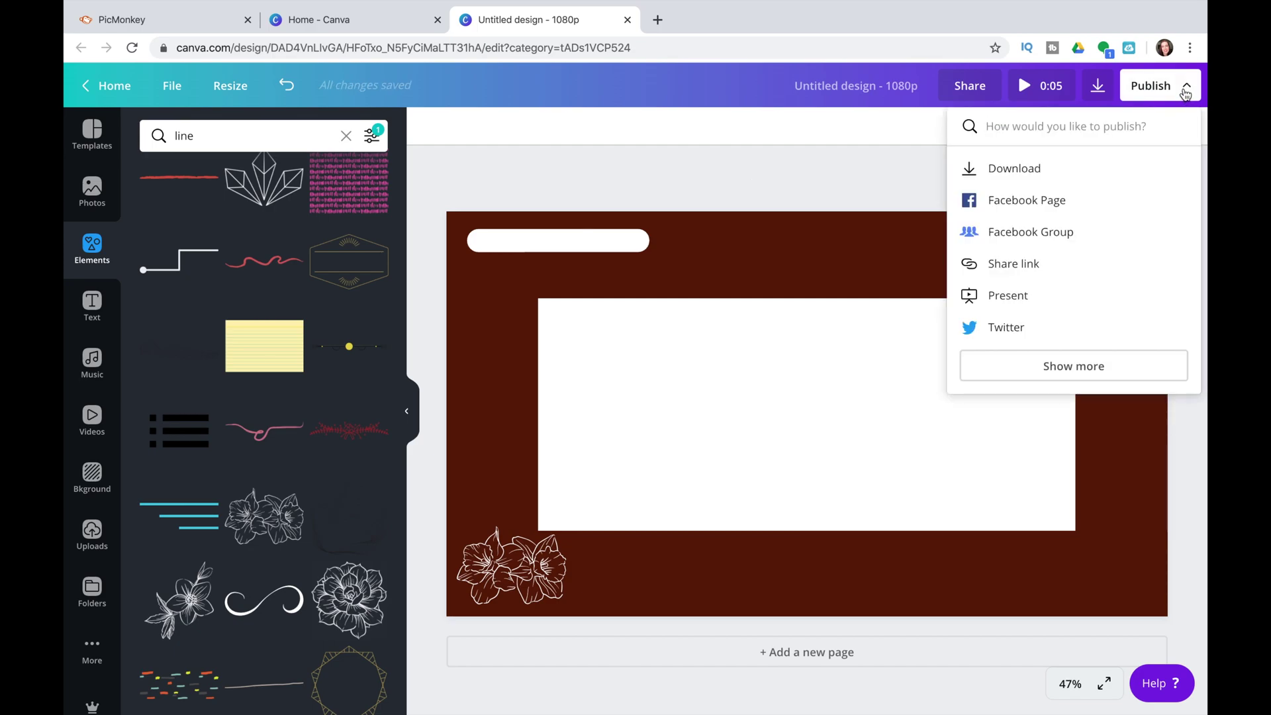
Step: Download the design as a PNG with a transparent background
click(1007, 173)
click(966, 290)
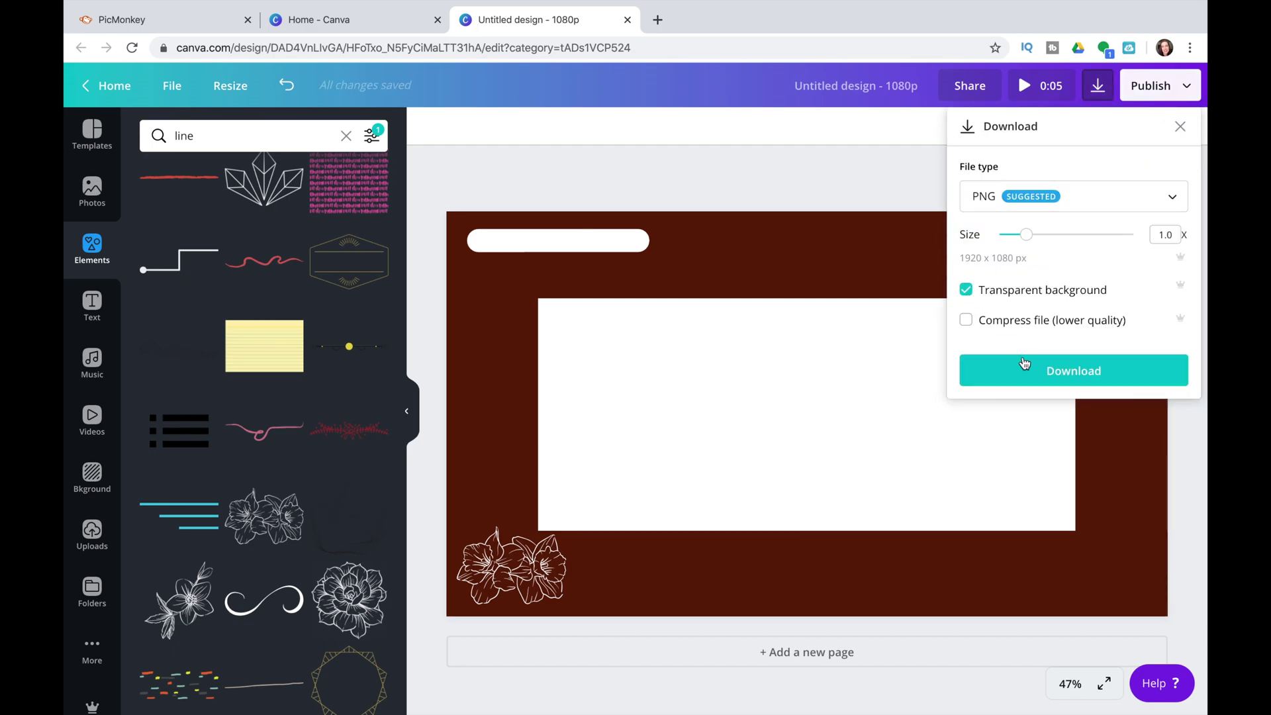
click(1025, 365)
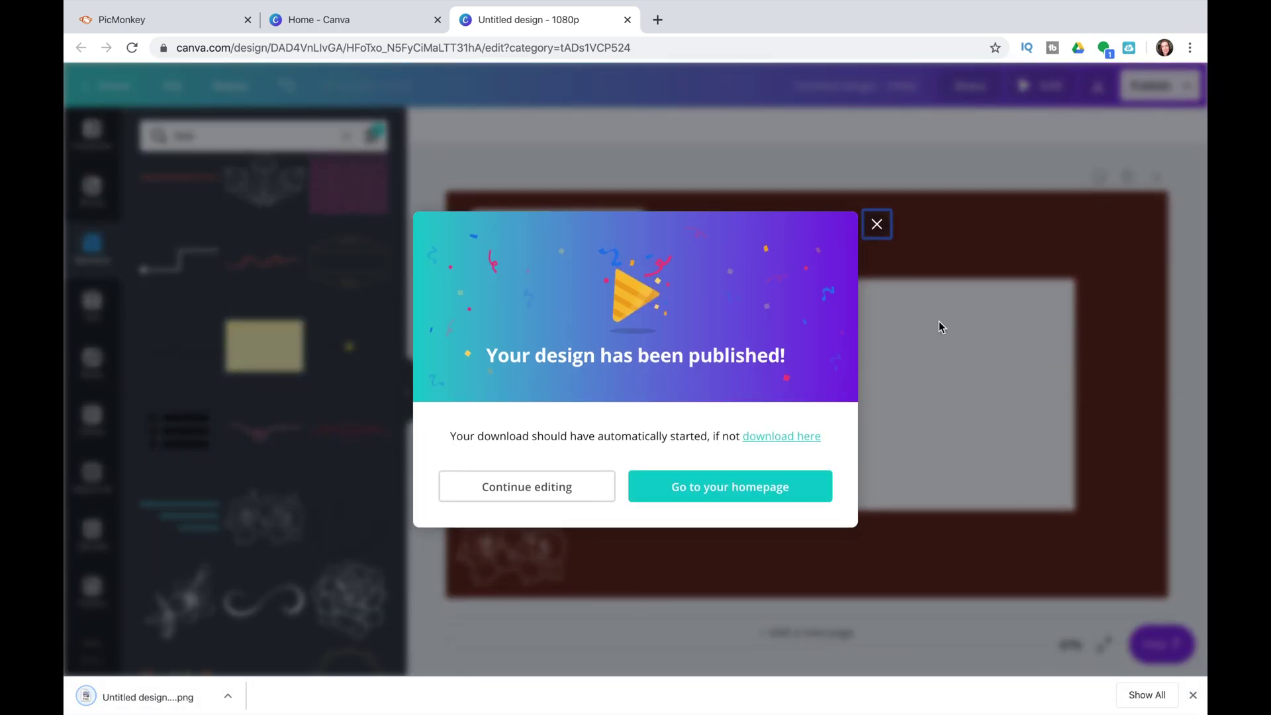
click(877, 223)
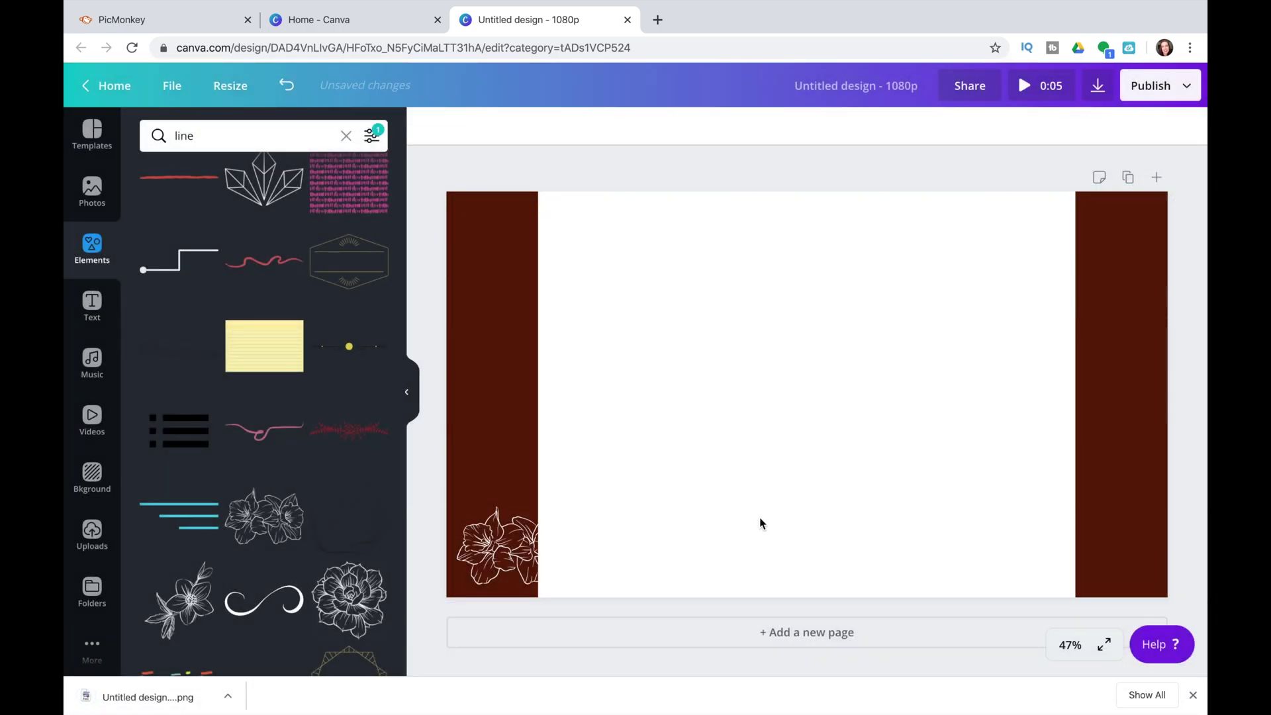
Step: Add a leaf graphic to the pink ribbon frame design
scroll(369, 374, down, 10)
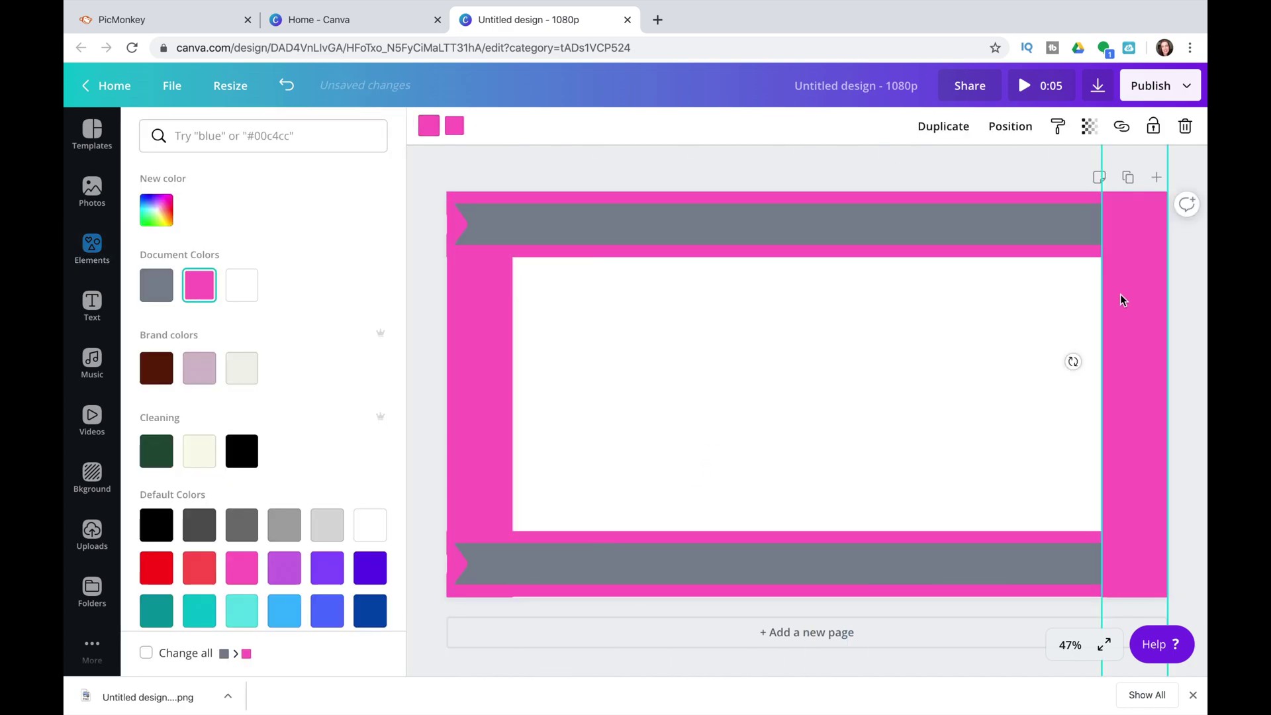
key(Escape)
click(241, 334)
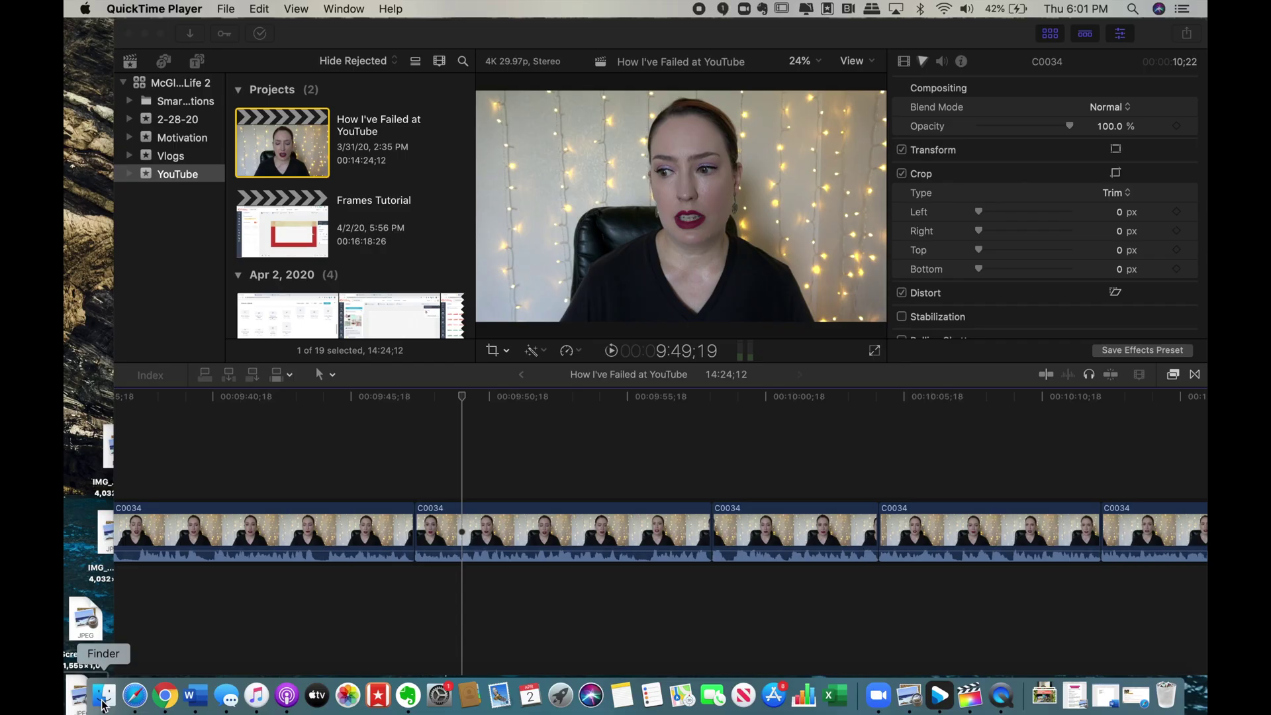
Step: Place 1080p HD Video.png from Downloads on the timeline above clip C0034
click(104, 695)
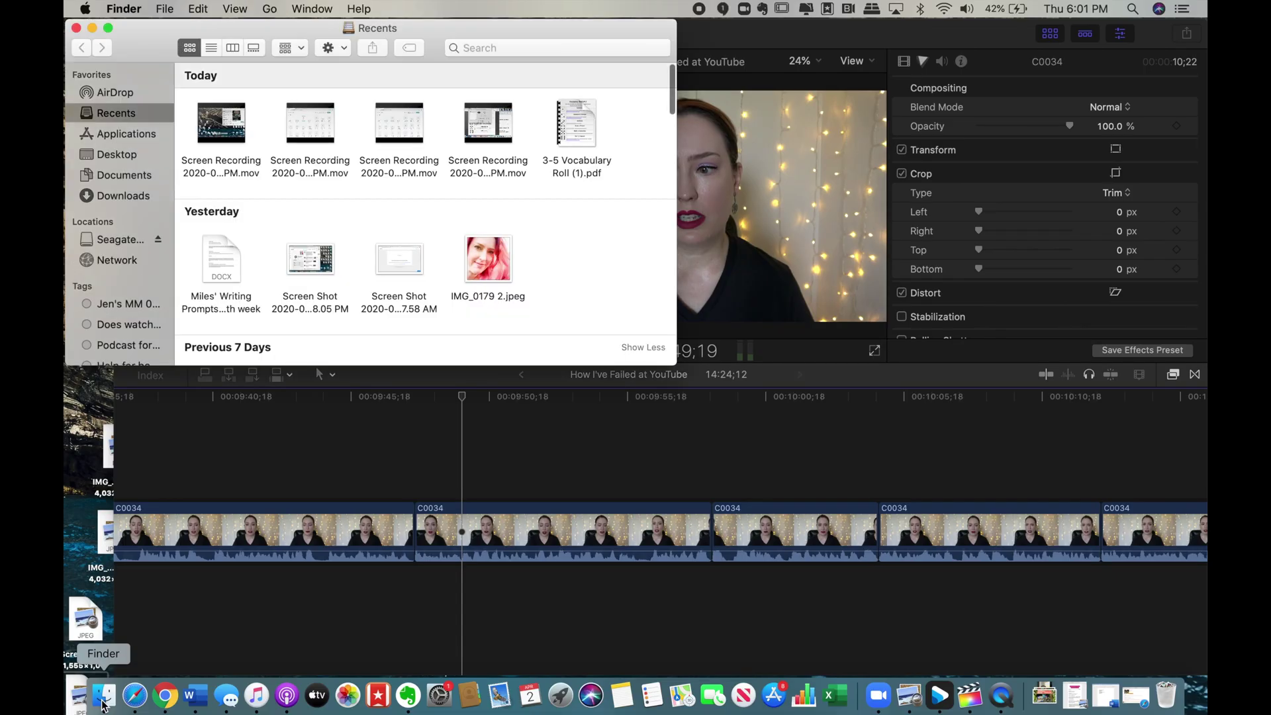
click(123, 196)
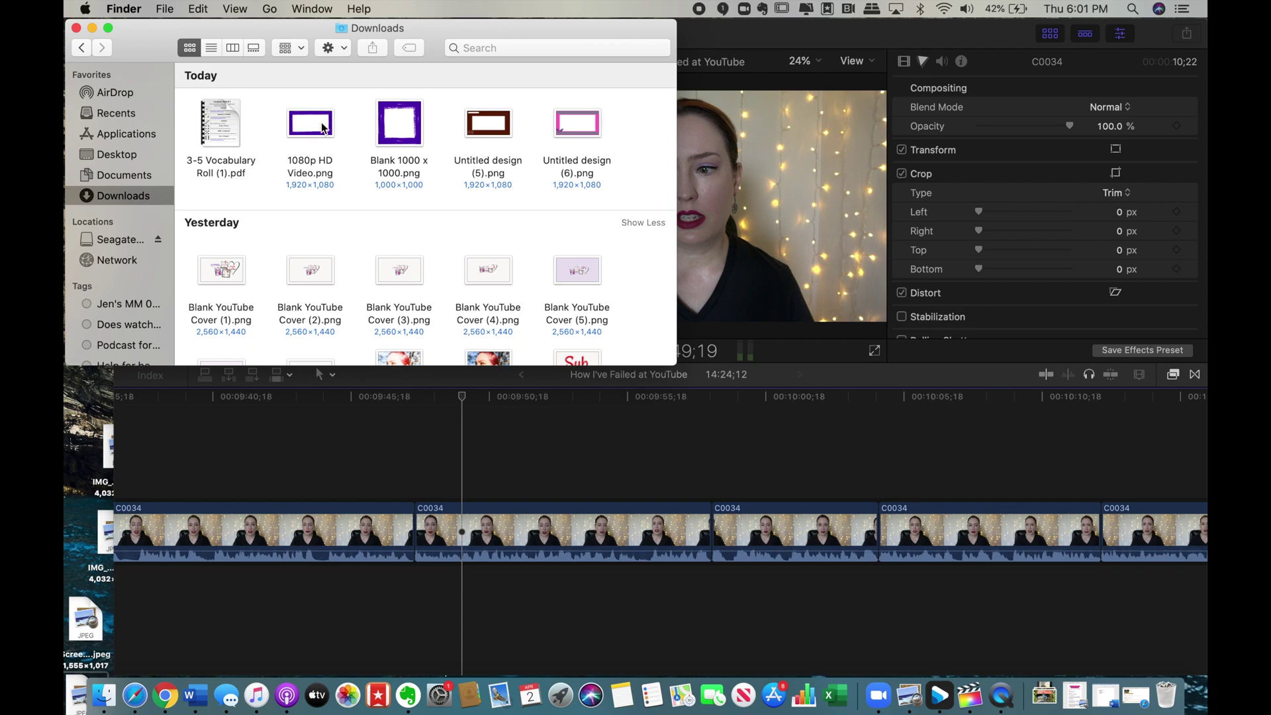
drag(324, 127, 464, 472)
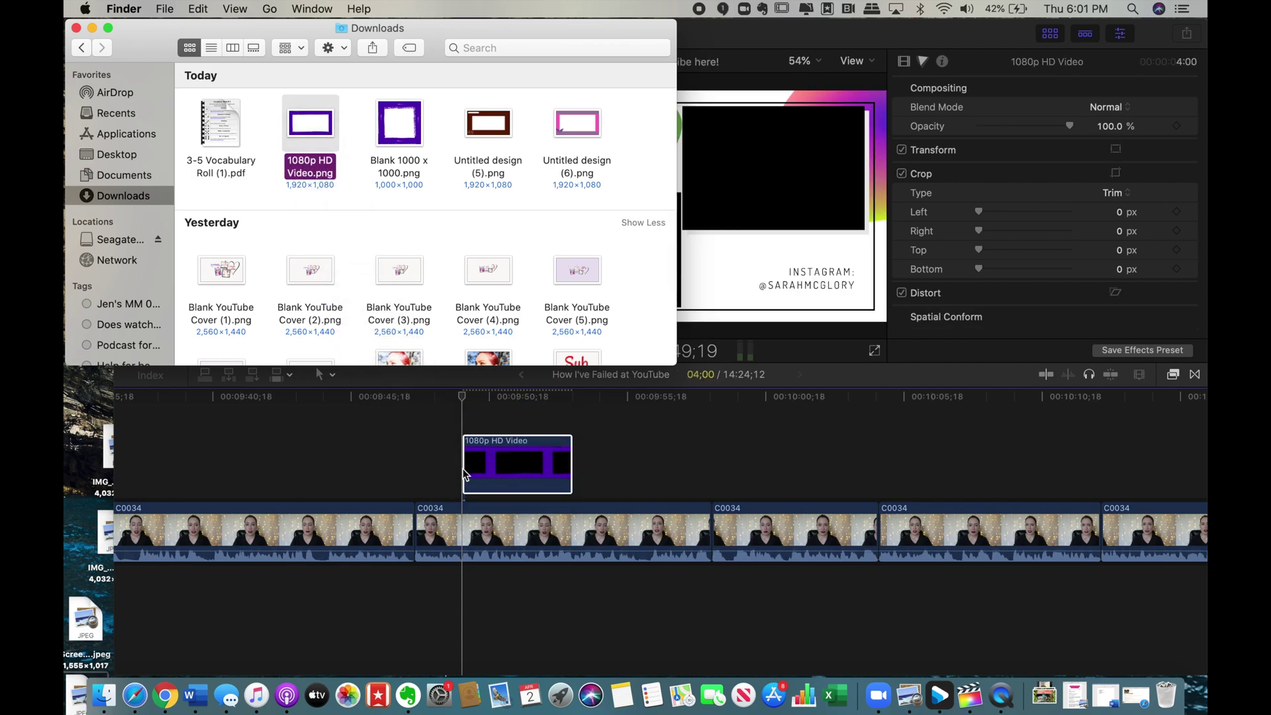
click(77, 28)
click(450, 427)
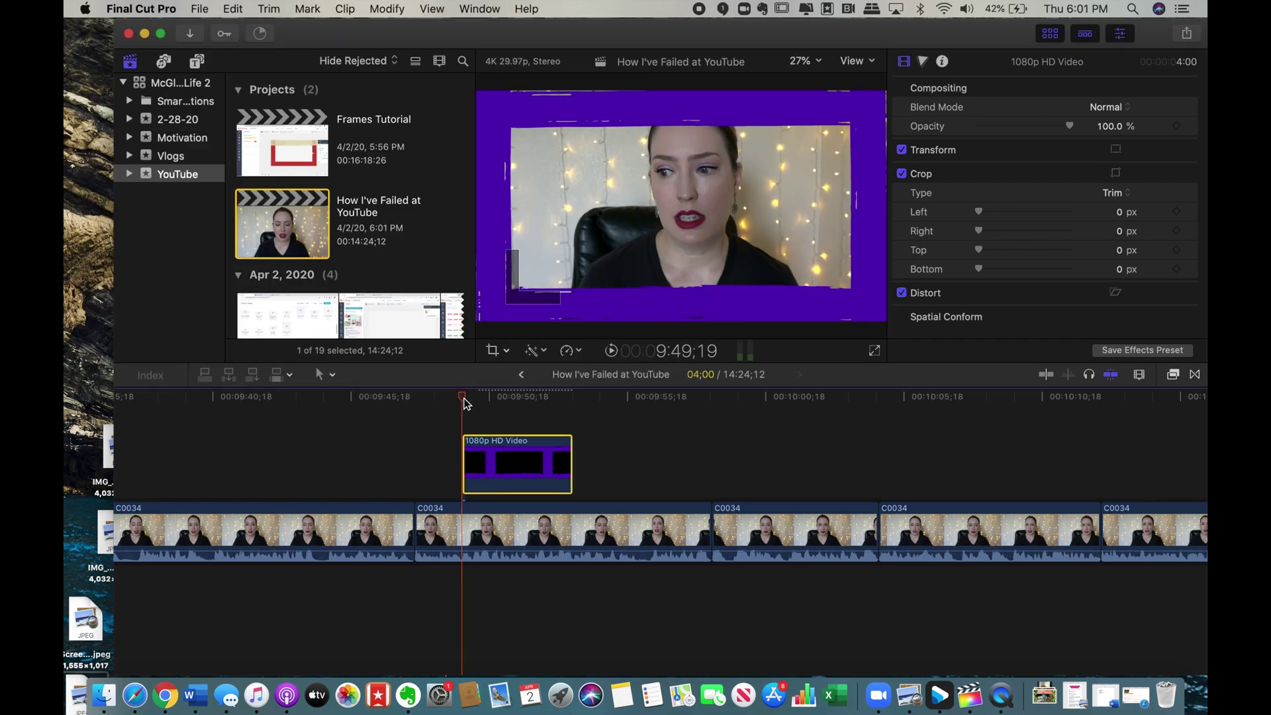
drag(451, 401, 544, 398)
Step: Browse the Titles and Generators library and select the Typewriter title
click(196, 61)
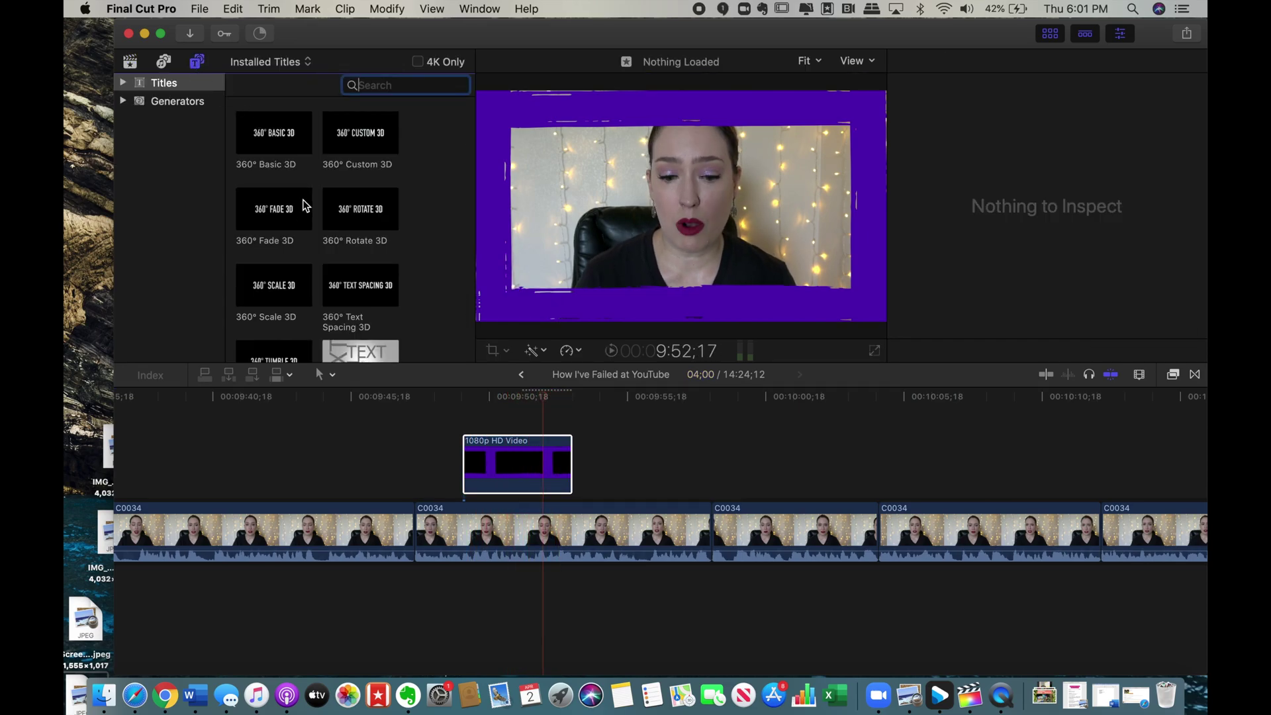
scroll(304, 205, down, 10)
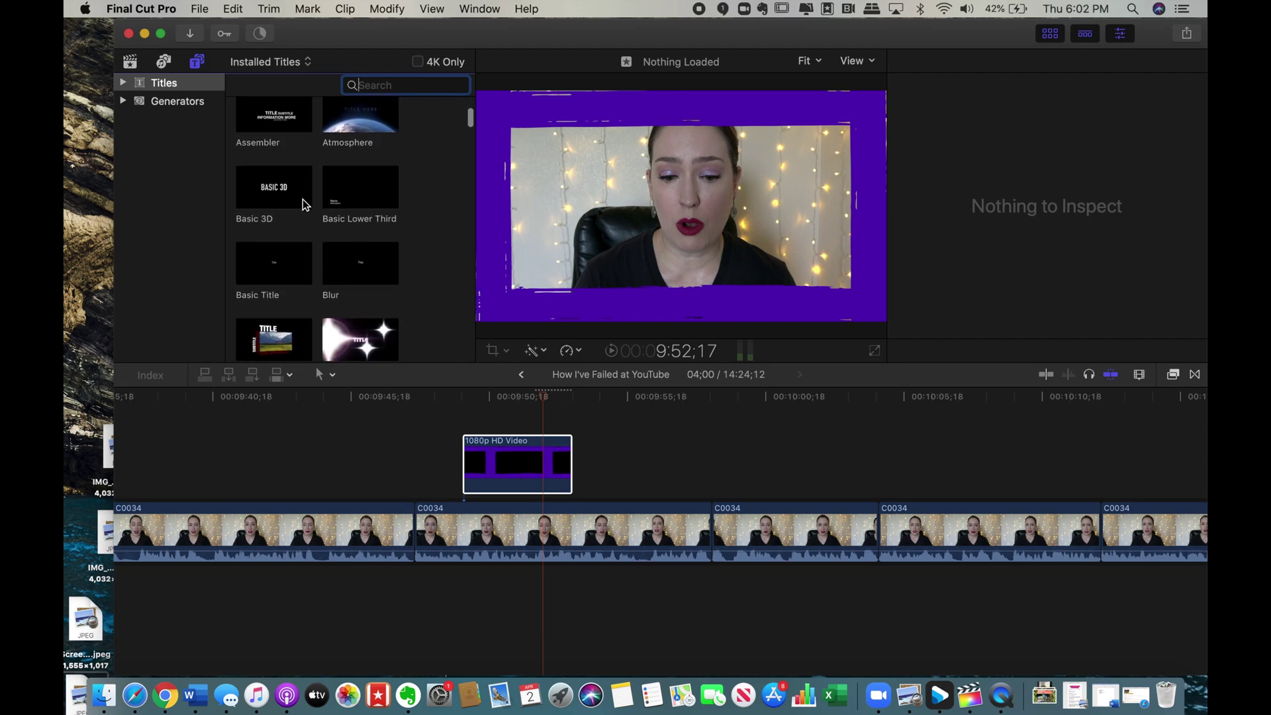
scroll(303, 204, down, 15)
scroll(304, 205, down, 10)
scroll(304, 205, down, 3)
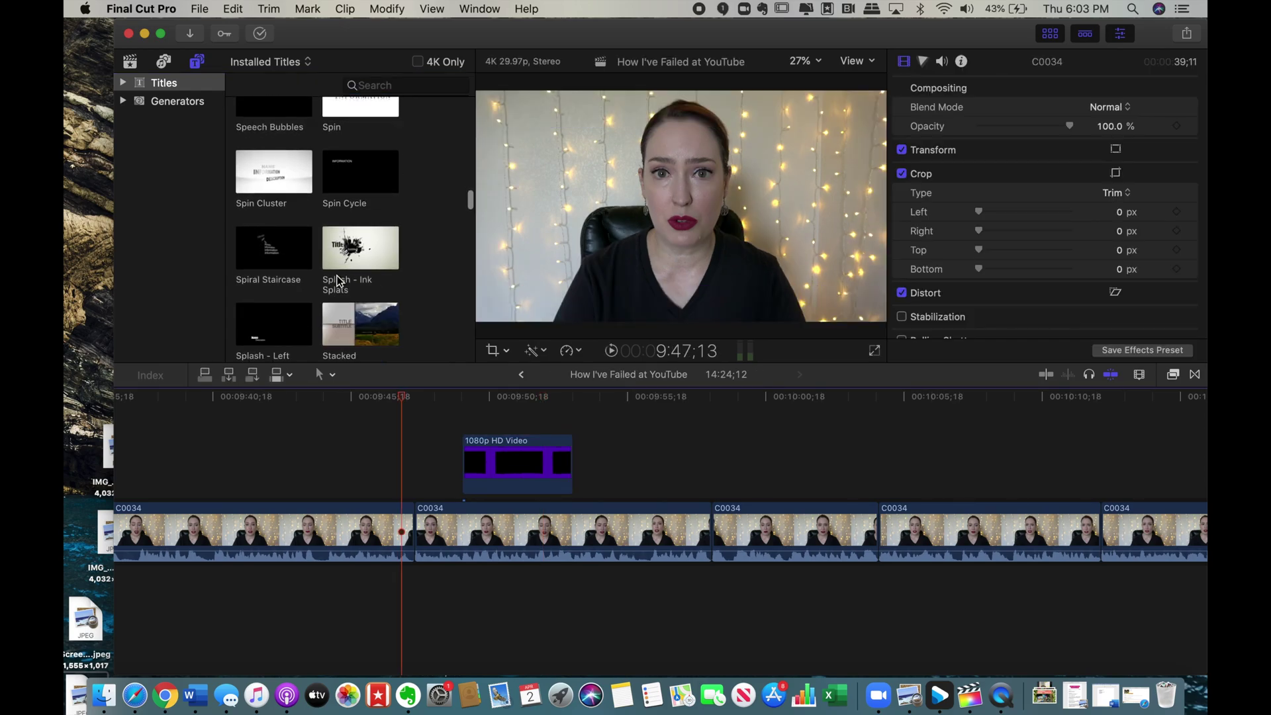
scroll(333, 278, down, 10)
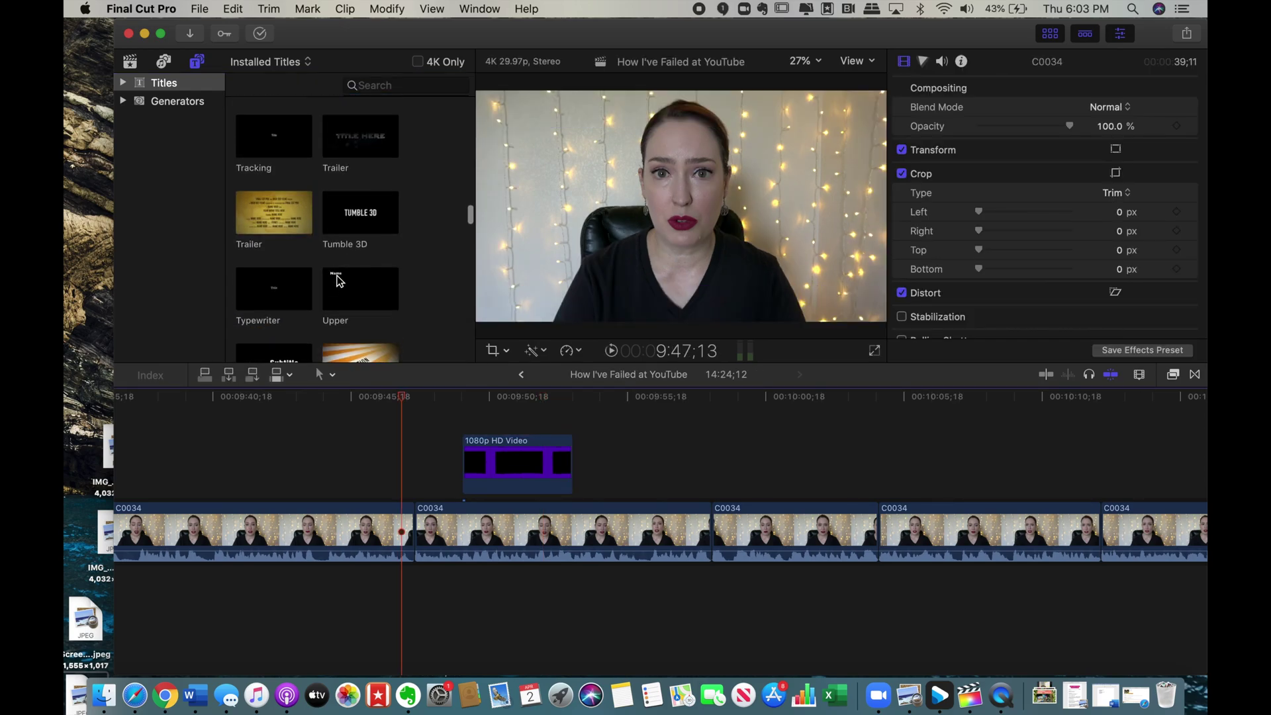
scroll(340, 281, down, 3)
click(282, 220)
Step: Add a Typewriter title reading 'Pearl Jam' at size 114 at the frame's top
drag(280, 205, 578, 445)
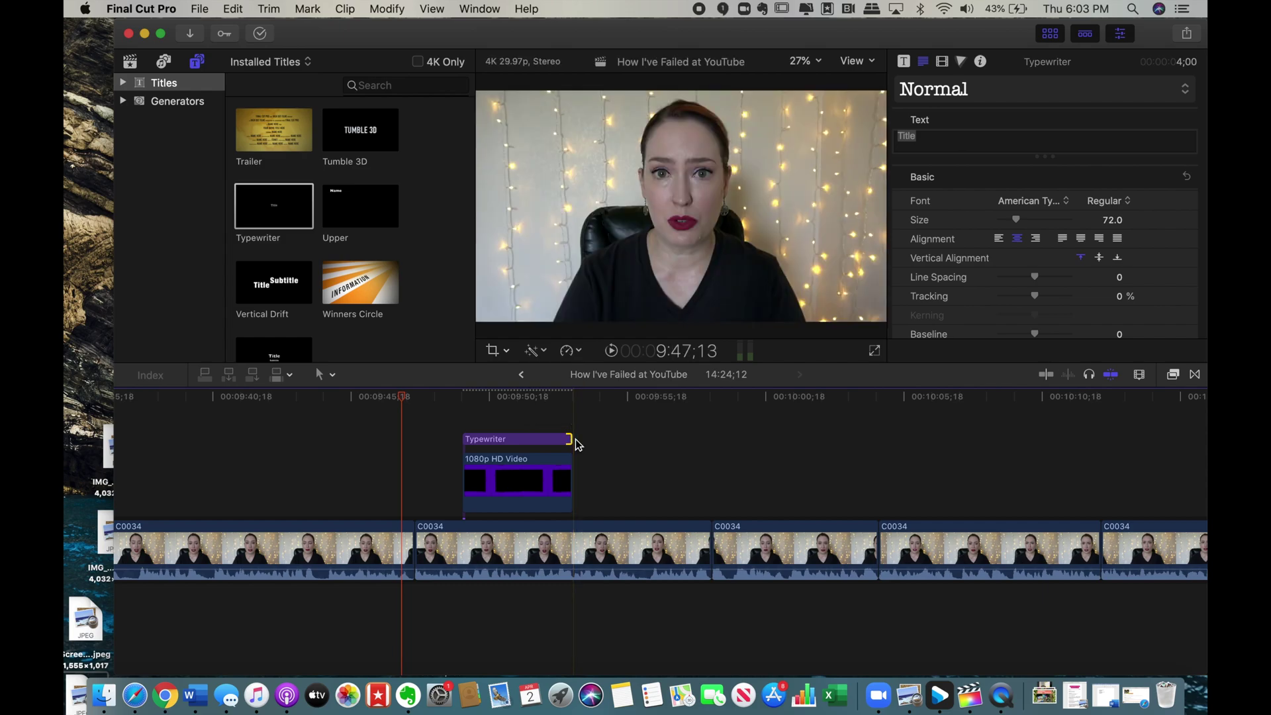
click(522, 423)
drag(688, 201, 682, 109)
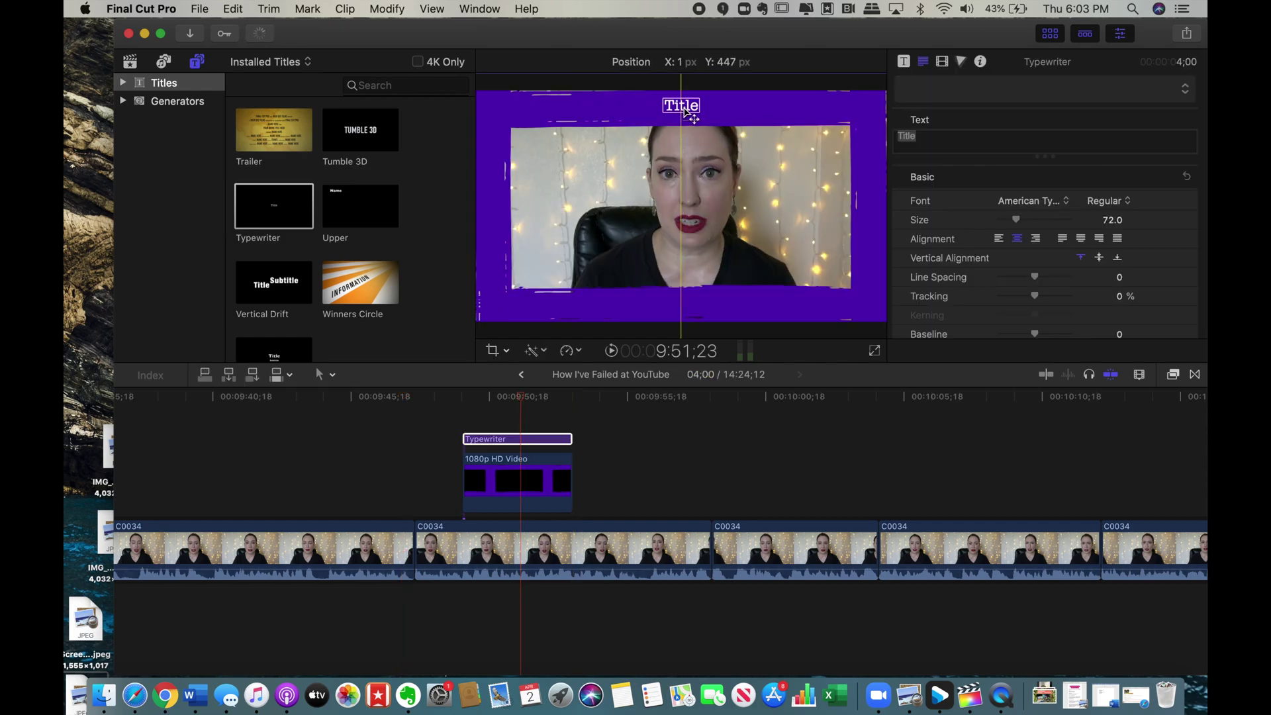
text(Pearl Jam)
drag(1017, 219, 1027, 219)
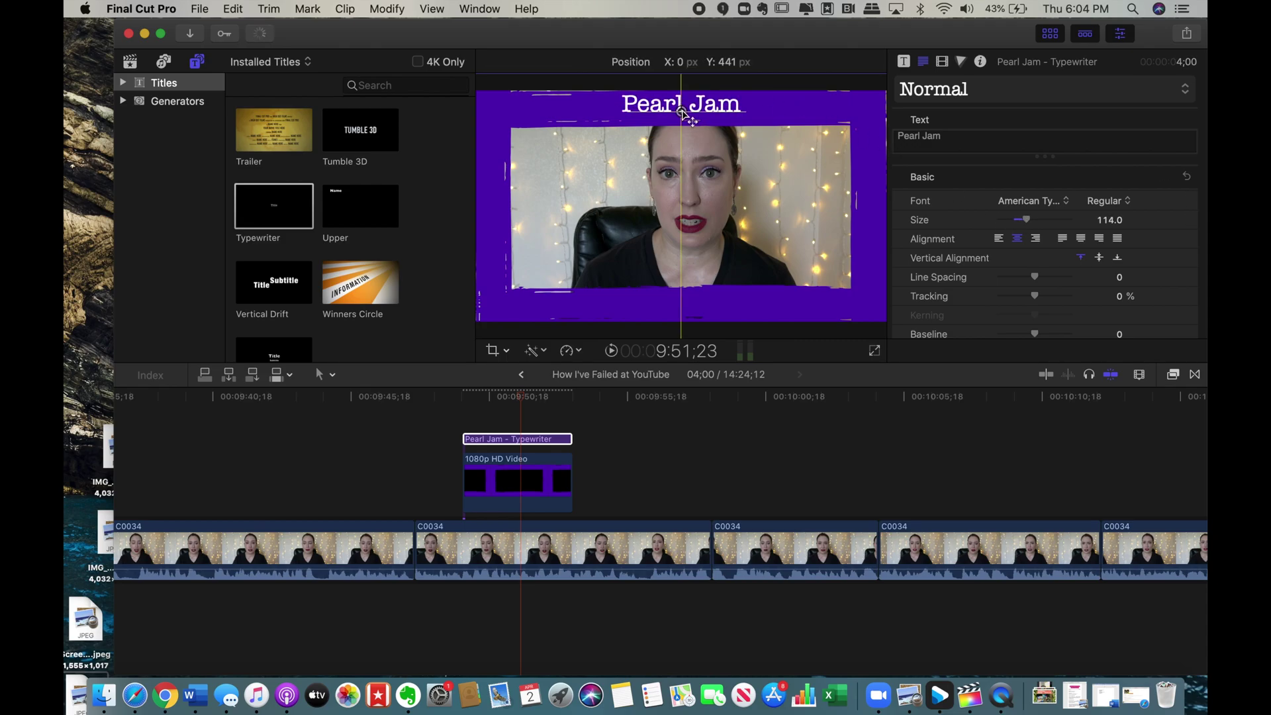
Step: Add the ES_Keyboard Typing sound effect from Downloads to the timeline
click(603, 629)
click(104, 695)
click(123, 196)
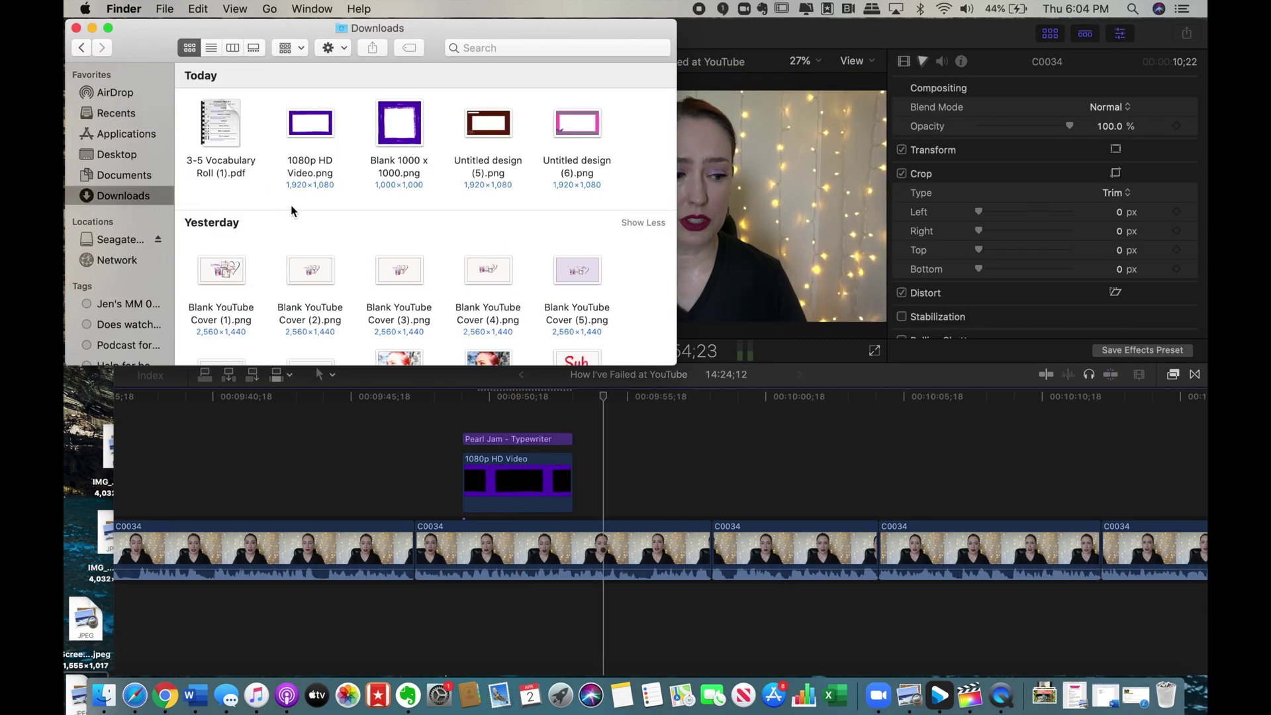
scroll(292, 208, down, 10)
scroll(585, 224, right, 5)
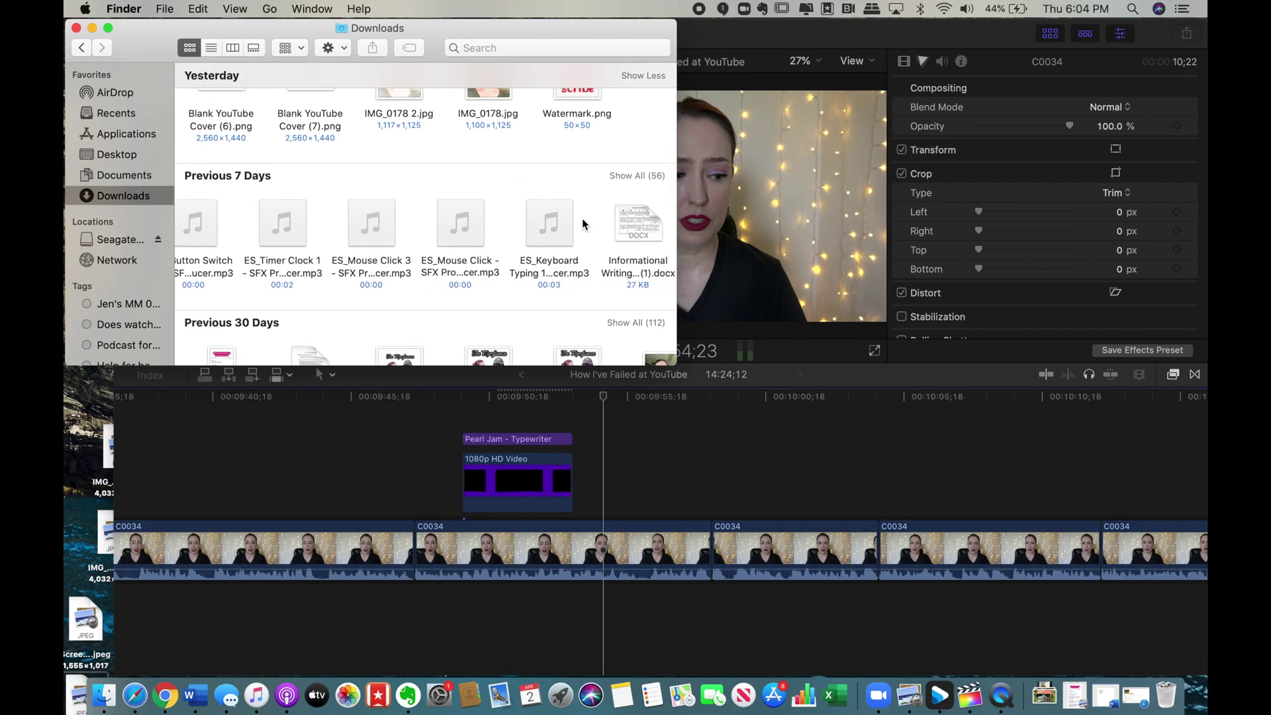
drag(545, 223, 464, 612)
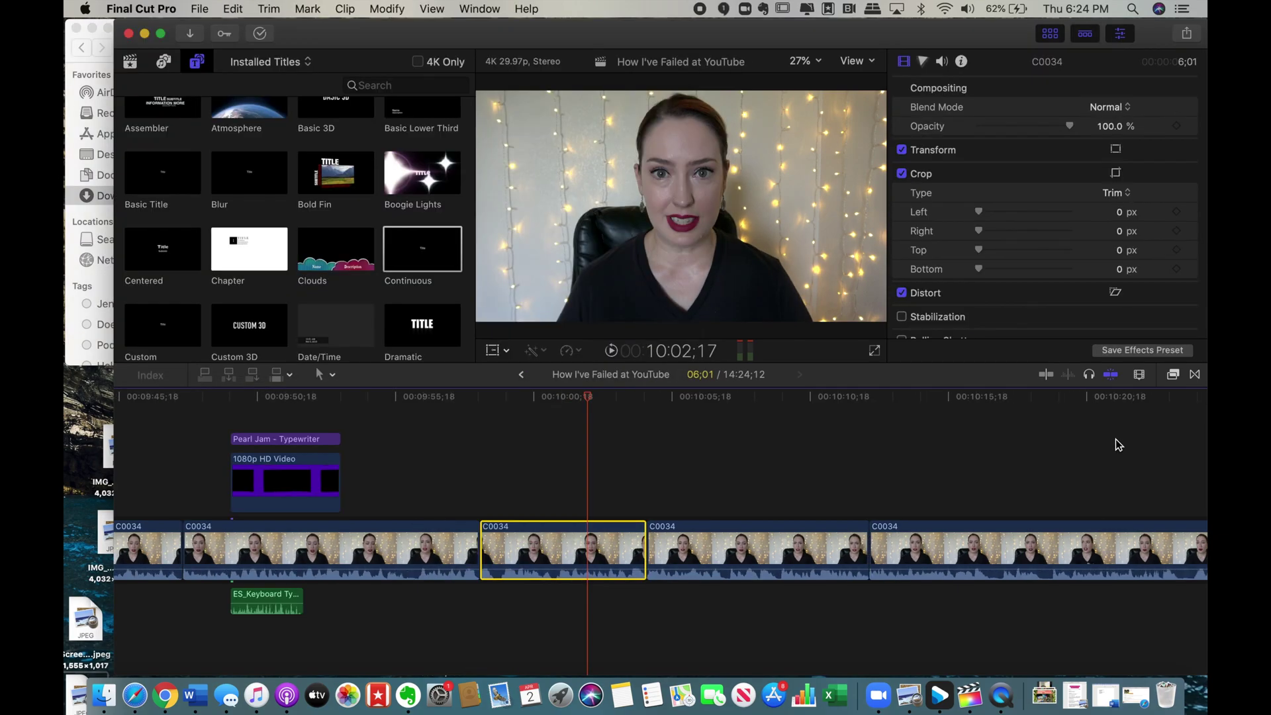
Step: Apply the Frame effect from the Effects browser to clip C0034
click(1174, 375)
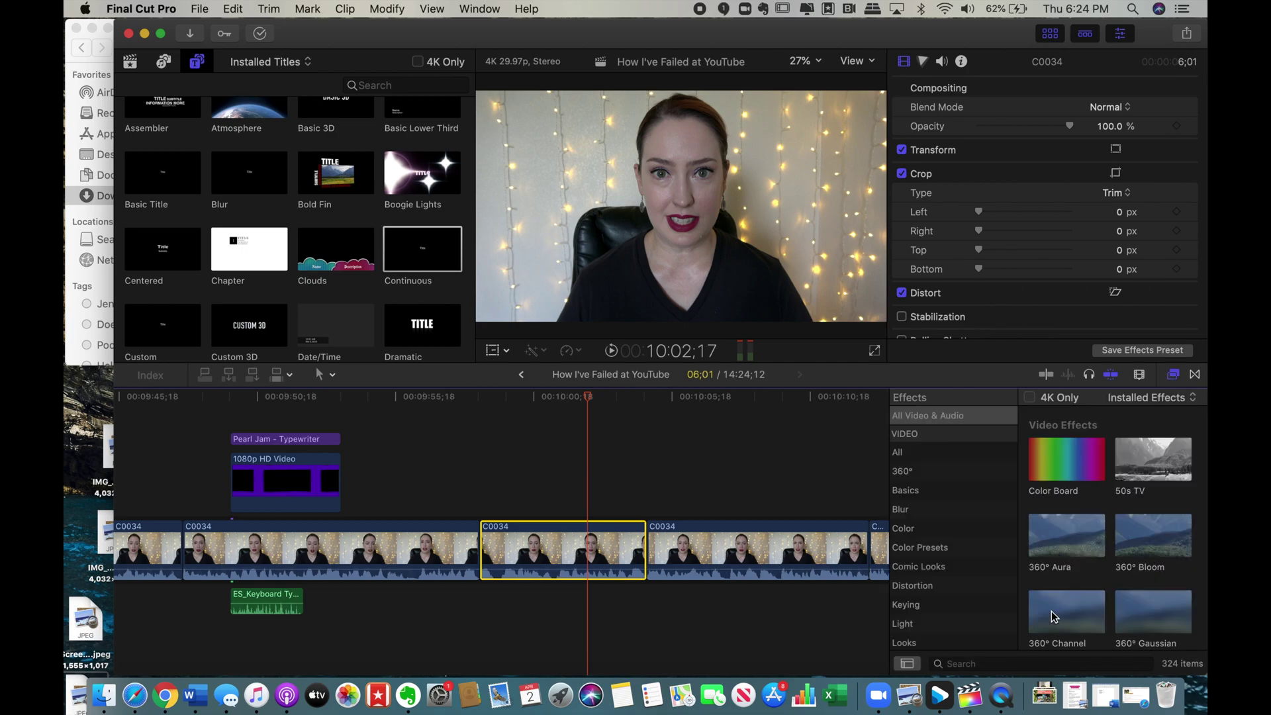
click(1001, 665)
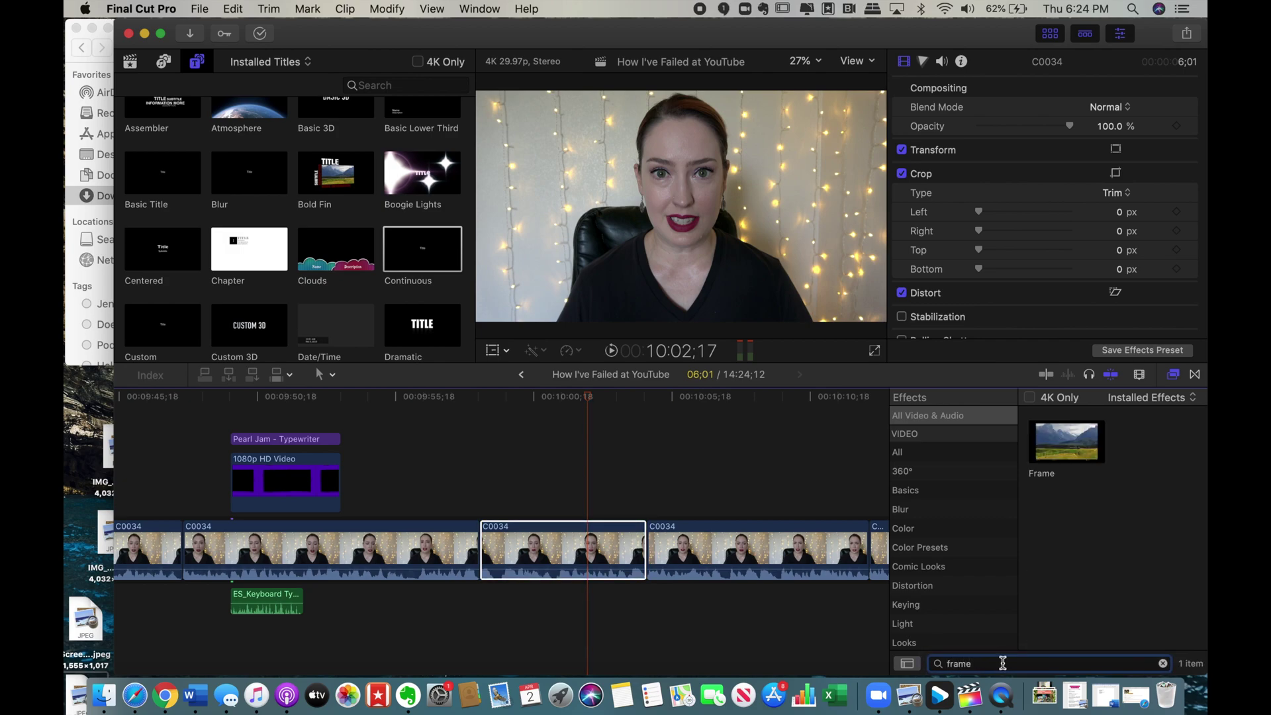
drag(1079, 452, 572, 565)
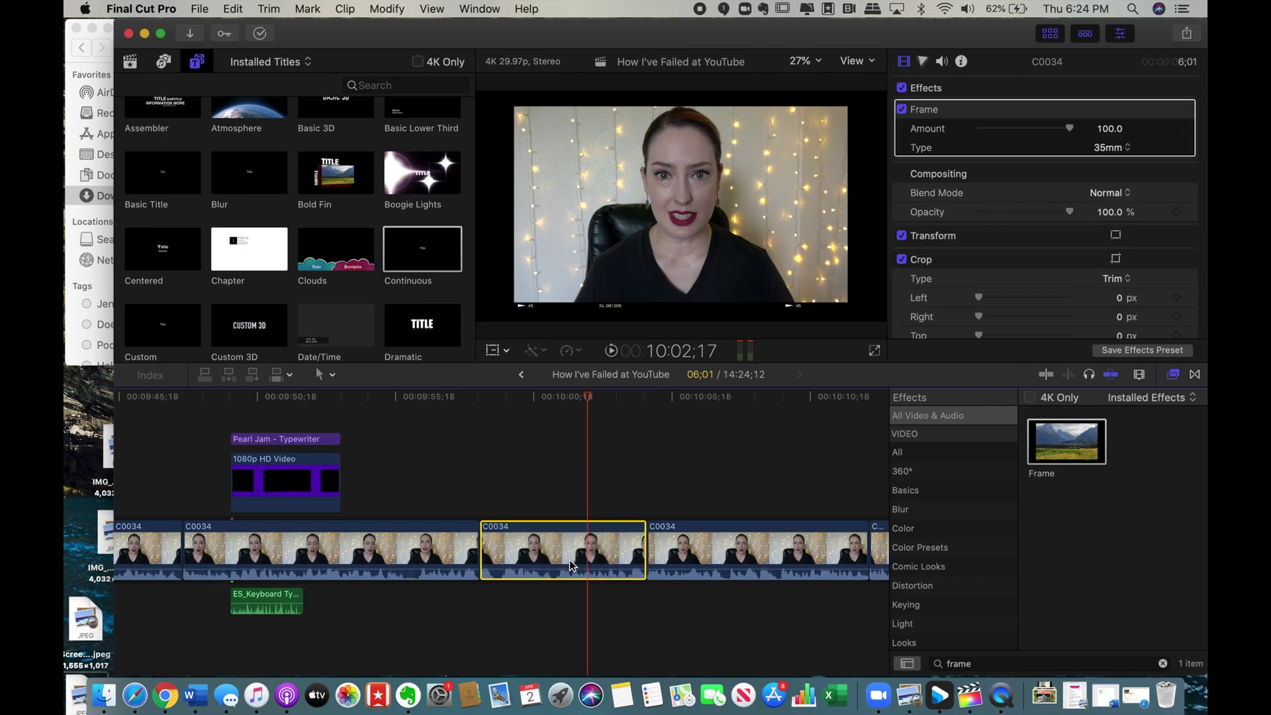
Step: Try Frame types Beige, Deckle edge and White, finally setting it to Aged 2
click(1128, 147)
click(1125, 178)
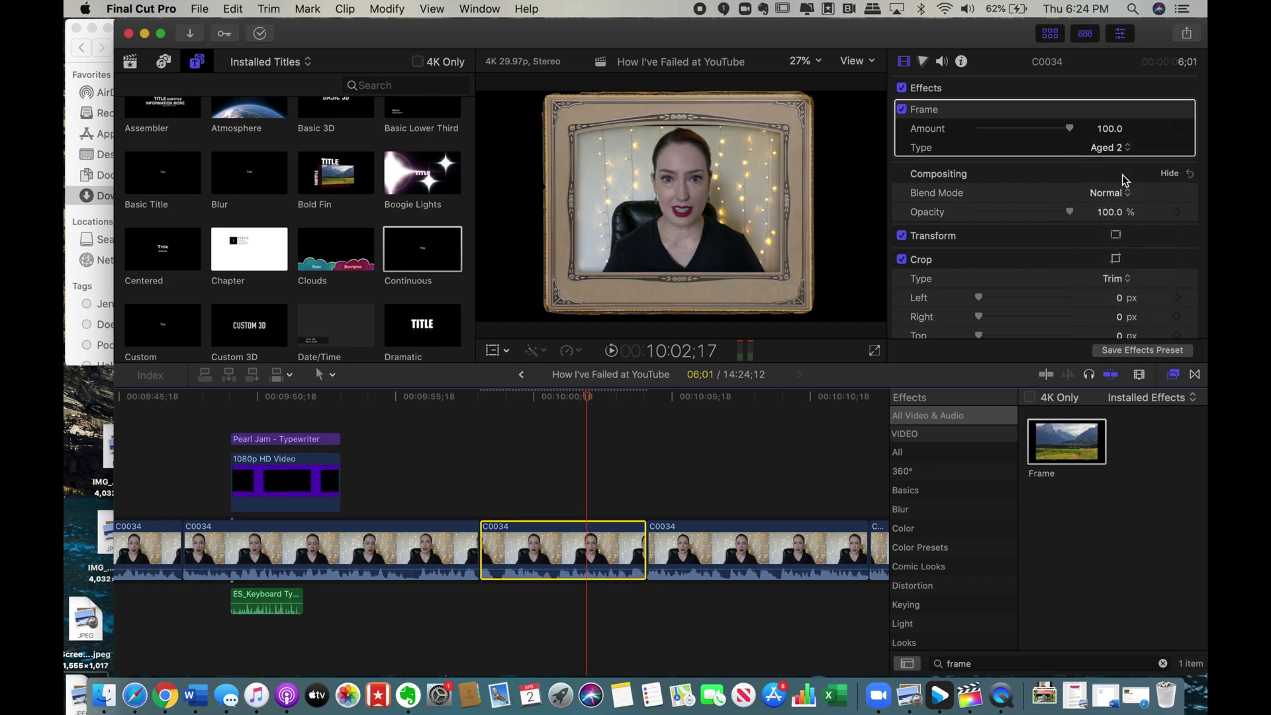
click(1129, 153)
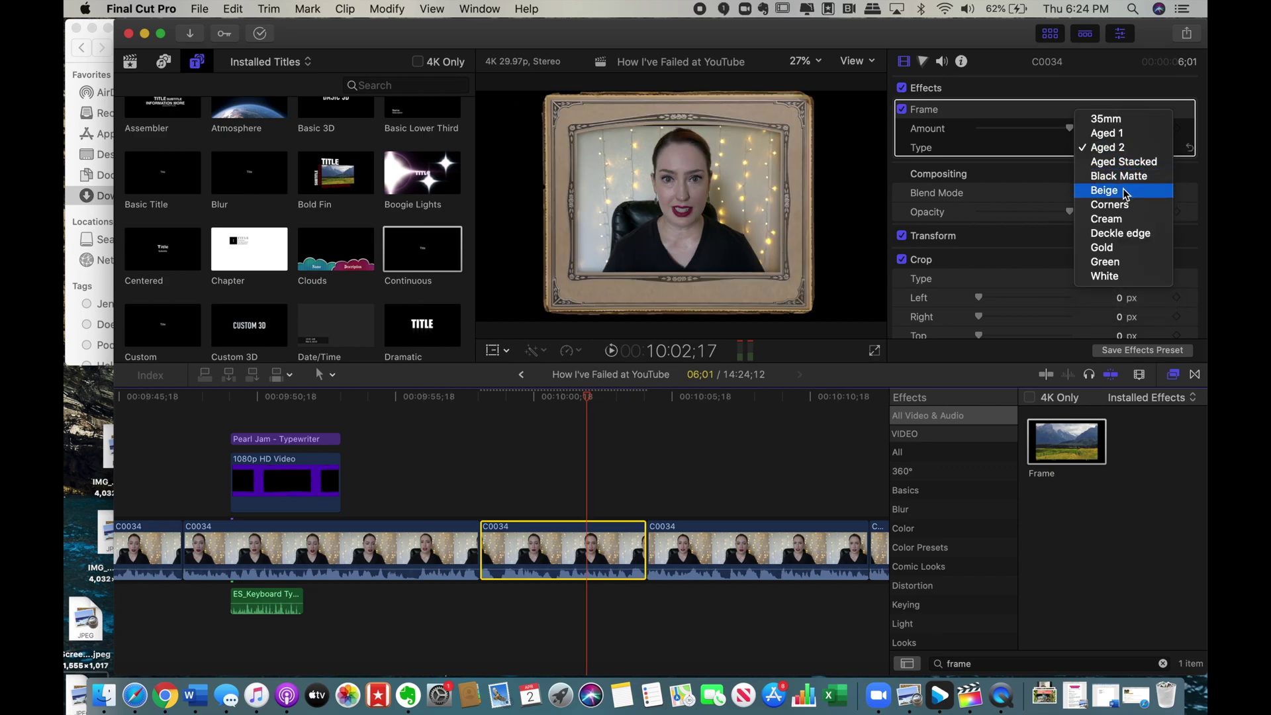
key(Escape)
click(1127, 147)
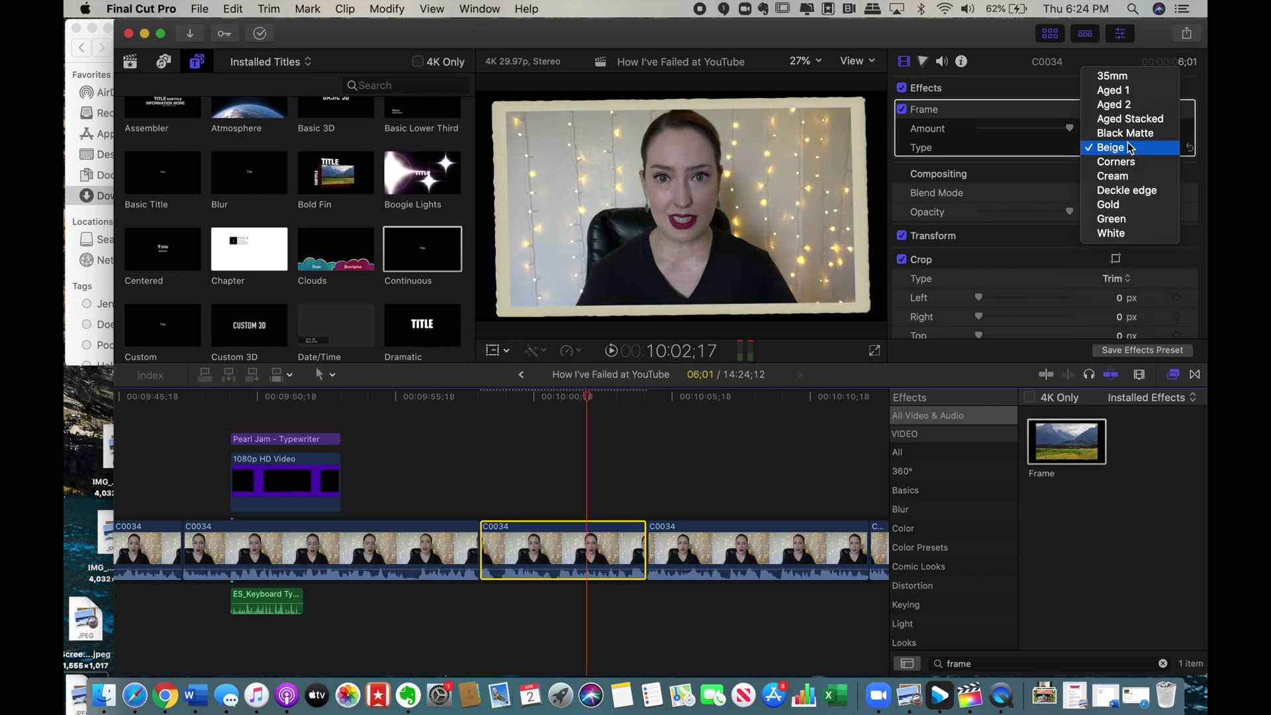
click(1130, 194)
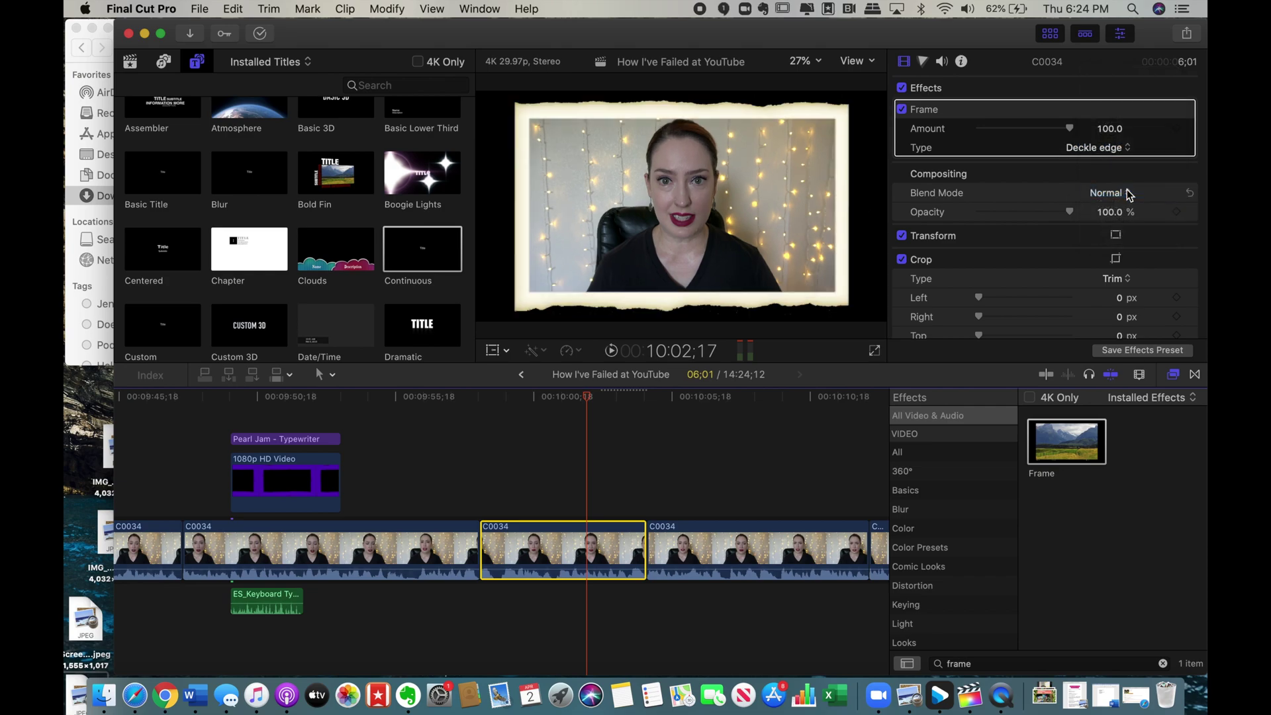
click(1118, 151)
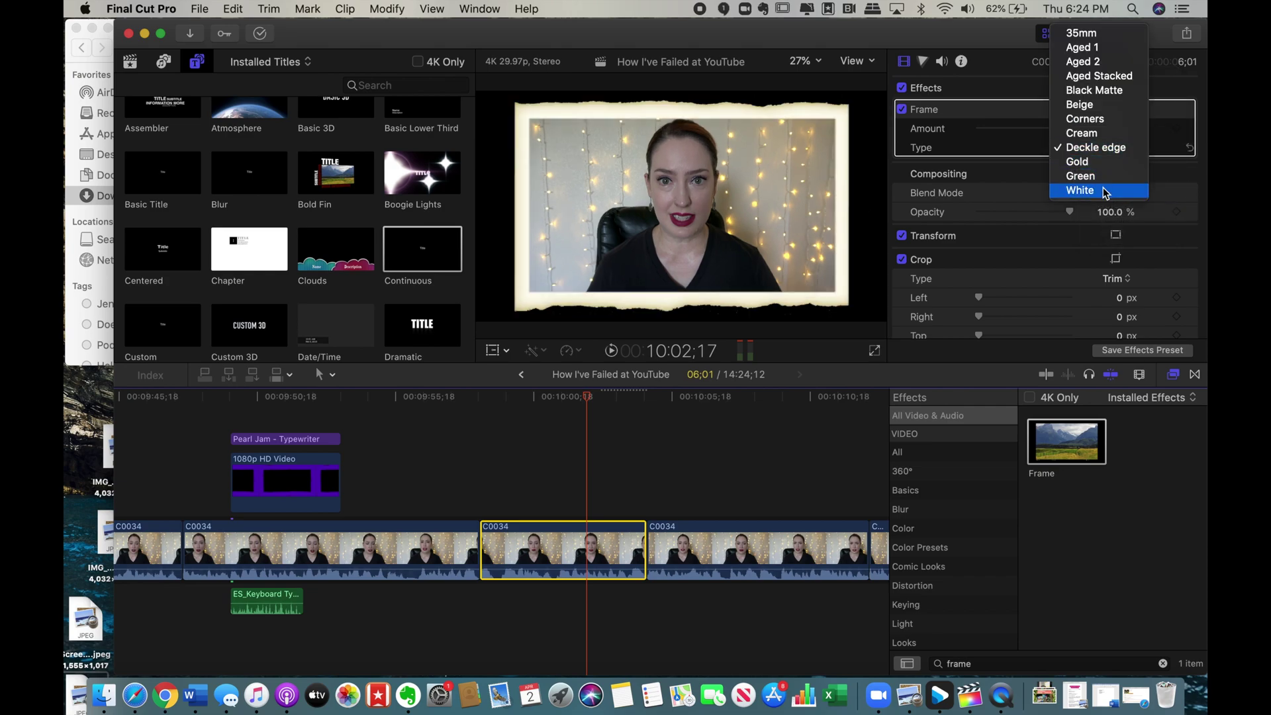
click(1105, 191)
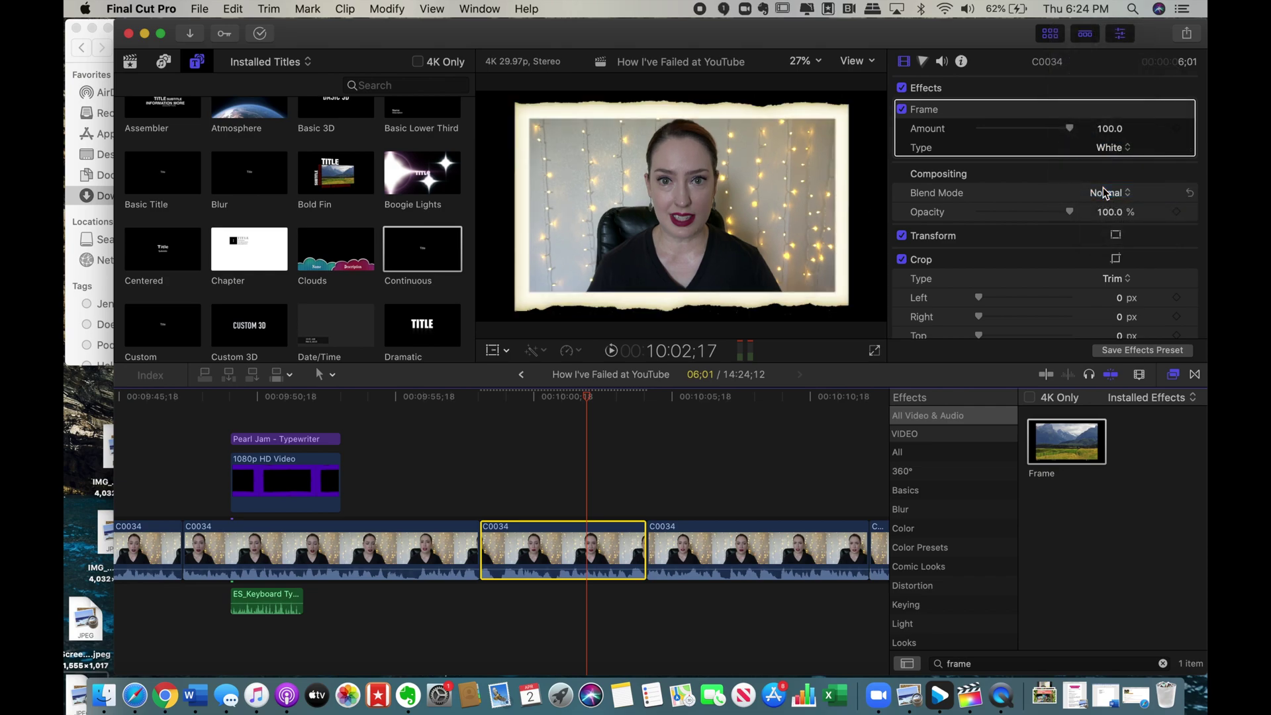
click(1126, 148)
Step: Add a Basic Title above clip C0034, shorten it, and enter the text 'Weezer'
click(171, 192)
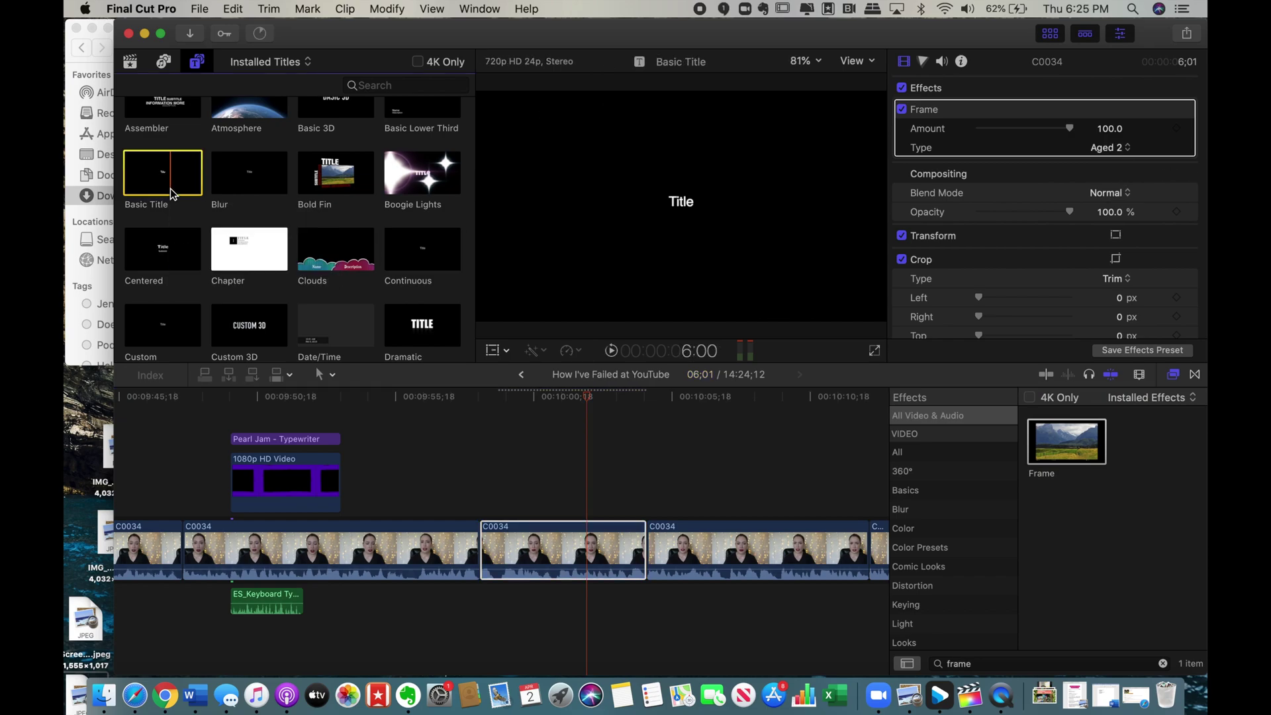
drag(170, 192, 488, 455)
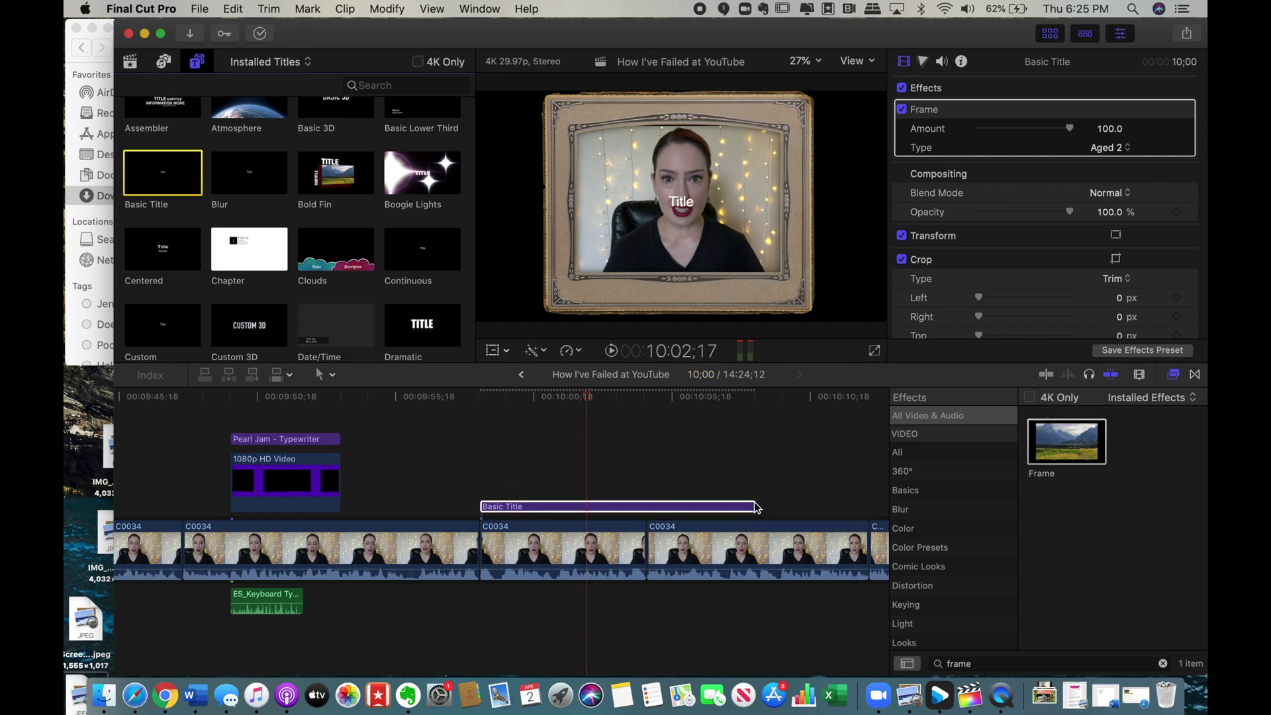
drag(756, 508, 644, 510)
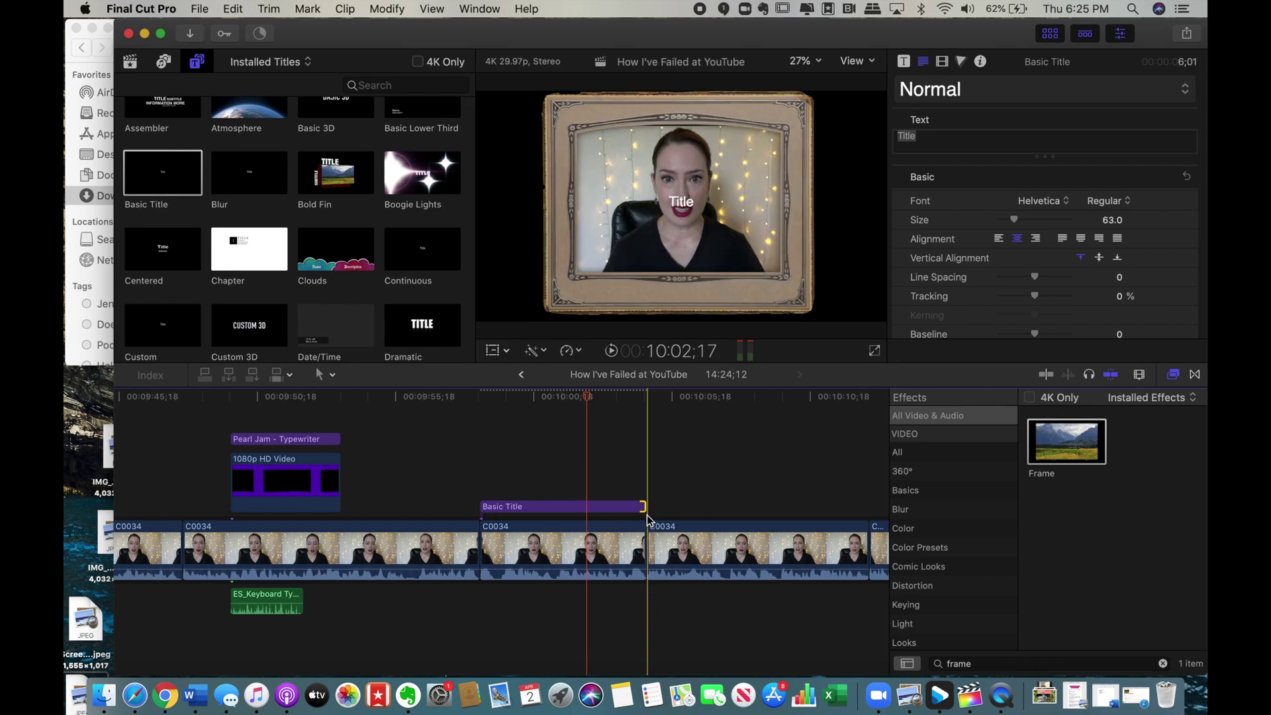
text(Weezer)
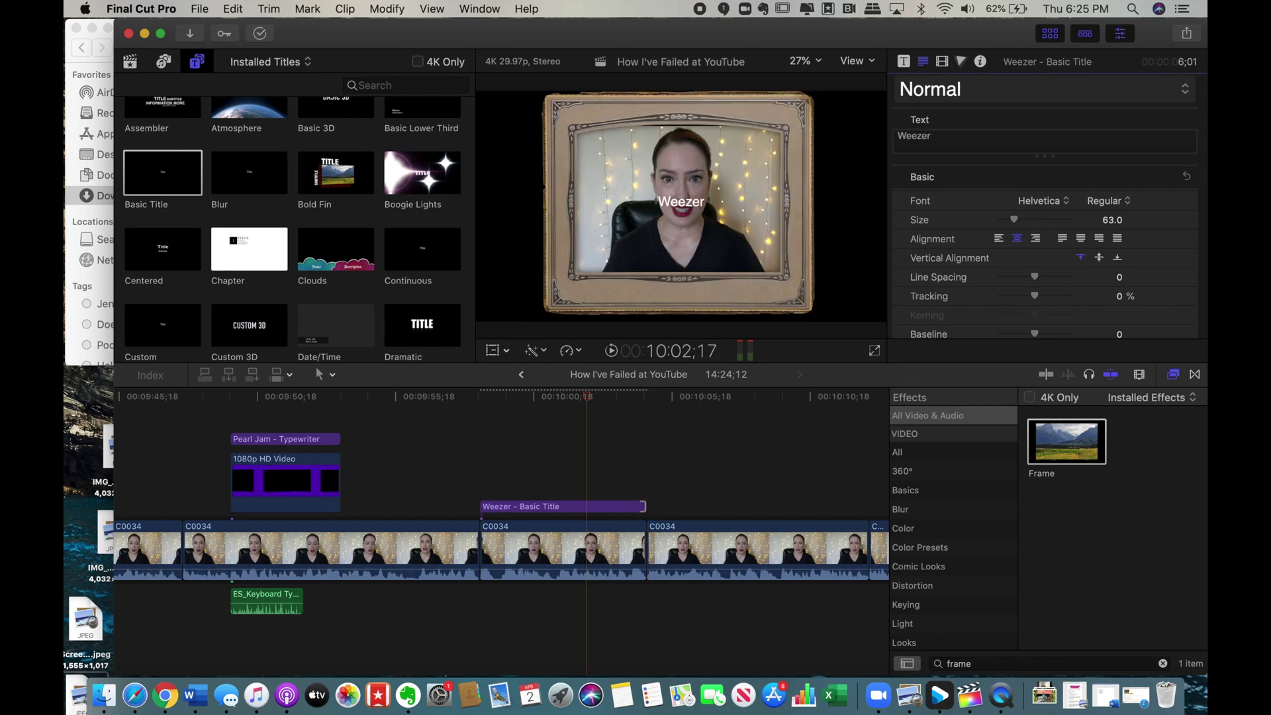
Step: Turn the Weezer title into 3D text with the Glitter Paint material
scroll(1030, 269, down, 10)
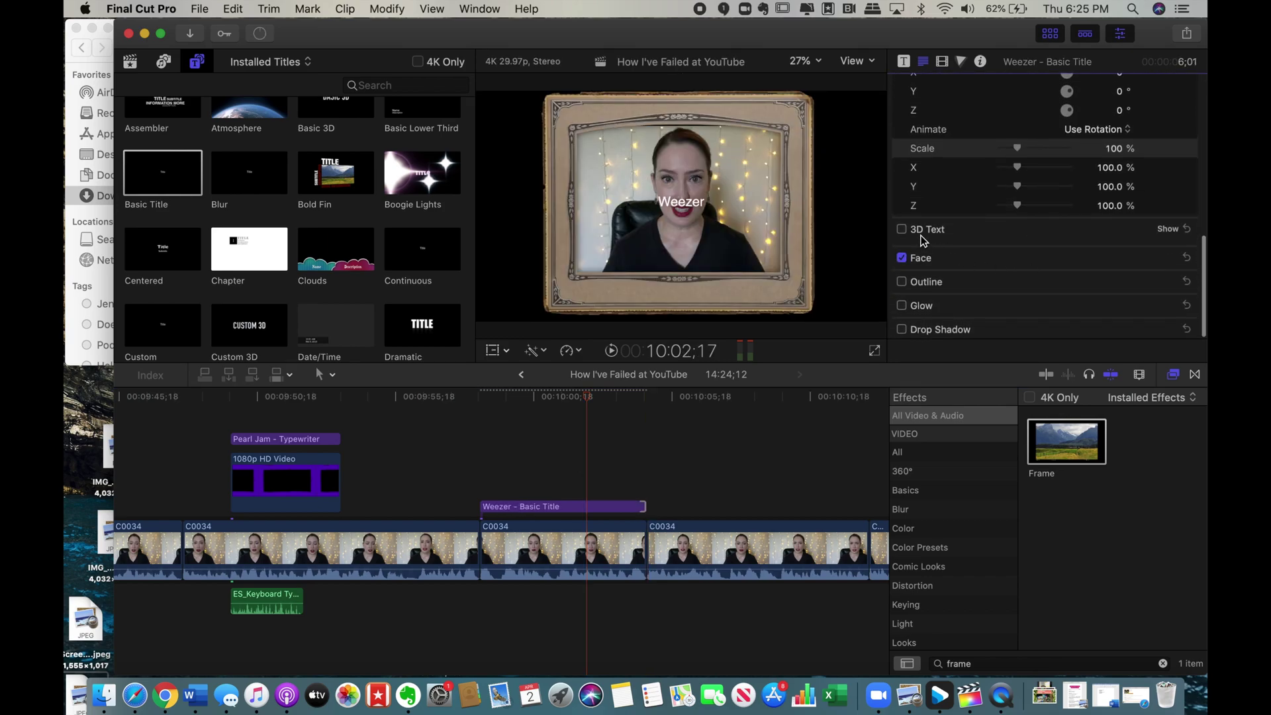
click(1167, 229)
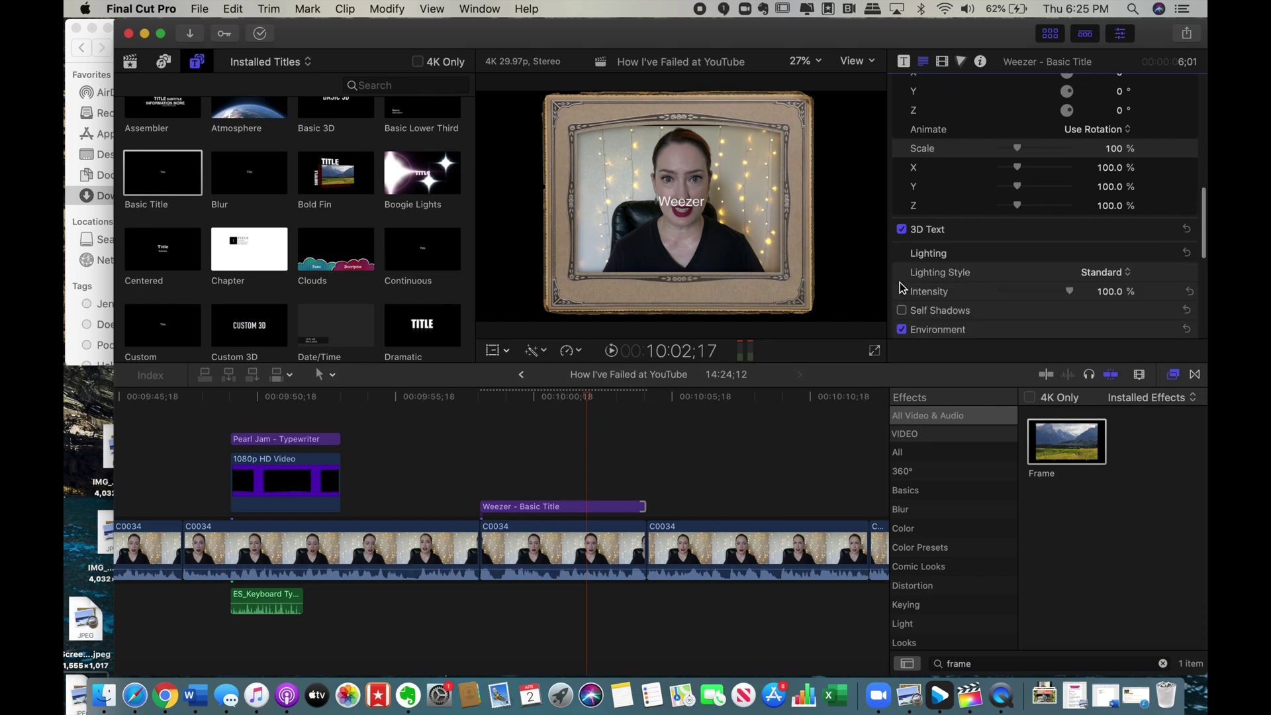
scroll(1046, 219, down, 5)
click(921, 133)
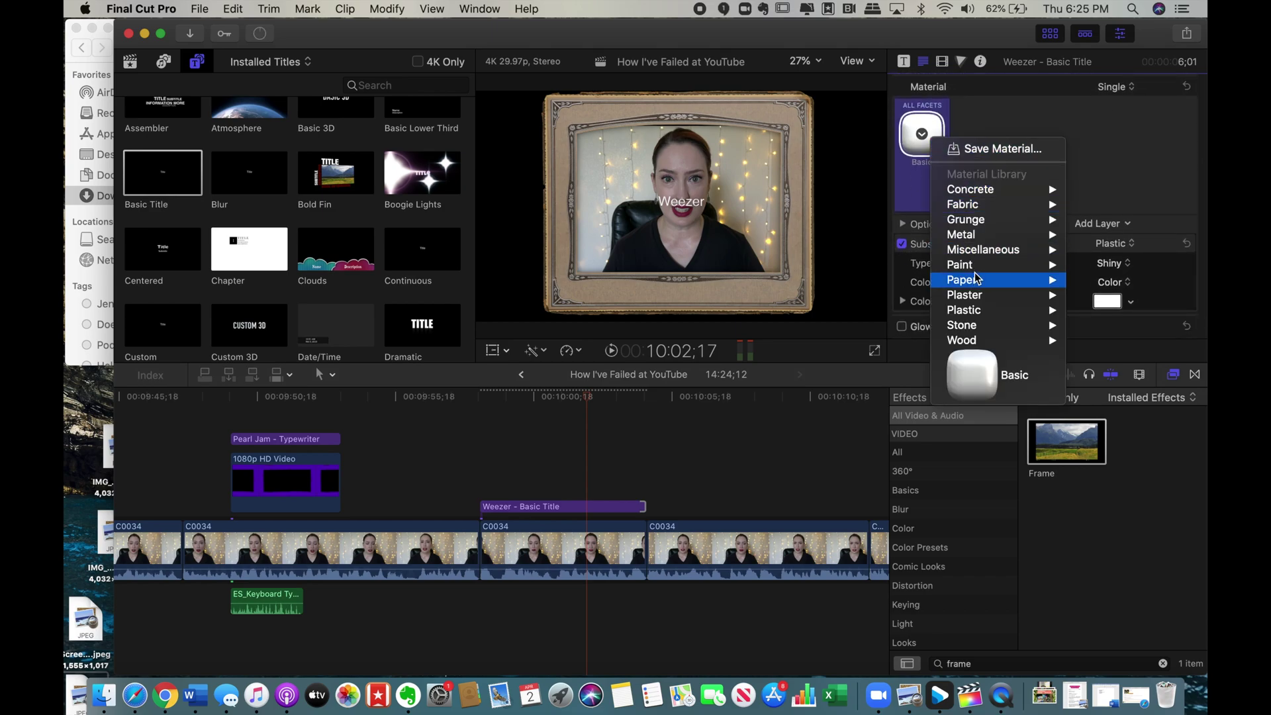
mouse_move(978, 265)
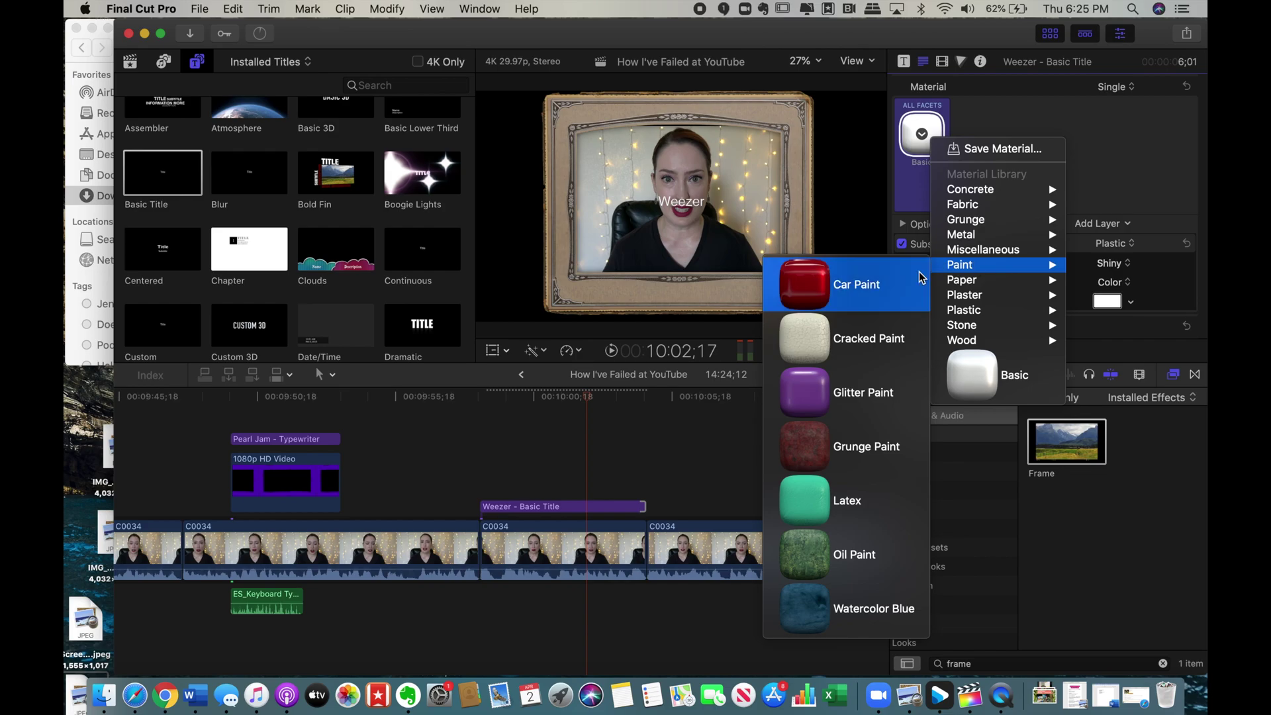
click(849, 392)
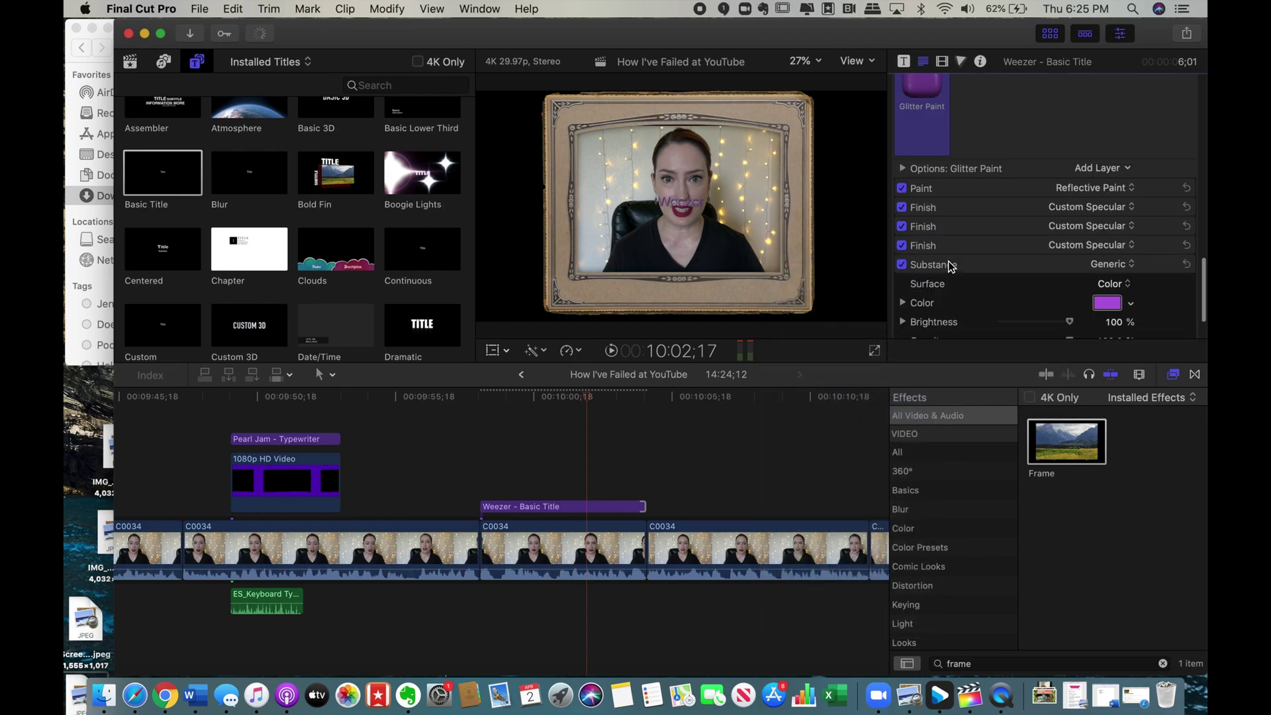
Step: Set the title size to 128 and move it down to the frame's bottom
scroll(951, 265, up, 10)
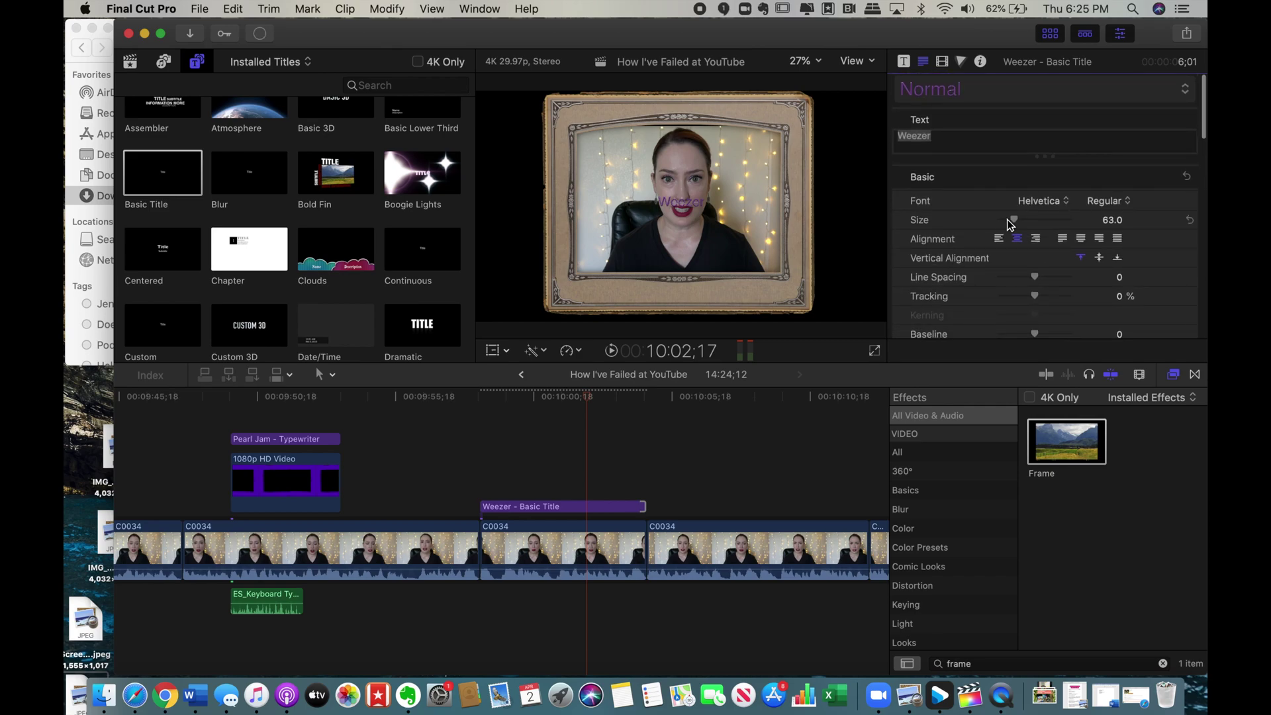
drag(1015, 220, 1029, 220)
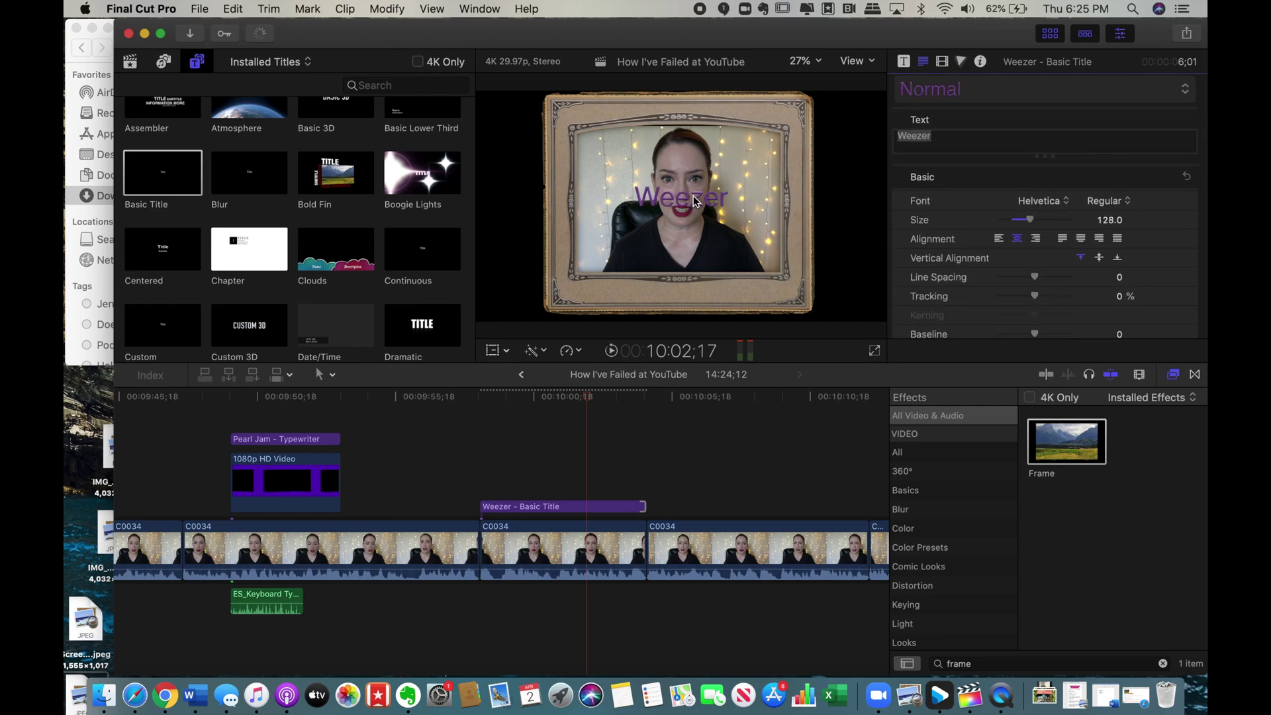
click(614, 506)
drag(669, 220, 672, 306)
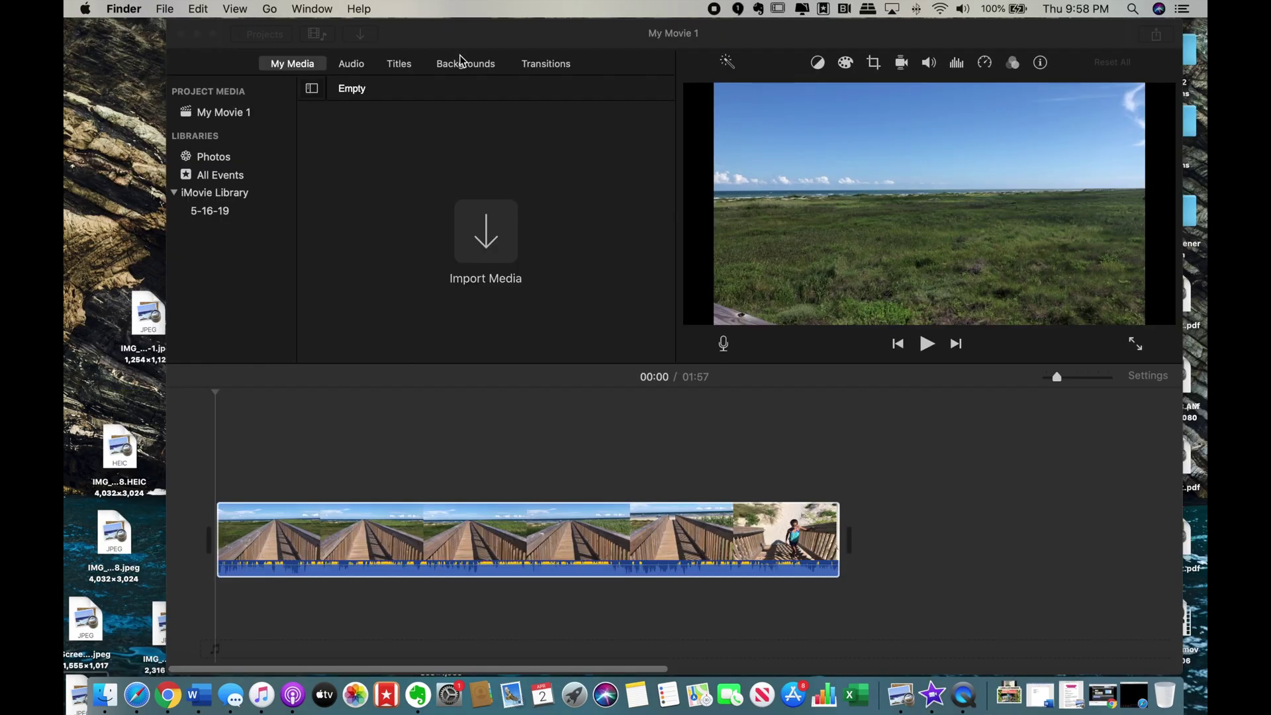
click(463, 63)
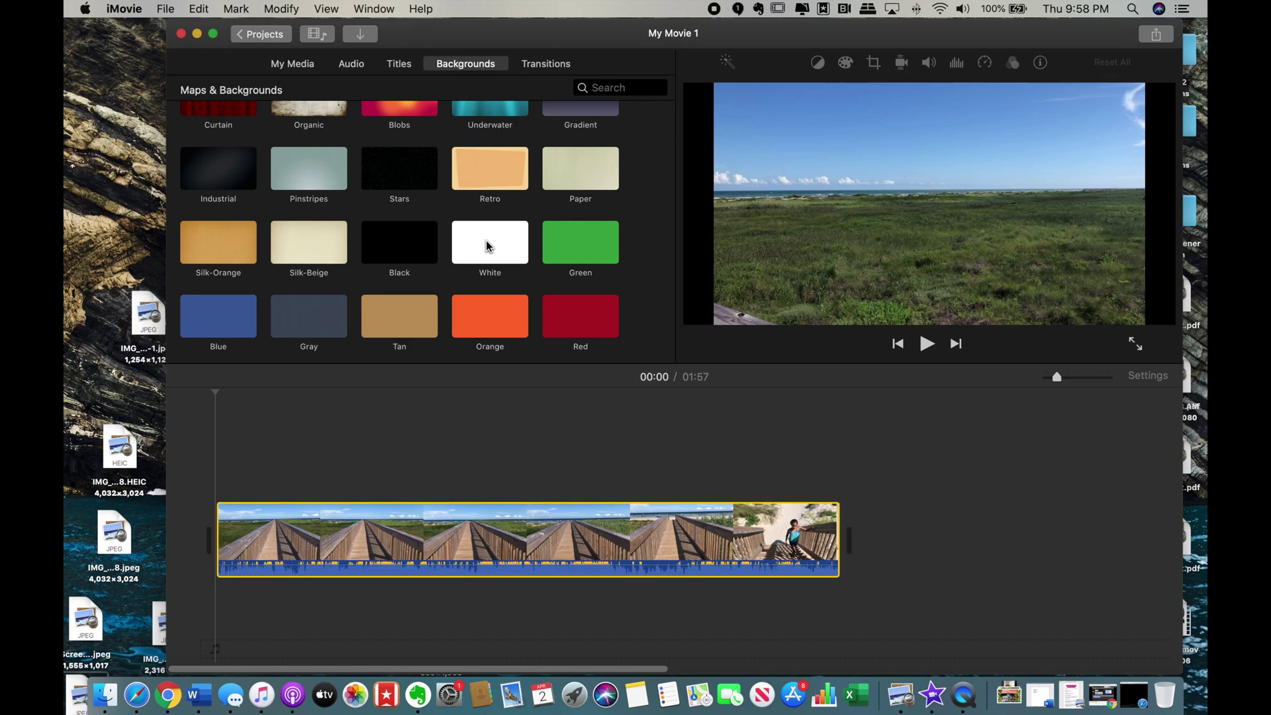
Step: Add a White background after the boardwalk clip and place the boardwalk clip over it
drag(486, 240, 871, 513)
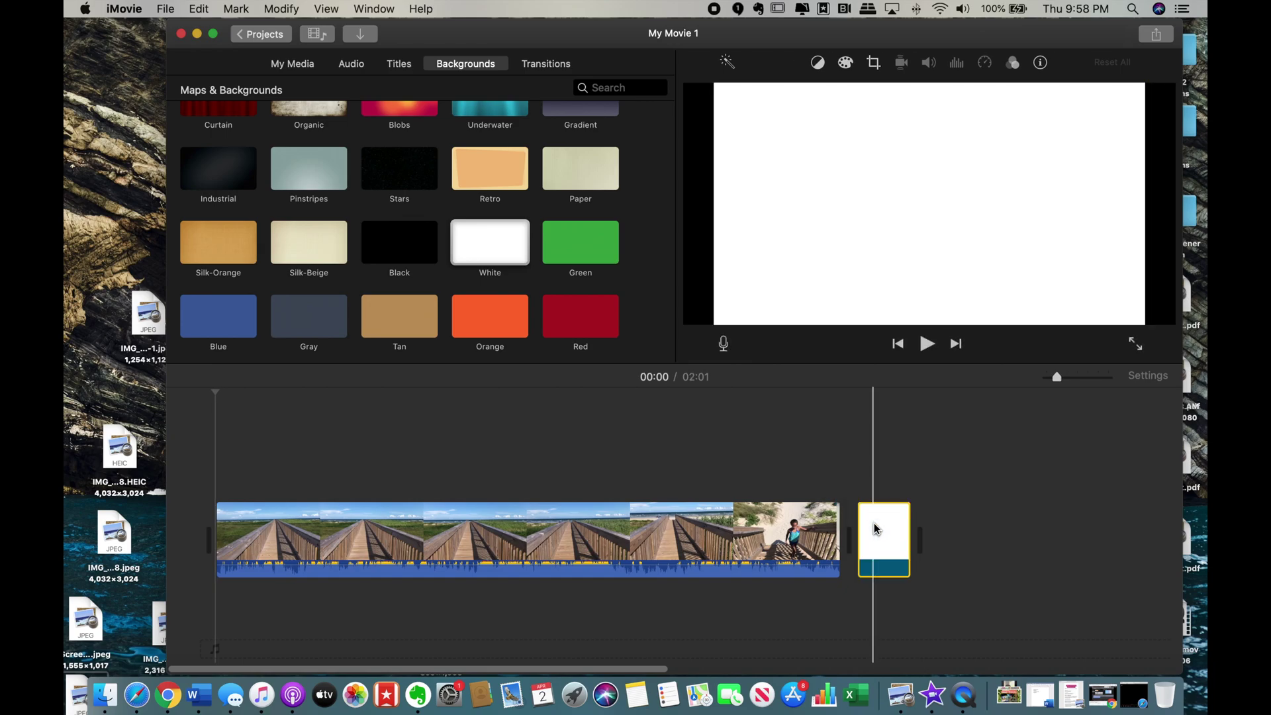
drag(628, 523, 617, 428)
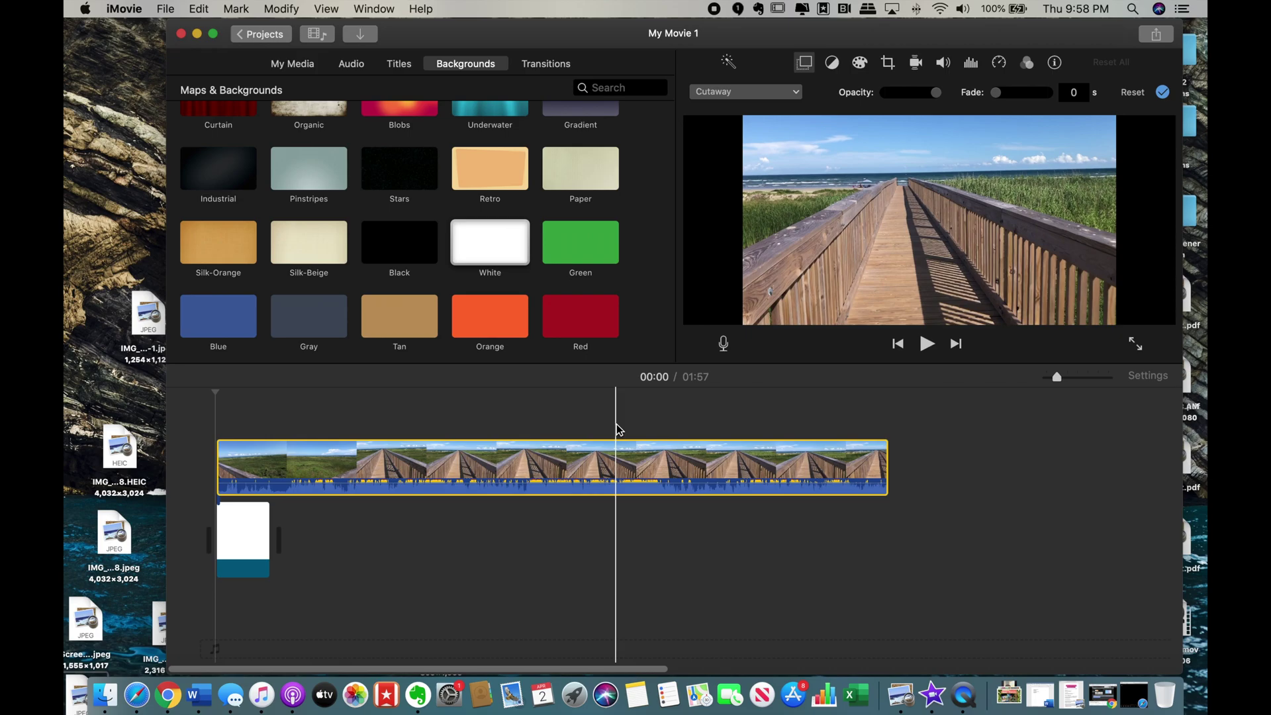
click(256, 404)
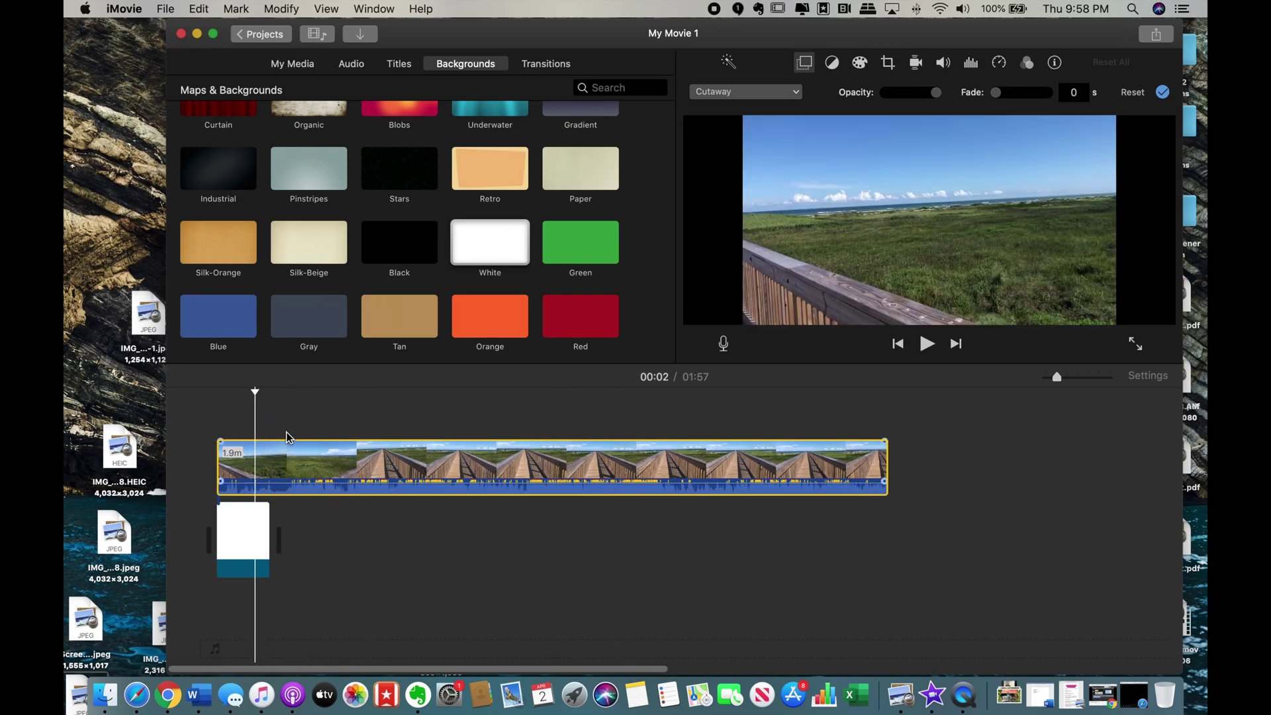
Step: Set the overlay to Picture in Picture, enlarging and centring the inset on the white background
click(803, 63)
click(803, 65)
click(797, 92)
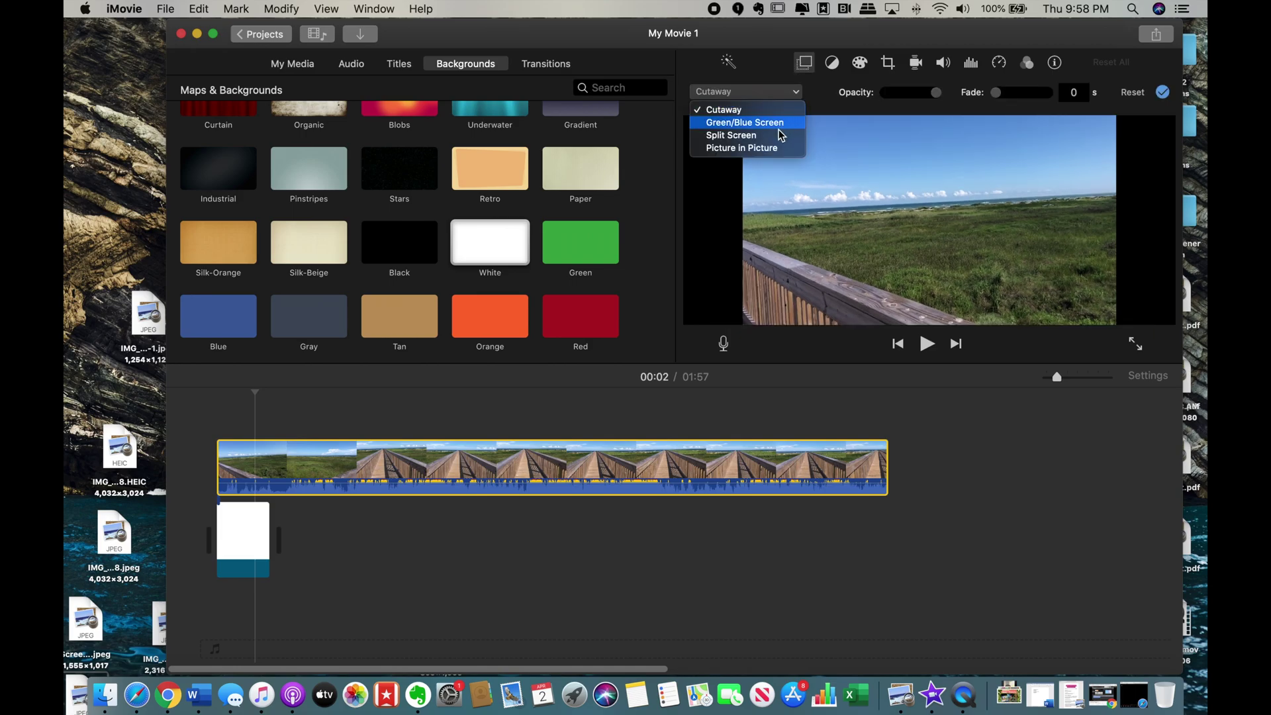
click(776, 150)
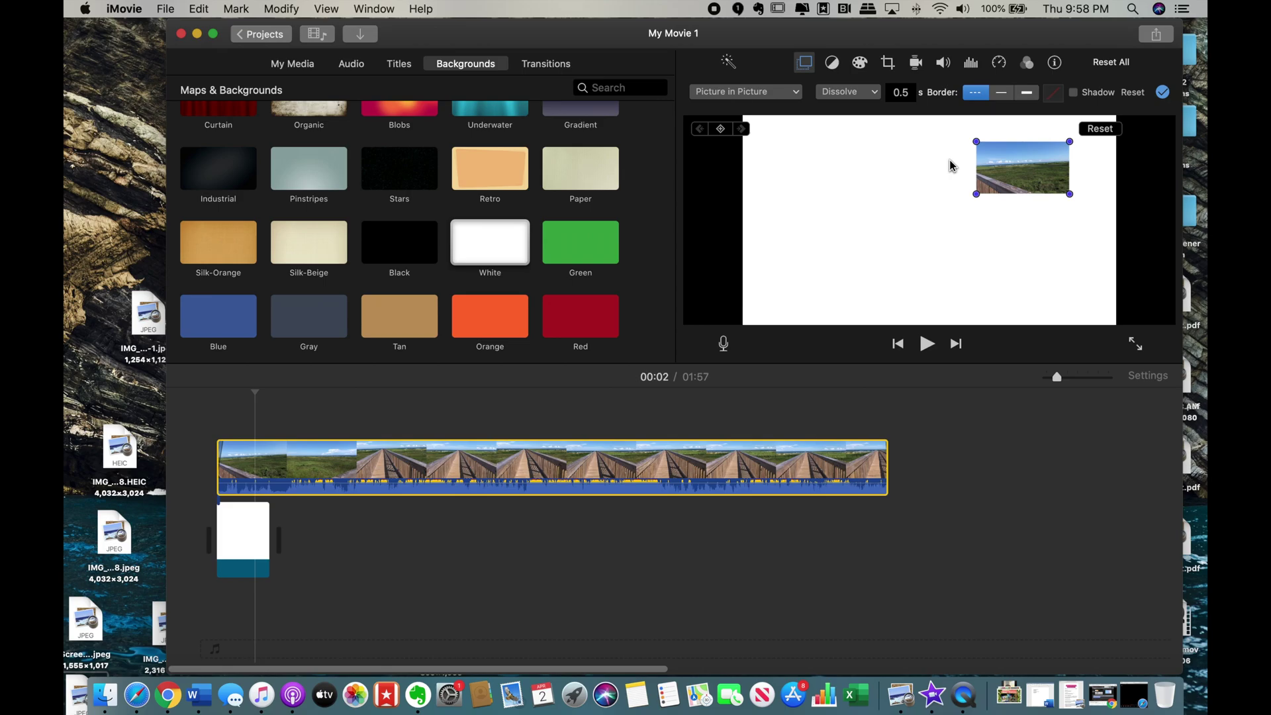
drag(976, 198, 763, 268)
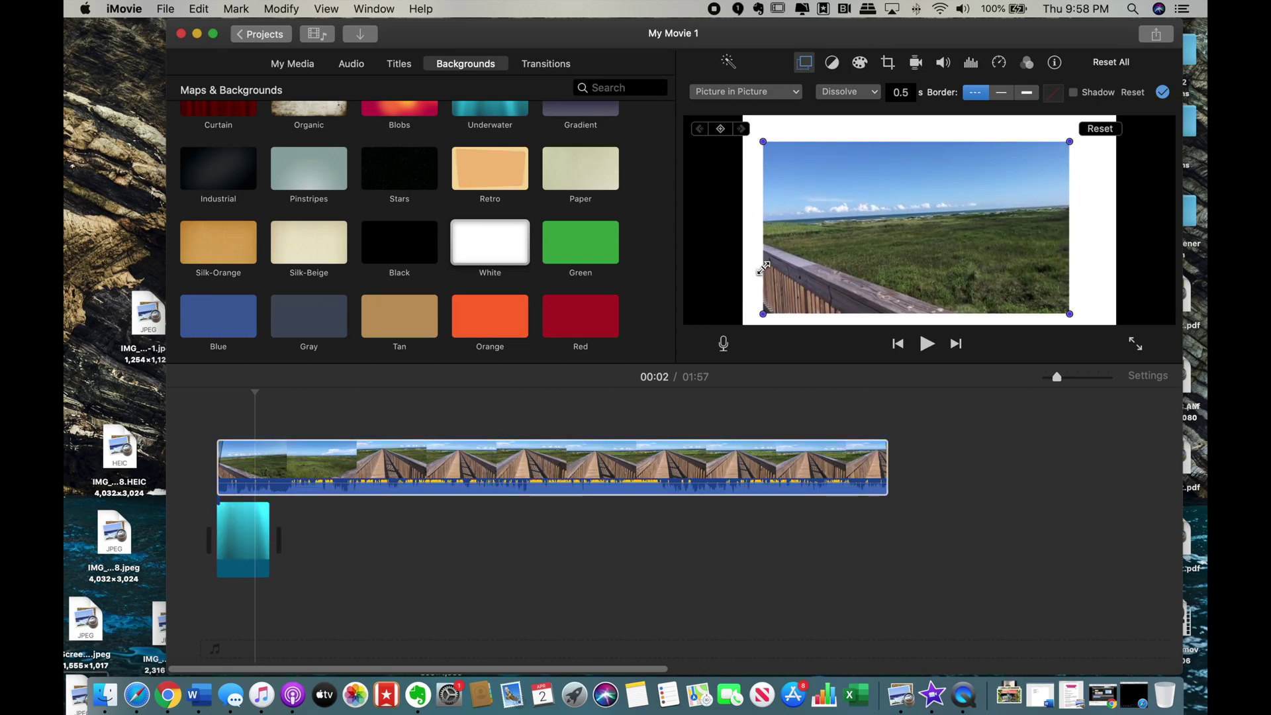
drag(861, 225, 867, 220)
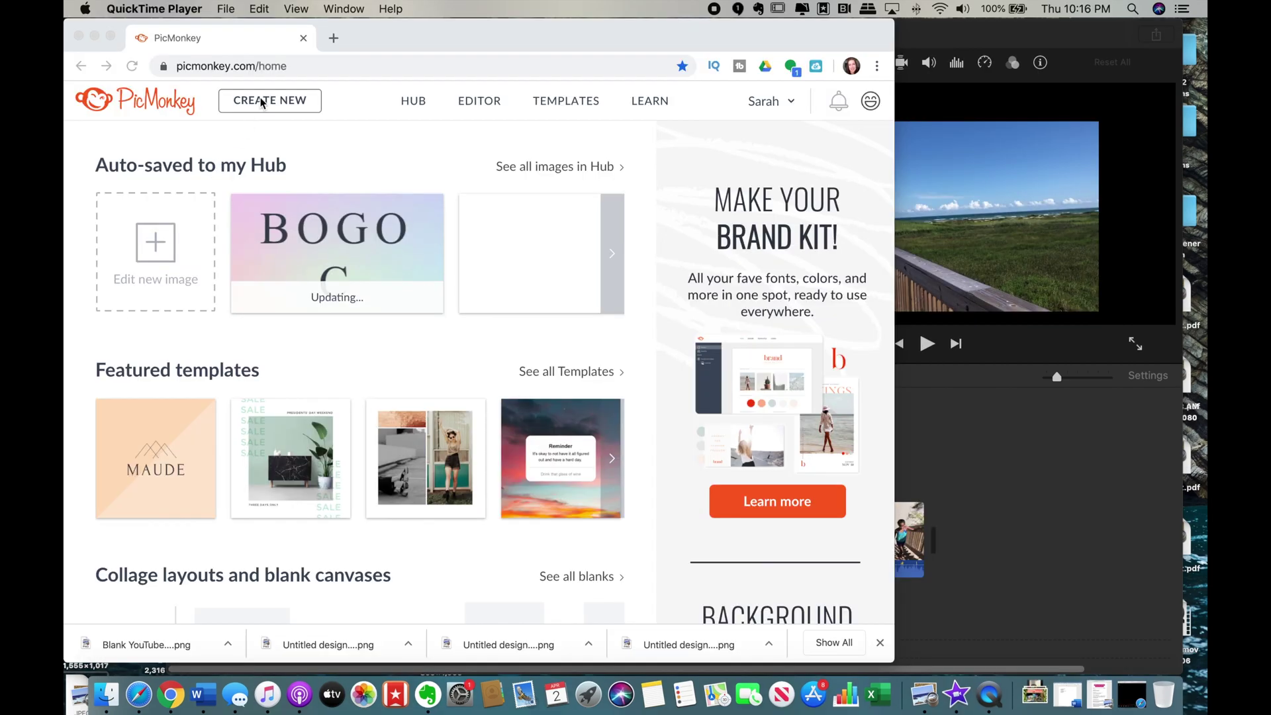
click(263, 102)
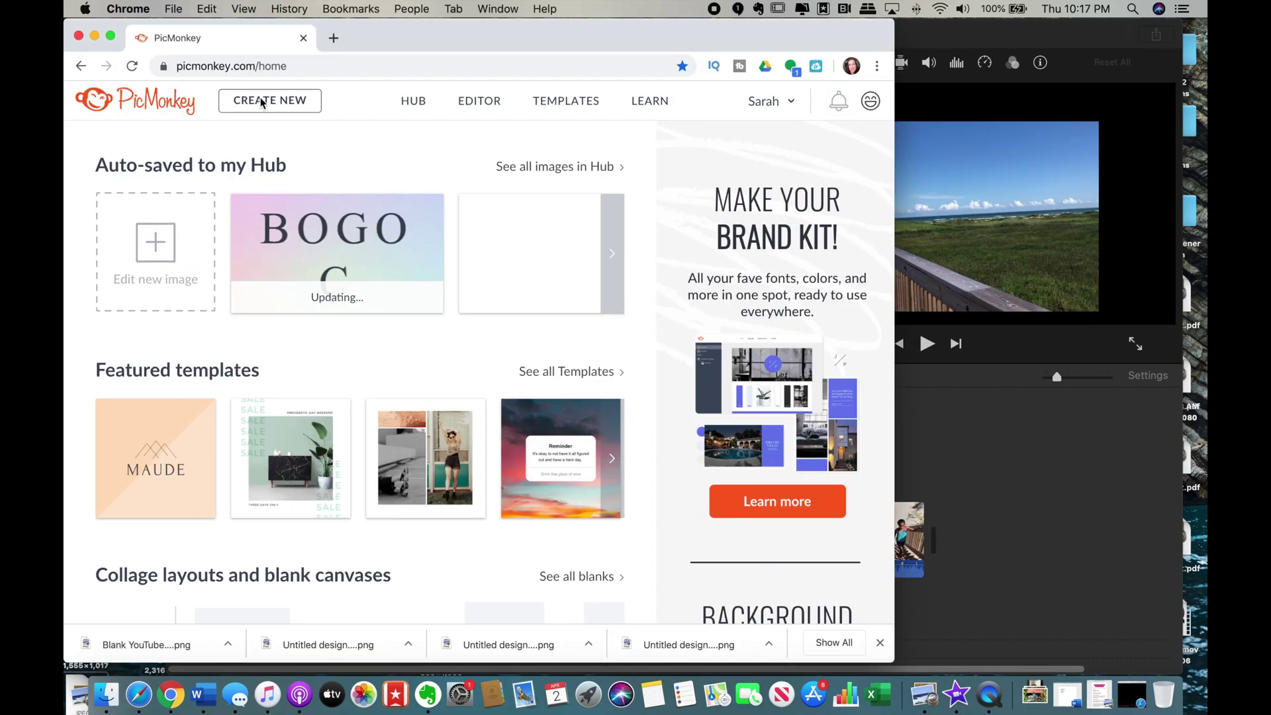
Step: Create a blank 2560 x 1440 YouTube Cover canvas named 'Blank YouTube Cover'
click(262, 103)
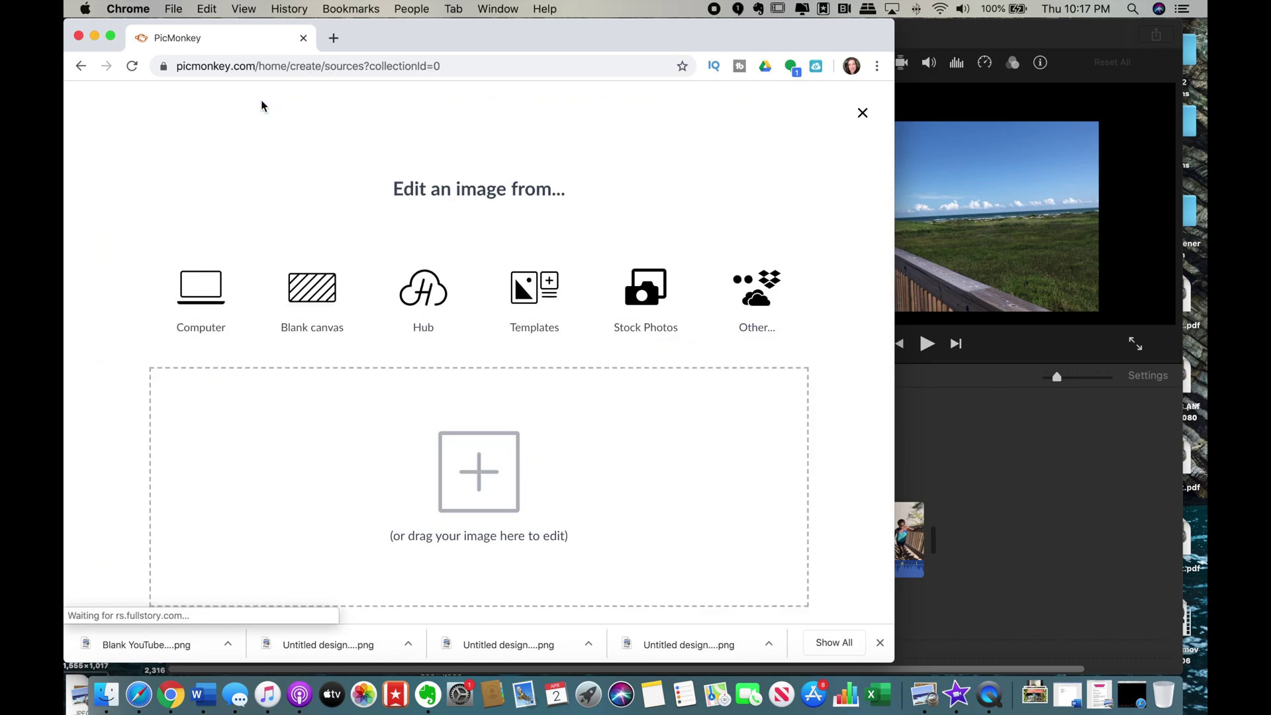
click(311, 291)
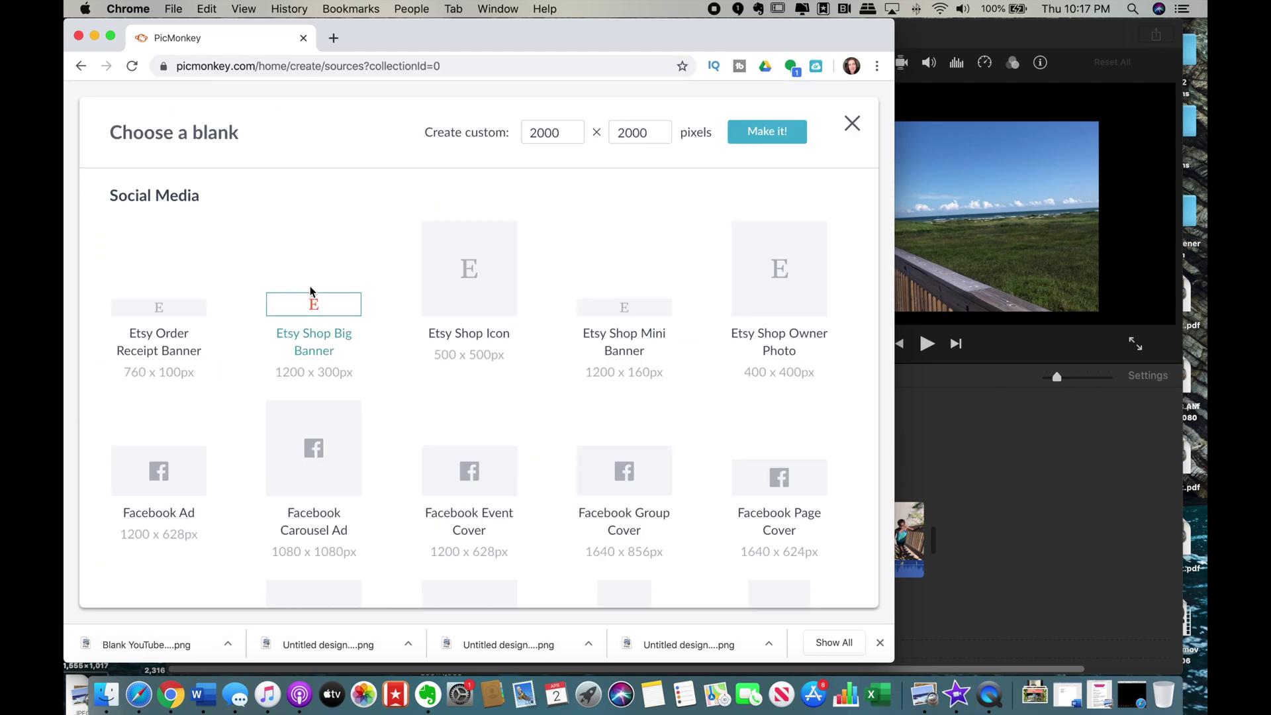
scroll(311, 291, down, 12)
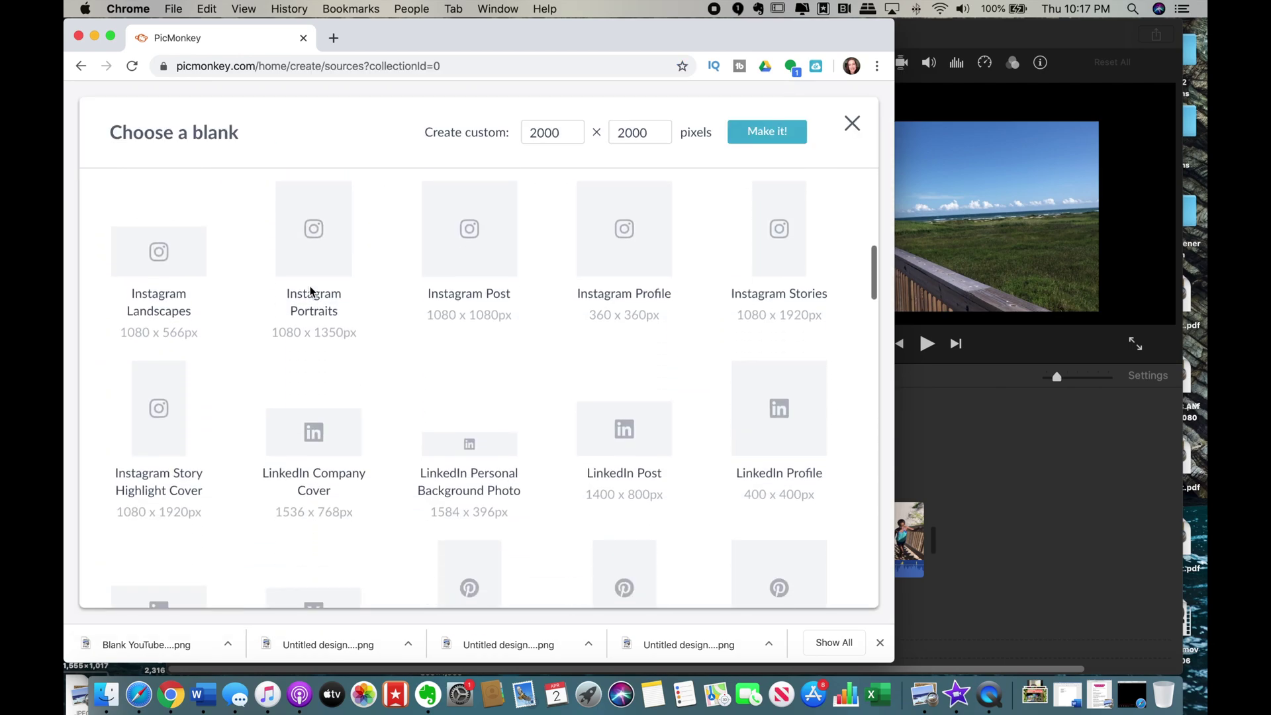
scroll(311, 292, down, 6)
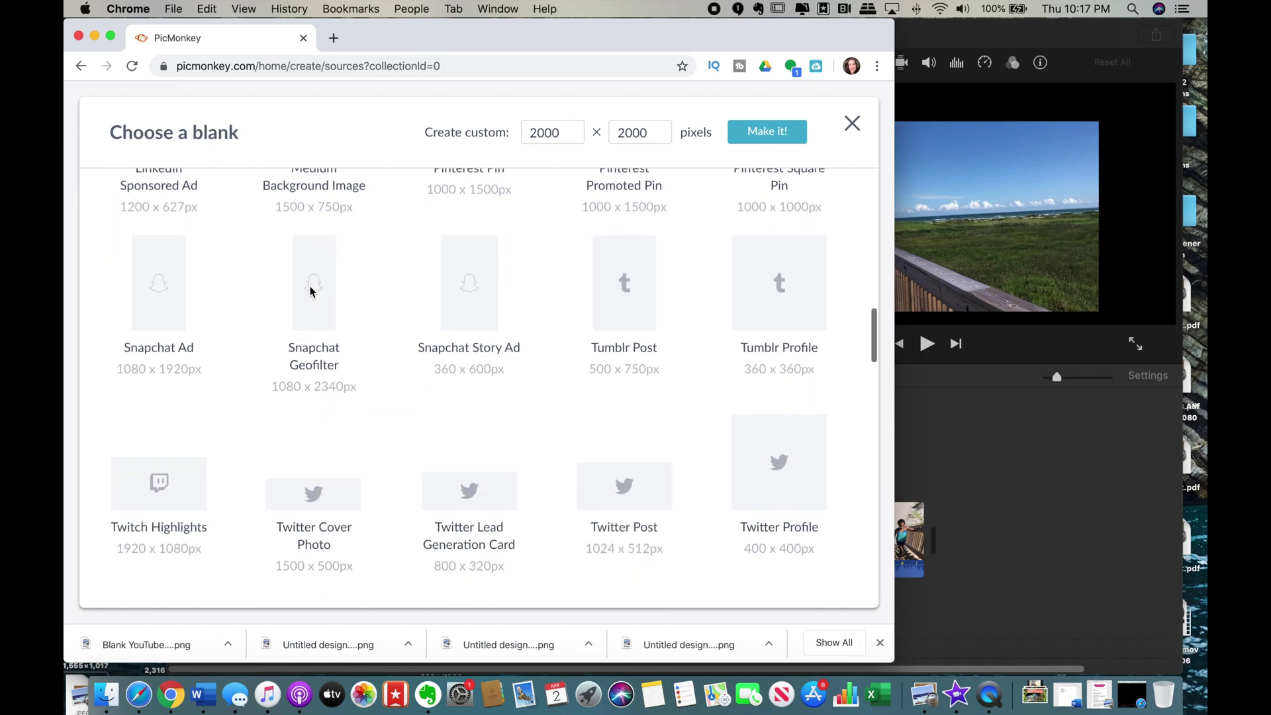
scroll(310, 289, down, 5)
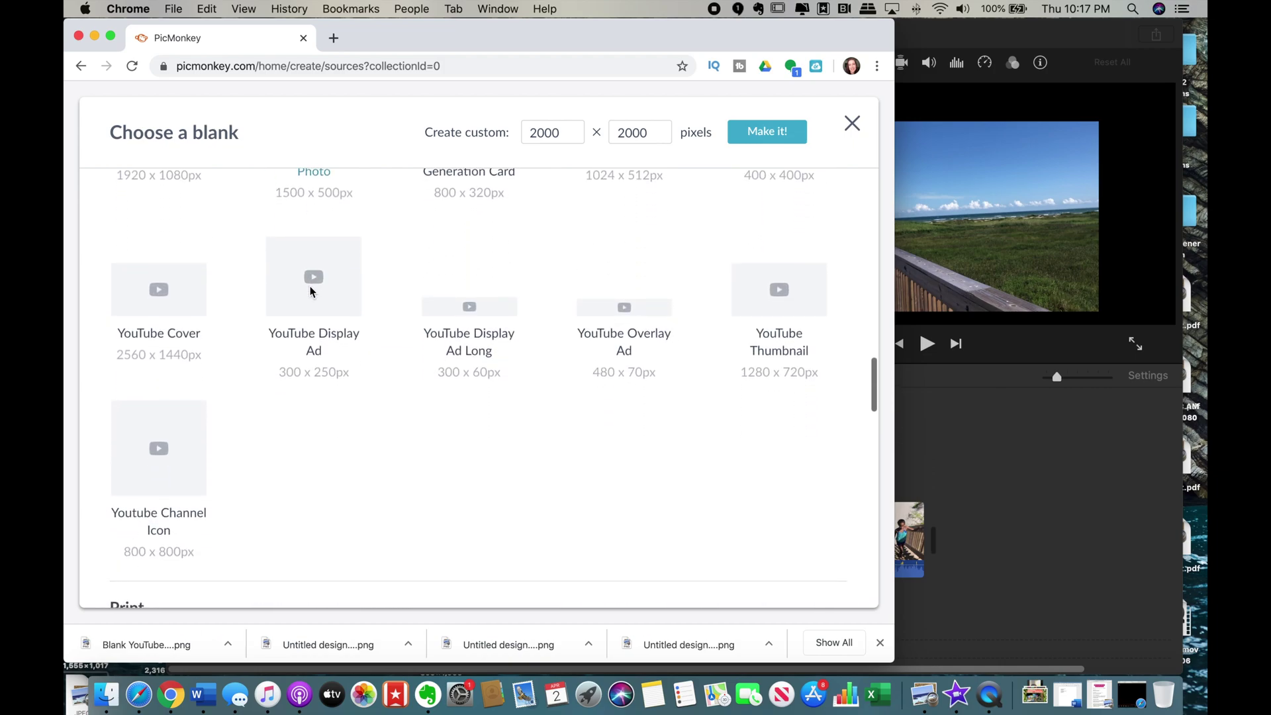
click(168, 301)
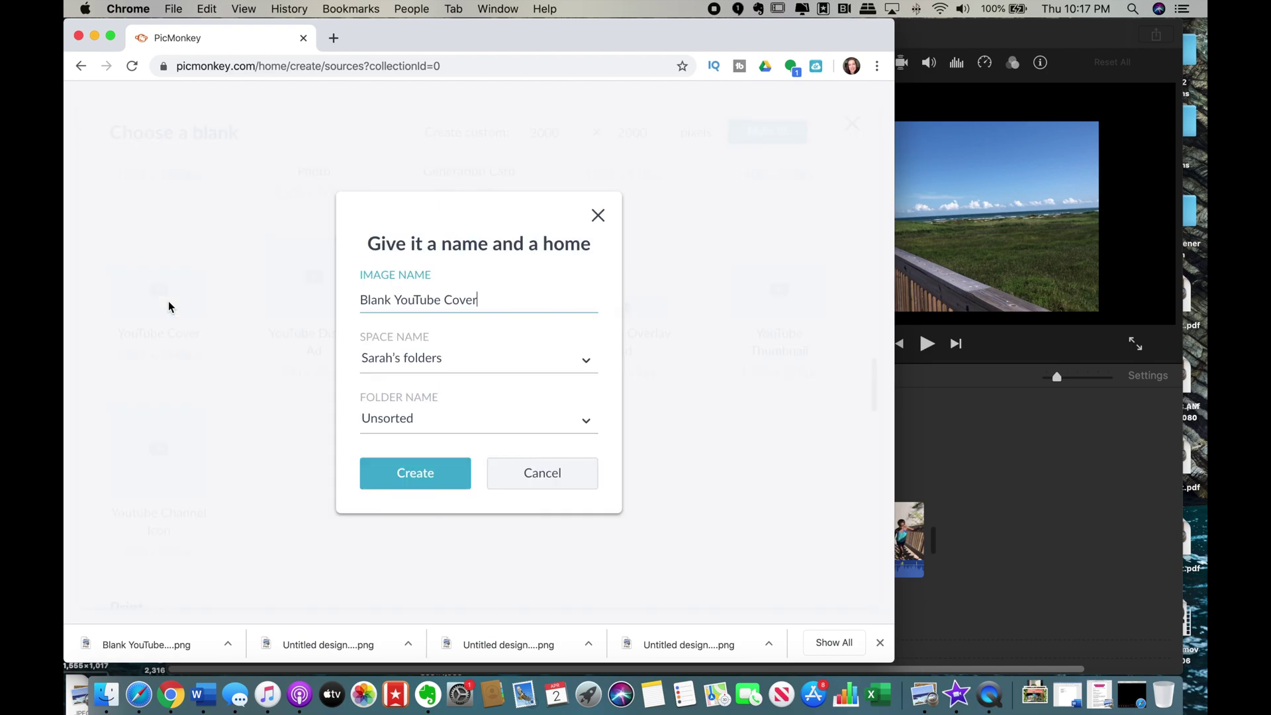
click(376, 474)
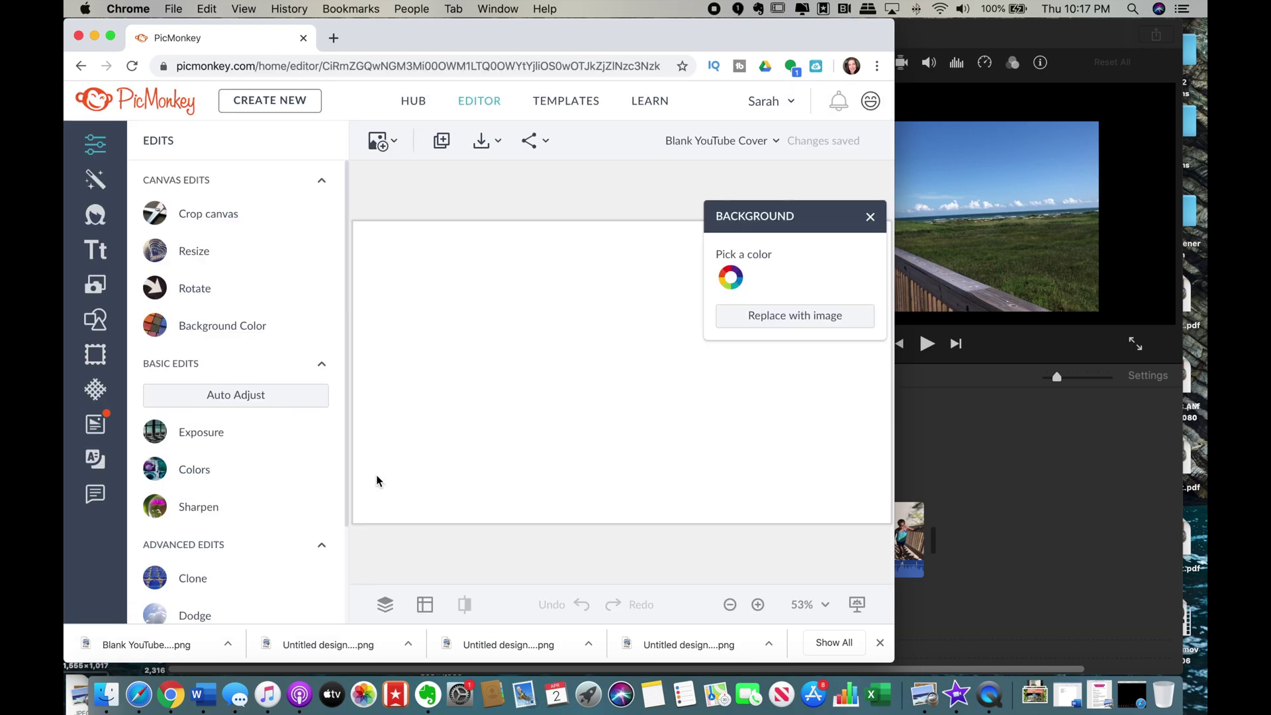
Step: Apply the pastel Color Gradients texture to the cover background
click(96, 390)
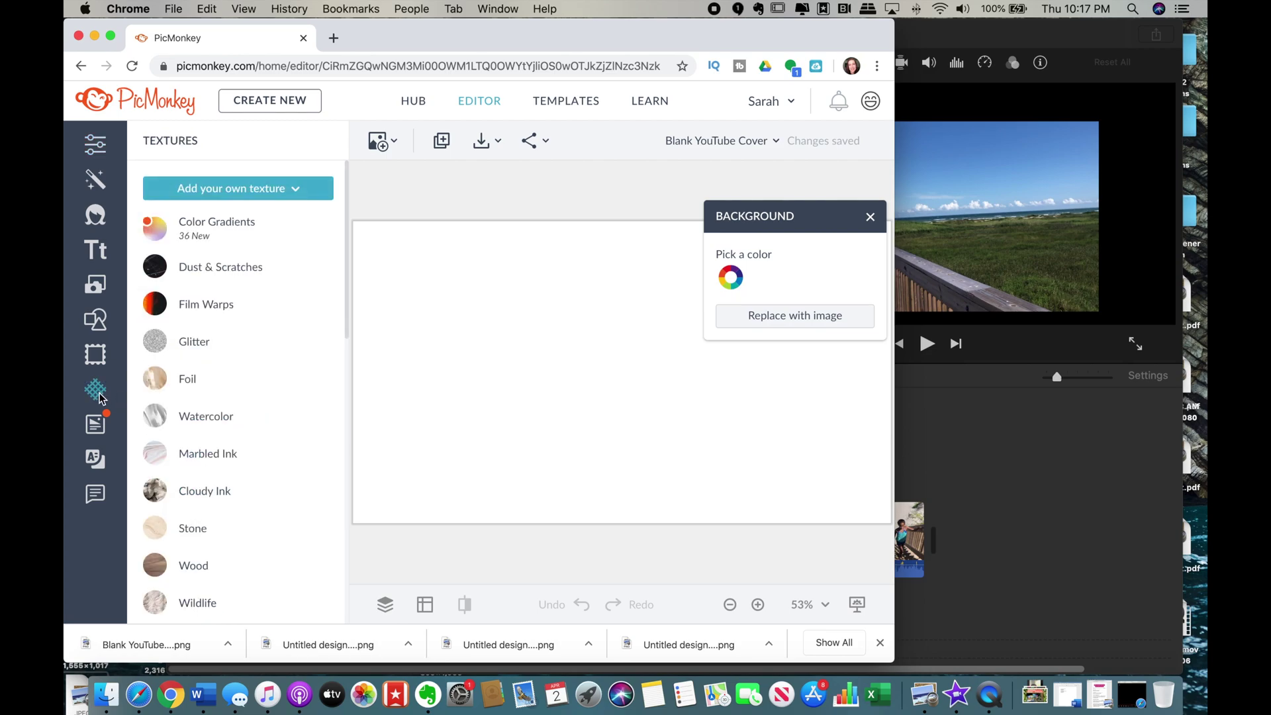
click(218, 225)
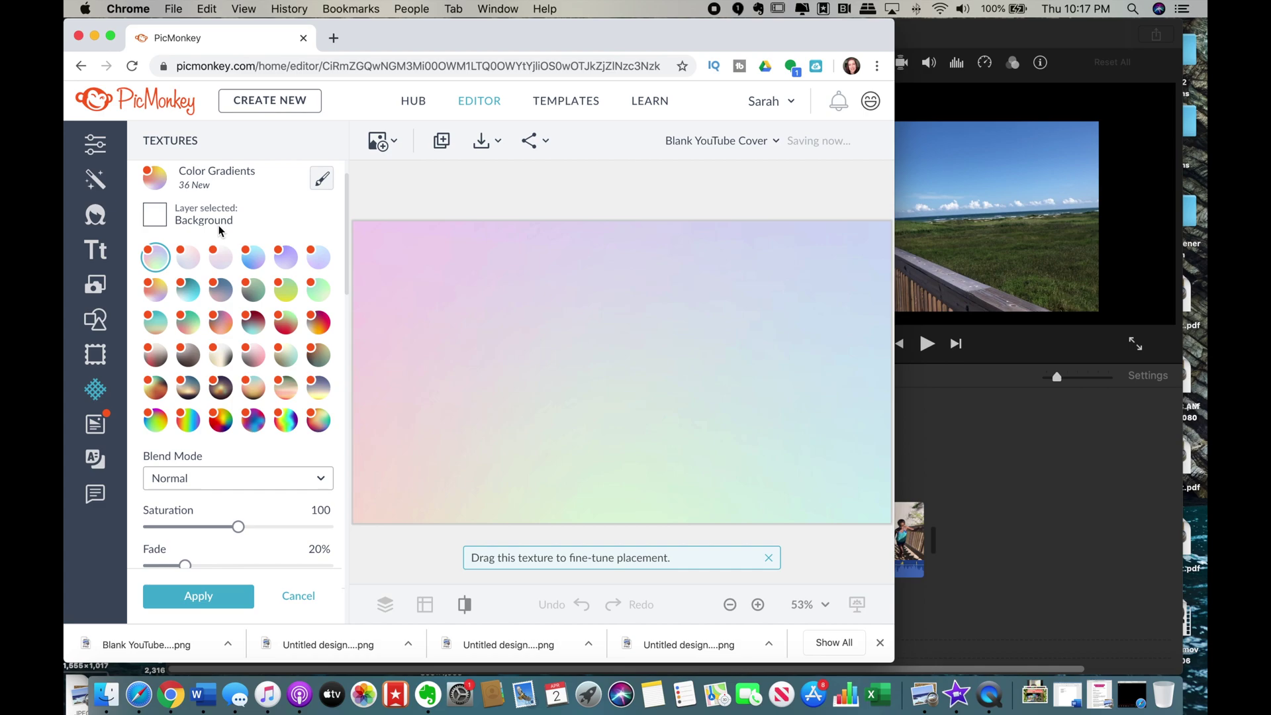
click(218, 598)
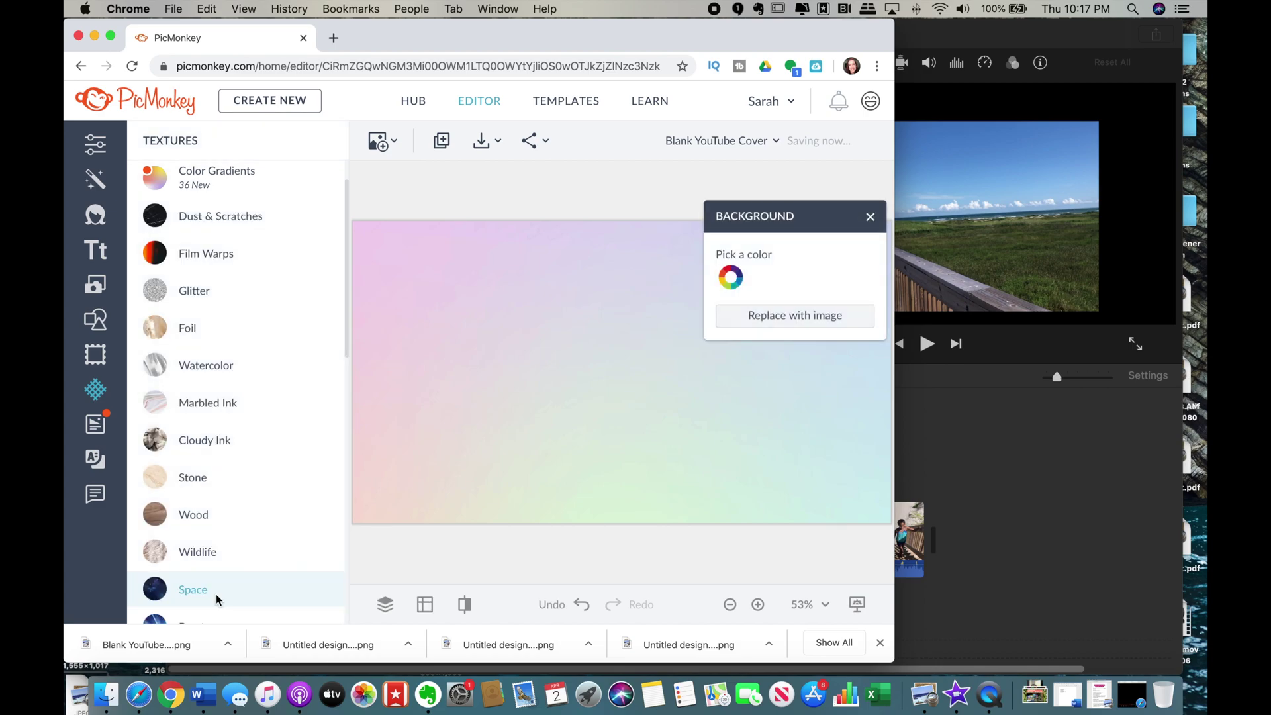
Step: Add the BOGO text layout, delete its extra layers, and retype the title as 'Counting Crows'
click(97, 251)
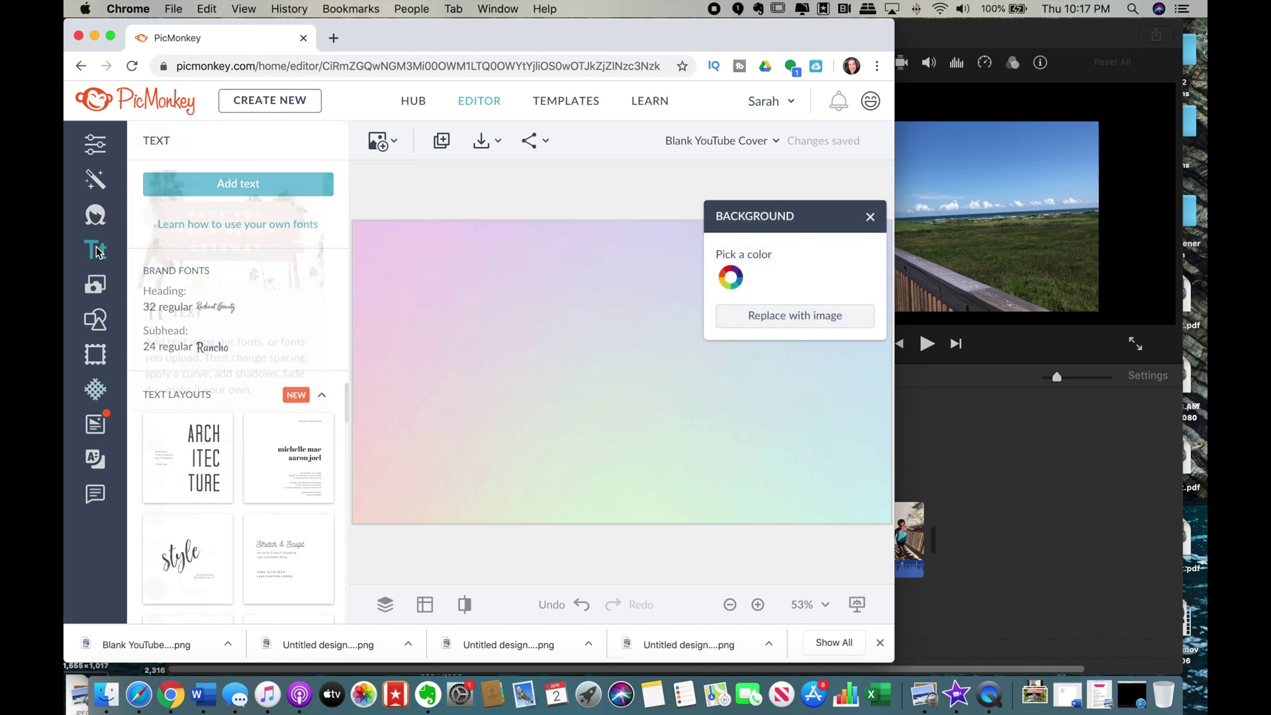
click(112, 38)
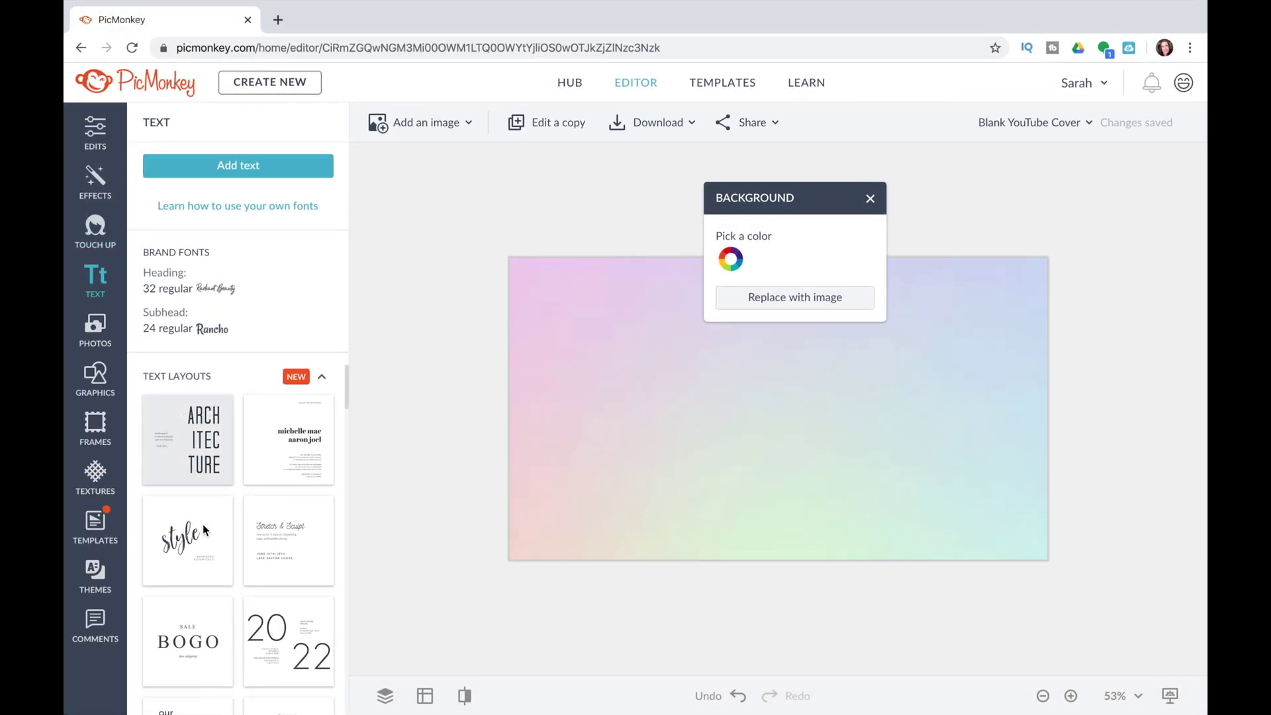
click(188, 639)
click(489, 264)
key(Delete)
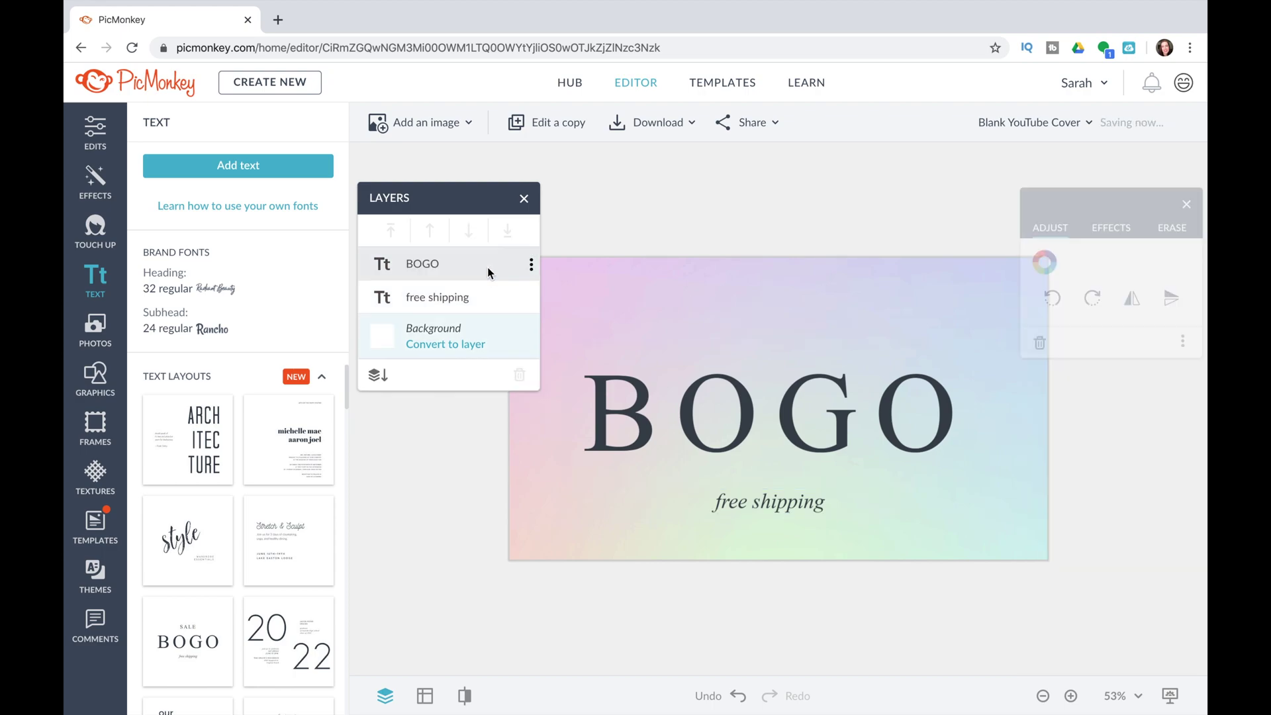
key(Delete)
double_click(658, 404)
text(Counting Crows)
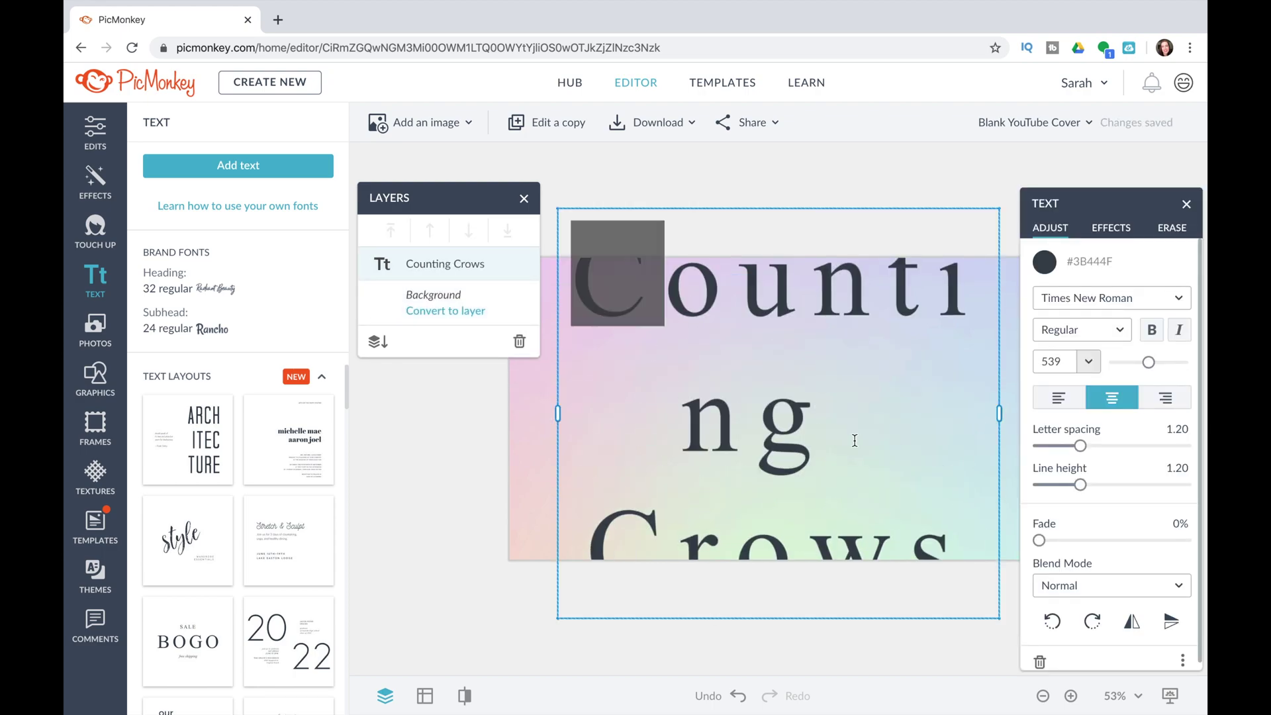
Step: Set the Counting Crows title's font size to 200
key(ctrl+a)
click(1059, 362)
text(200)
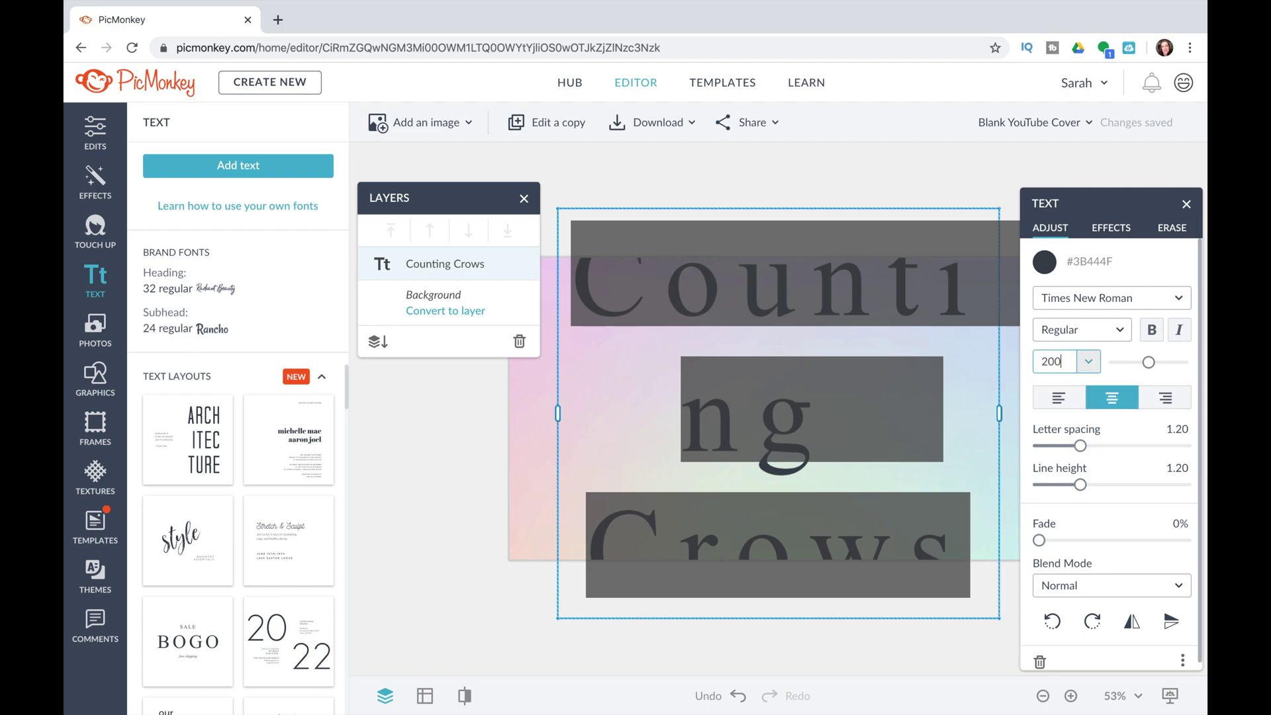
key(Return)
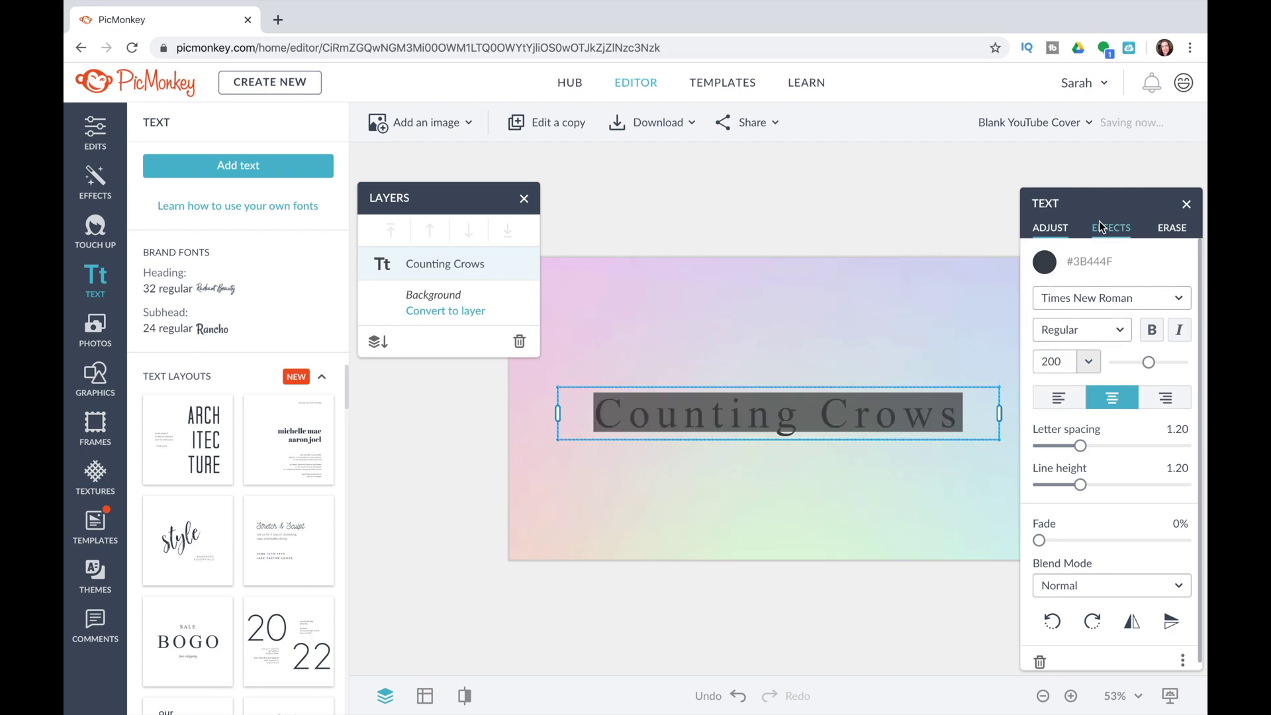
Step: Give the title a white outline, move it to the top, and download the cover as PNG
click(1111, 227)
click(1040, 318)
click(1045, 358)
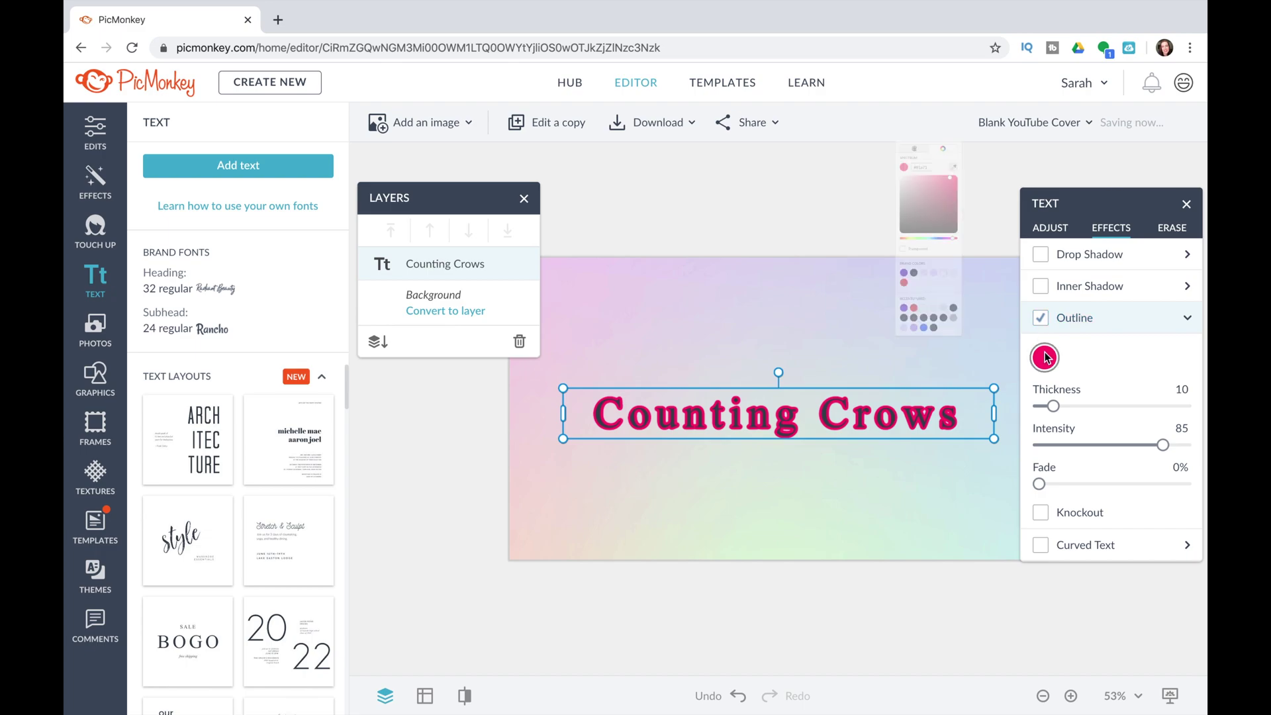
click(855, 249)
click(790, 209)
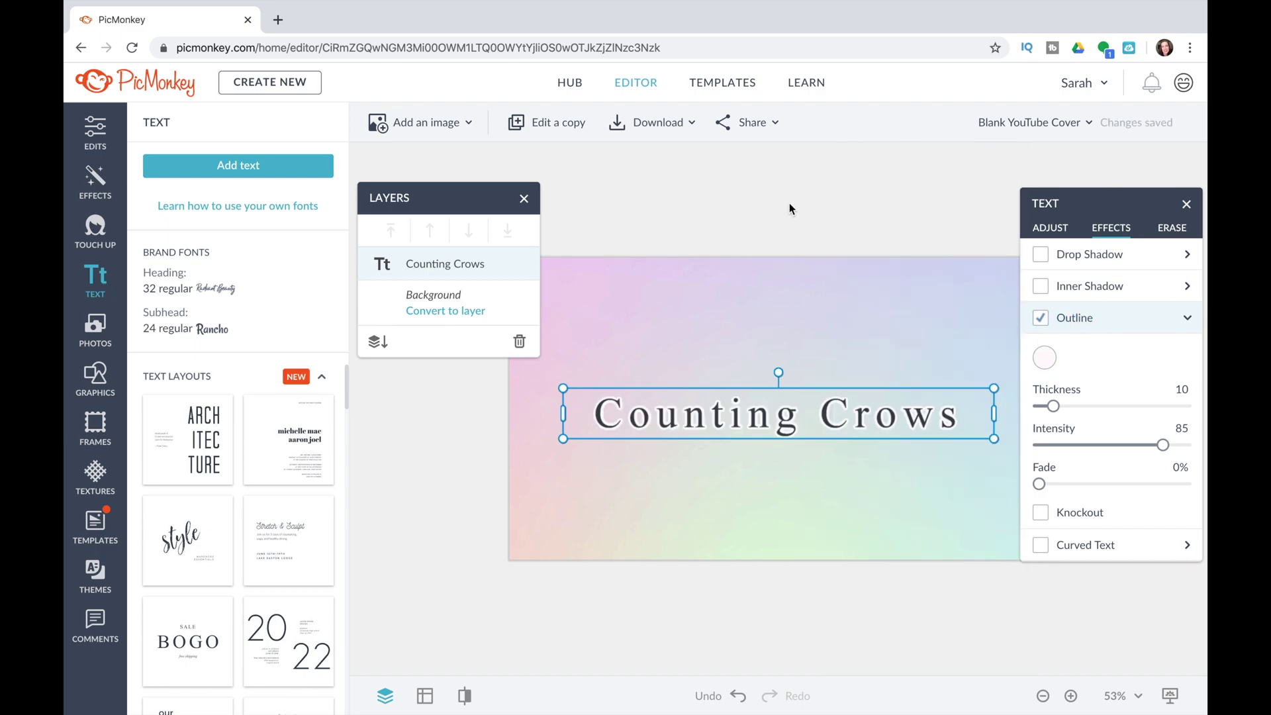
drag(798, 407, 797, 271)
click(633, 121)
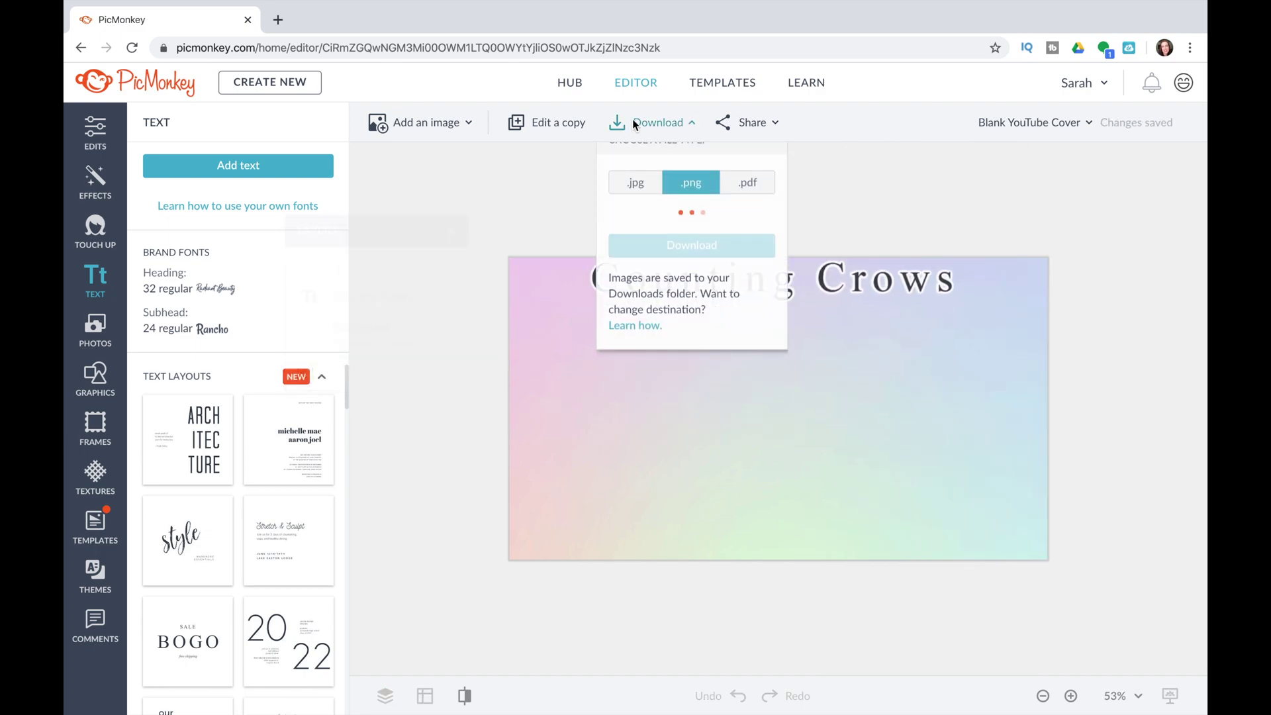
click(669, 263)
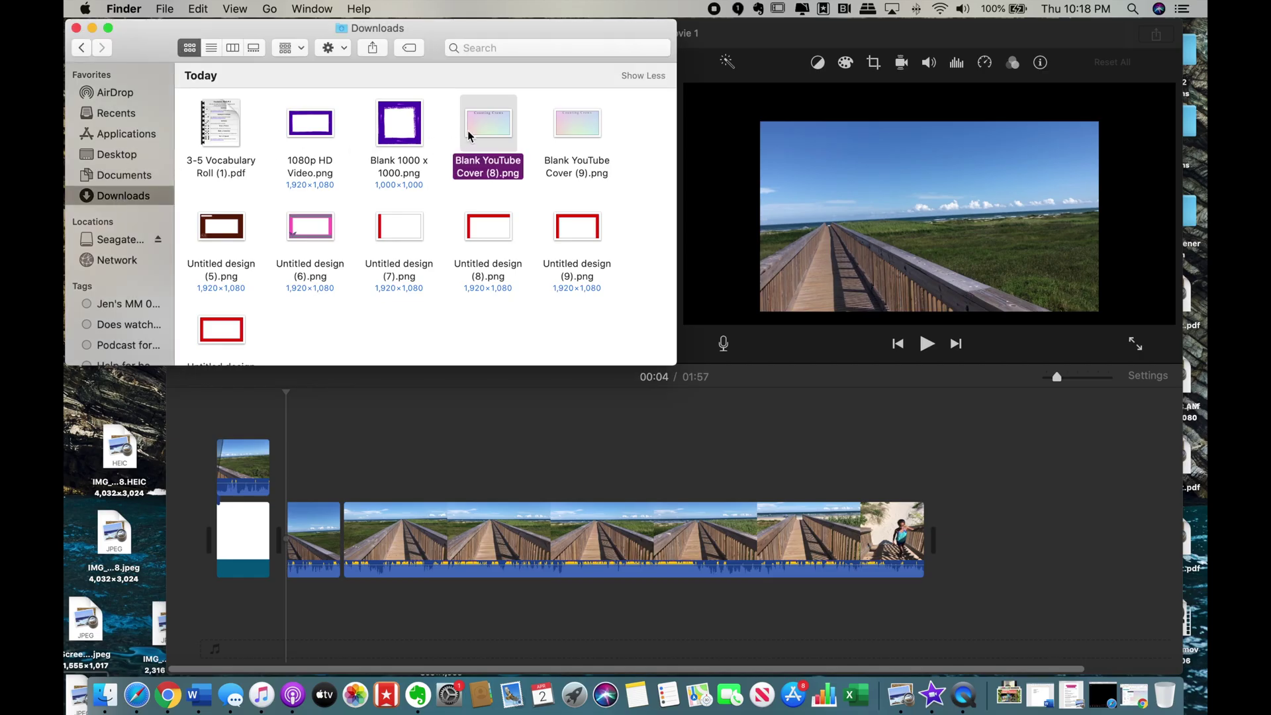
Step: Add Blank YouTube Cover (9).png to the iMovie timeline's end and connect a boardwalk clip above it
click(583, 136)
drag(583, 135, 966, 530)
click(76, 28)
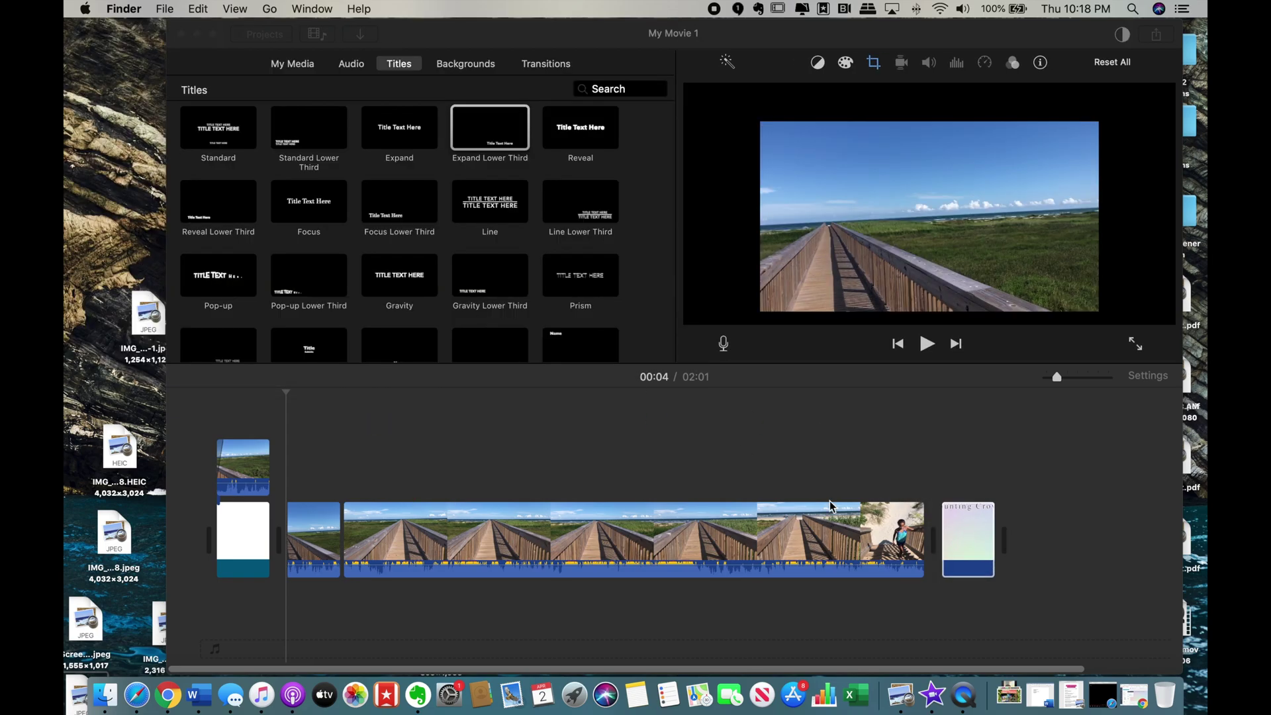
click(970, 537)
click(326, 538)
drag(326, 538, 914, 457)
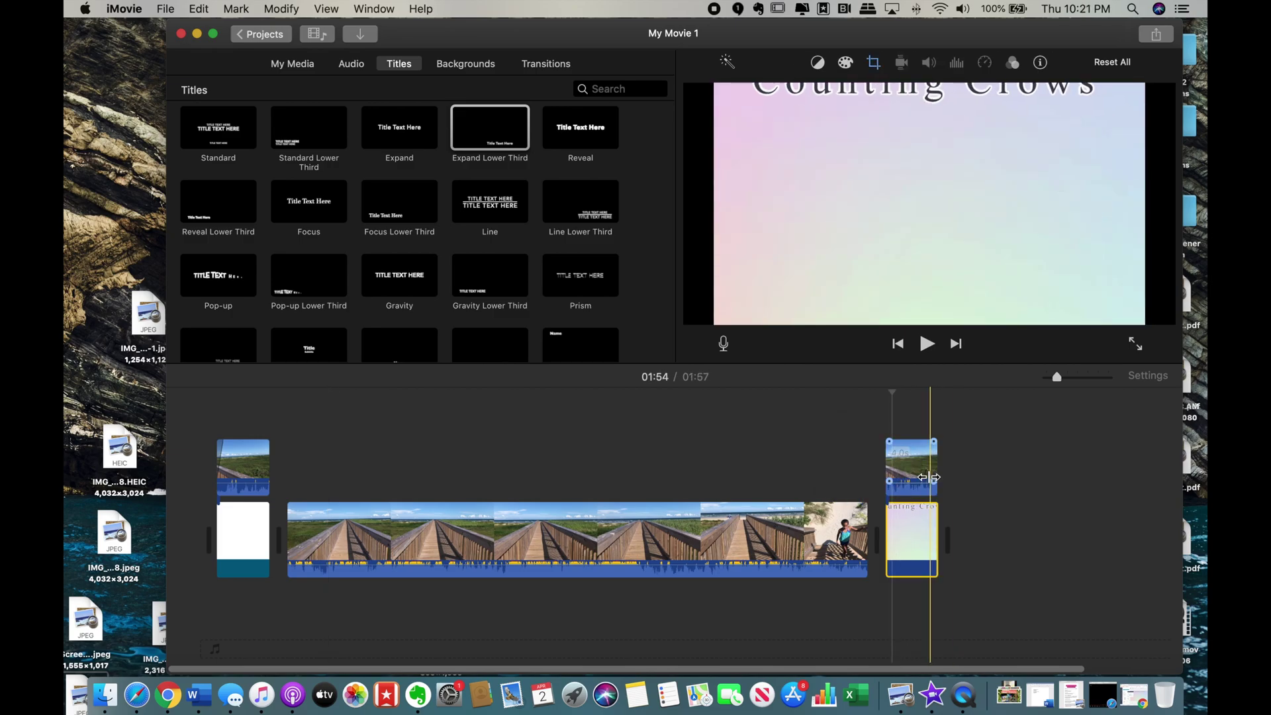
Step: Change the Counting Crows cover clip's crop style from Ken Burns to Fit
click(894, 423)
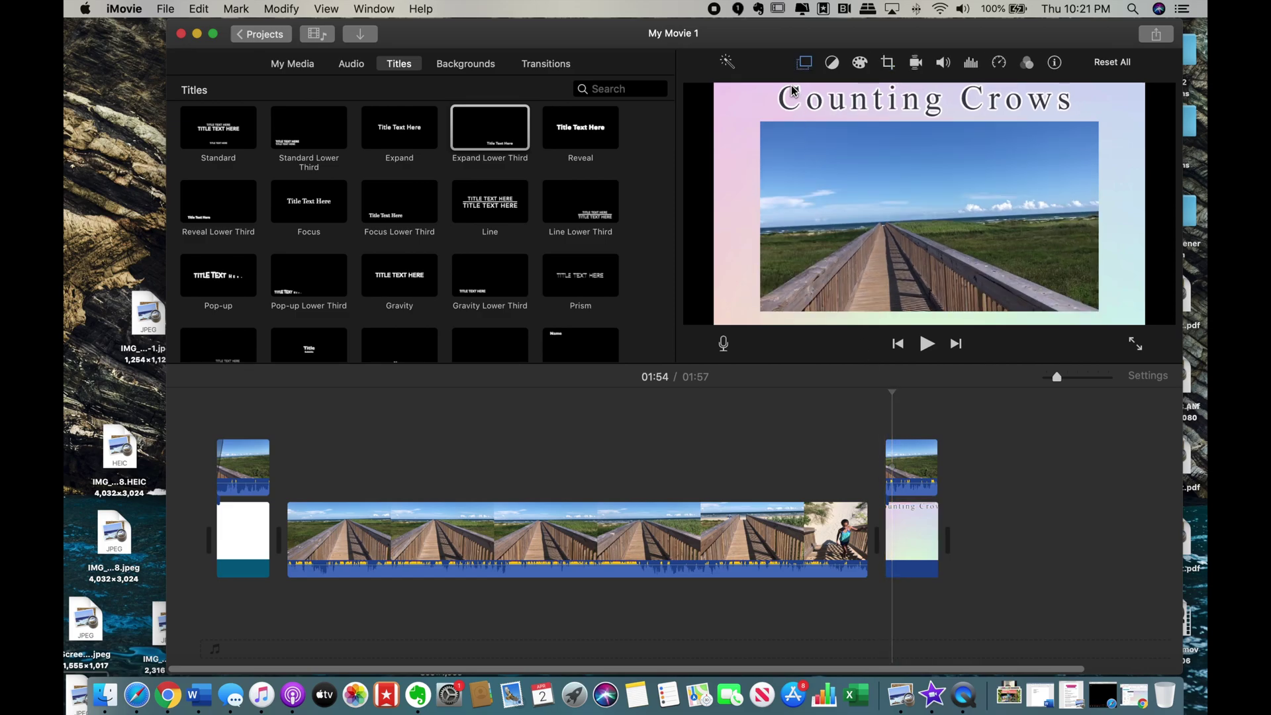
click(910, 478)
click(912, 536)
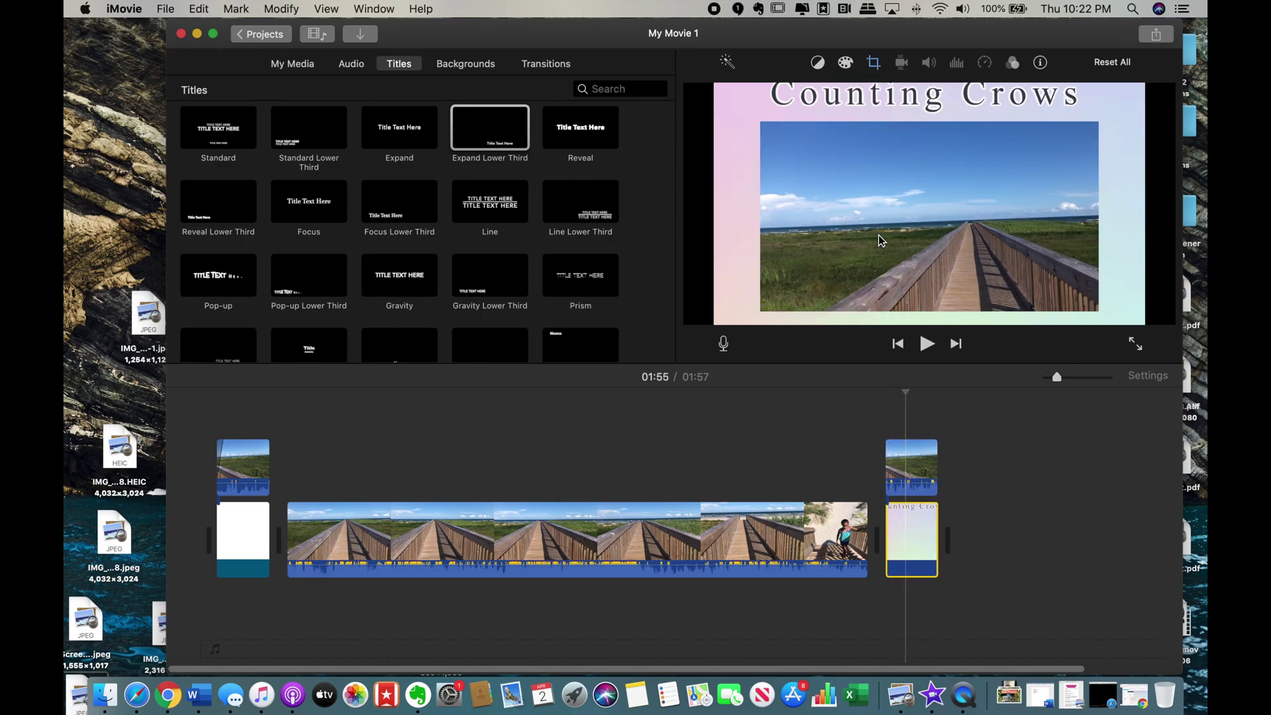
click(874, 63)
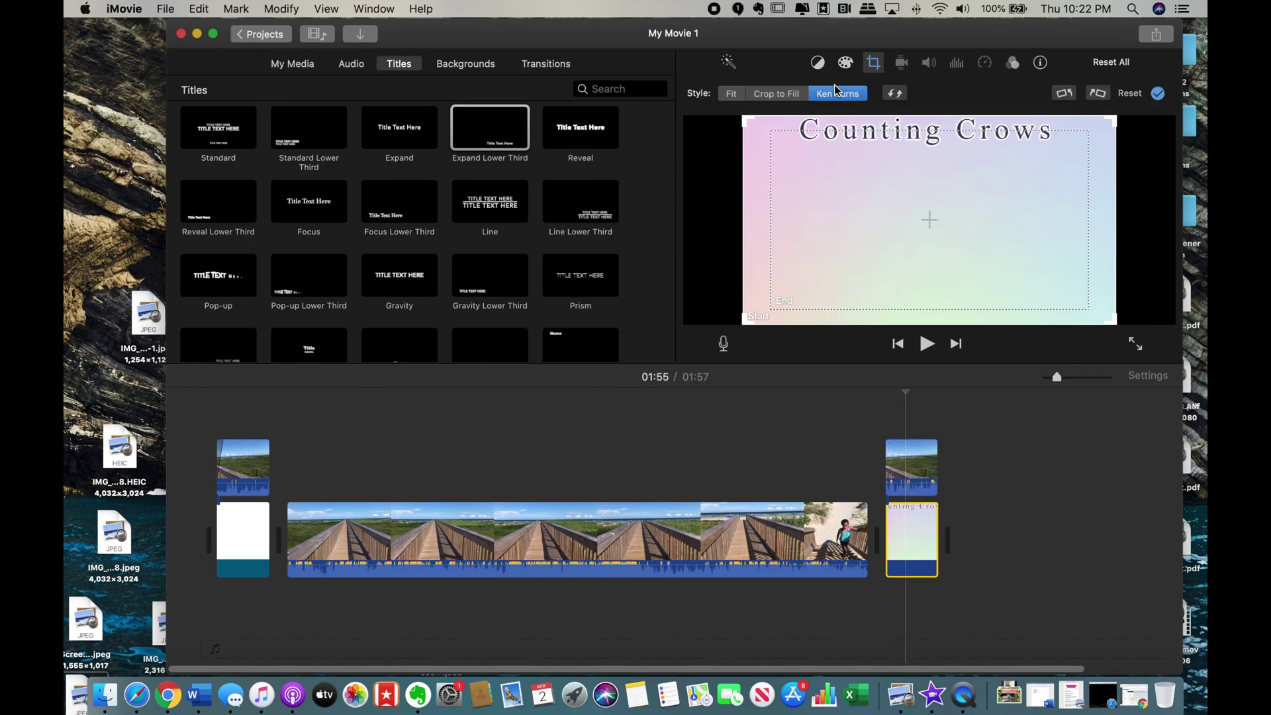
click(732, 95)
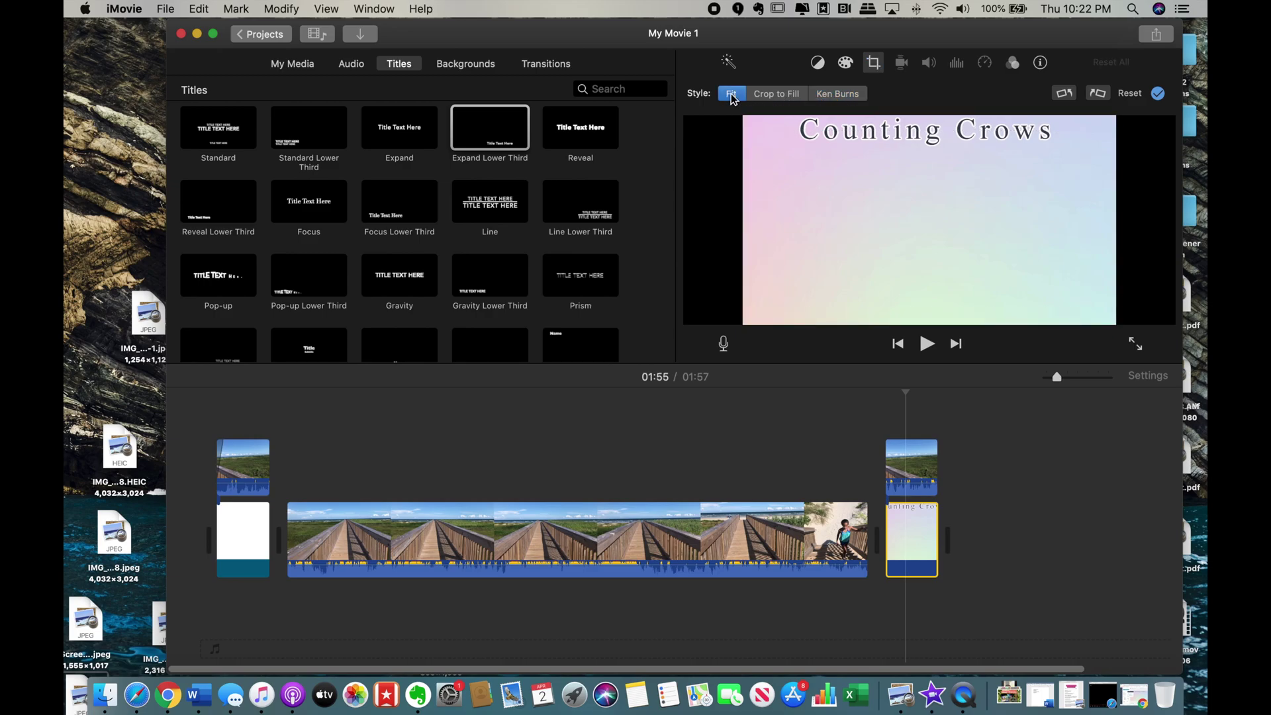
Step: Preview the ending from 01:53 with the boardwalk inset over the cover
drag(905, 394, 890, 394)
click(928, 344)
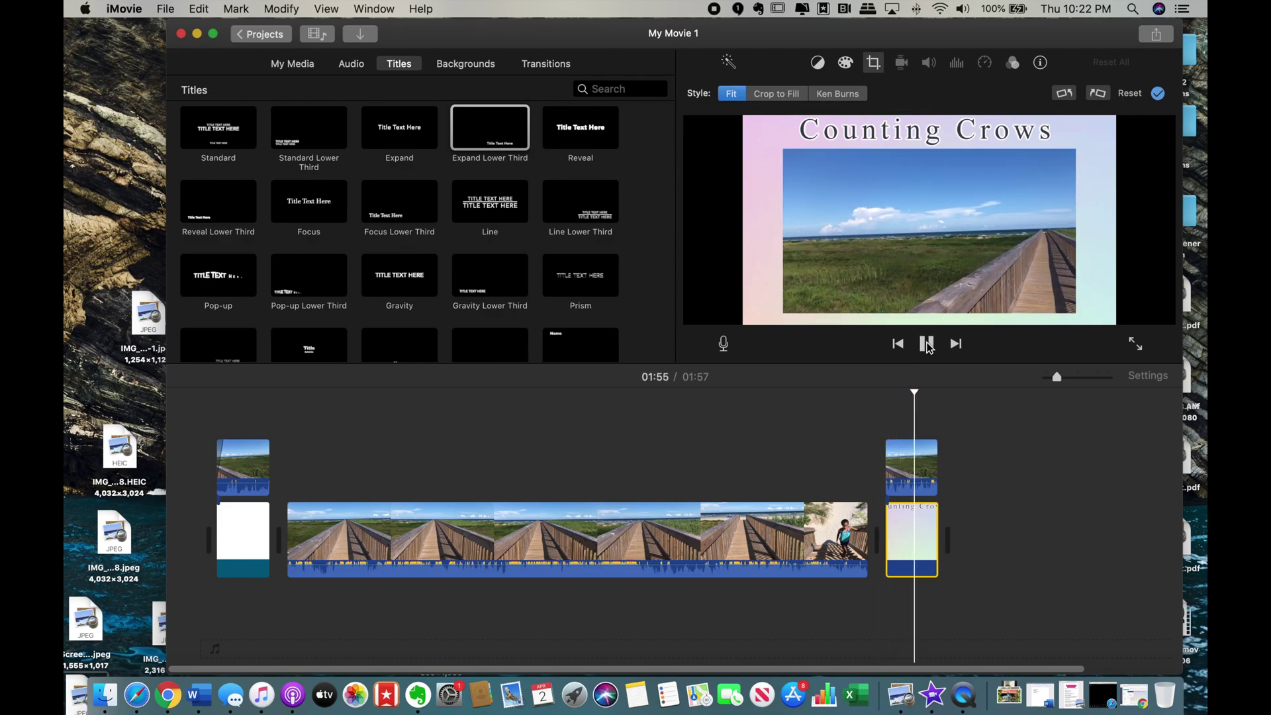
click(911, 266)
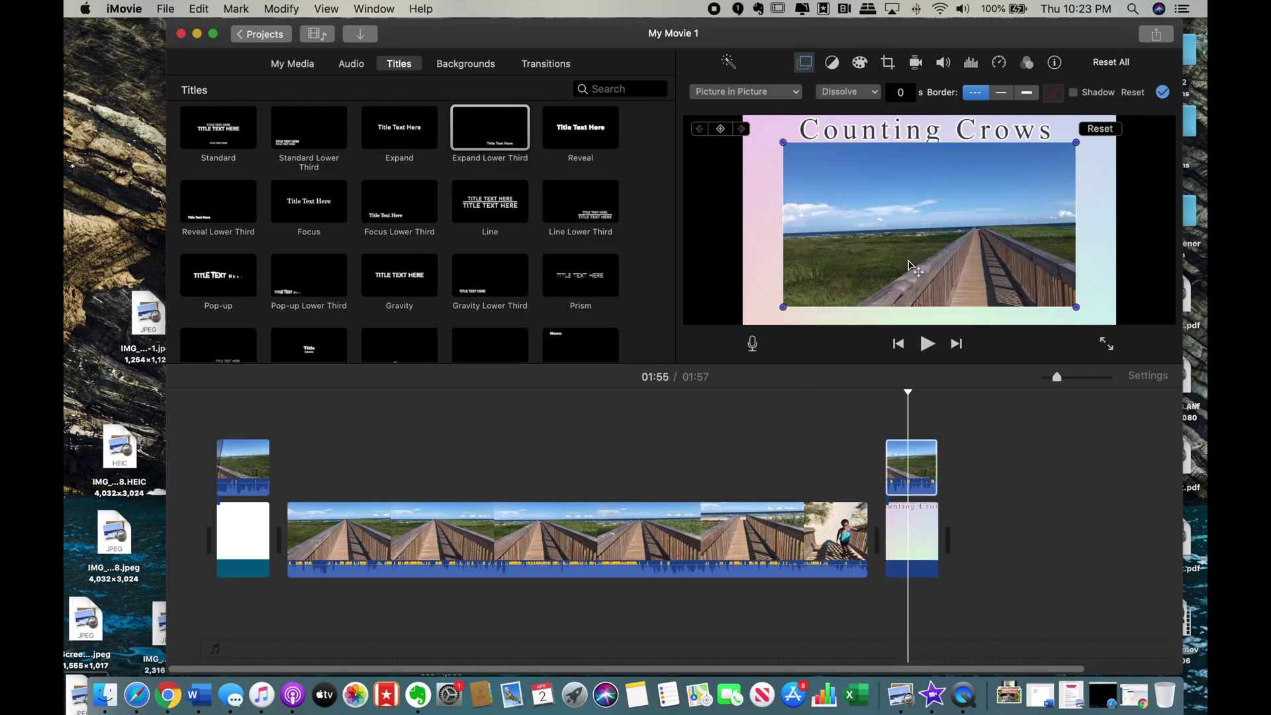
click(898, 391)
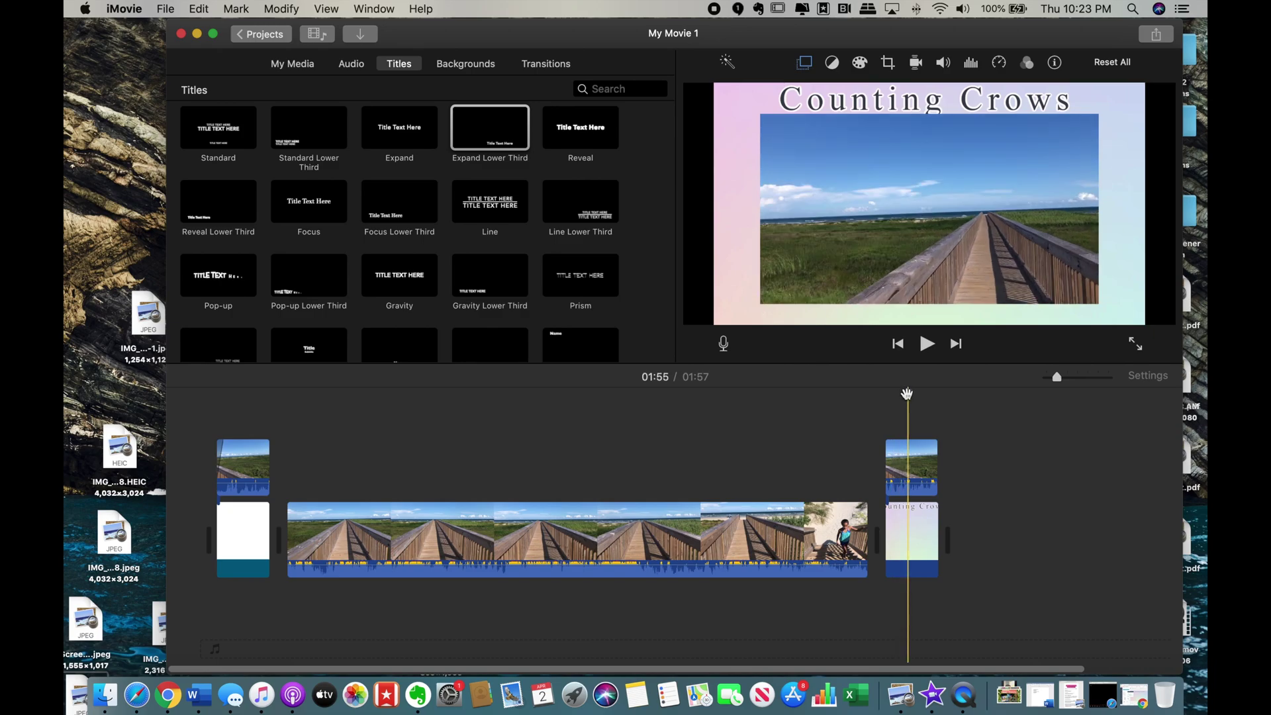